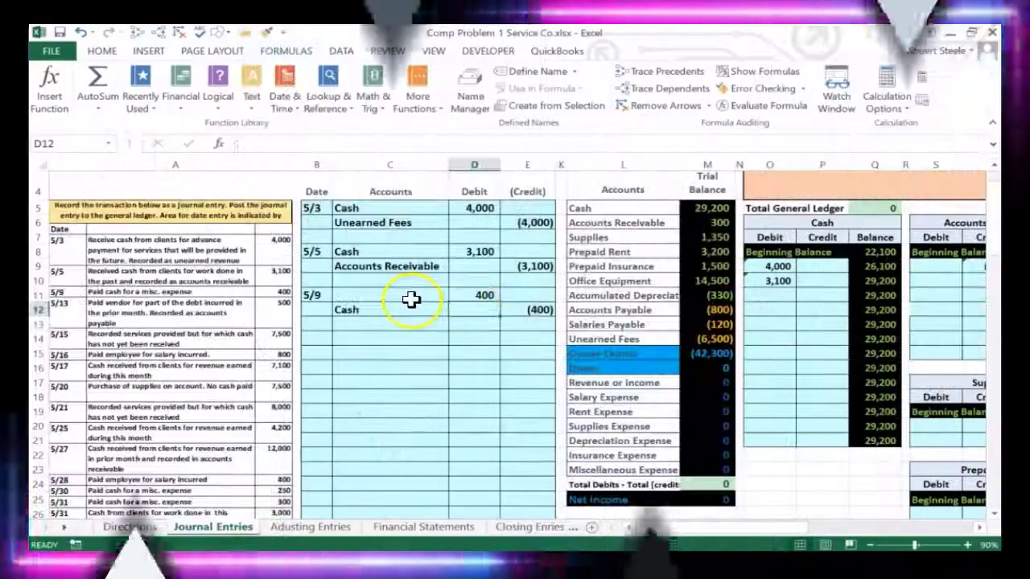
Go through the trial balance account list by group, from the assets down to the expenses, for the blank 5/9 debit account
{"action": "left_click", "coordinate": [410, 296]}
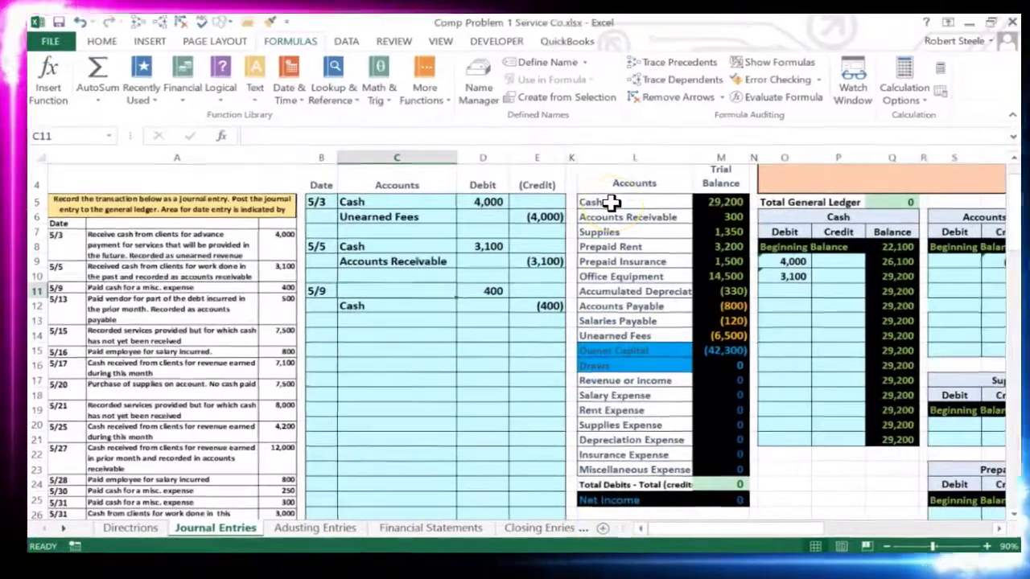
{"action": "left_click_drag", "start_coordinate": [600, 210], "coordinate": [598, 289]}
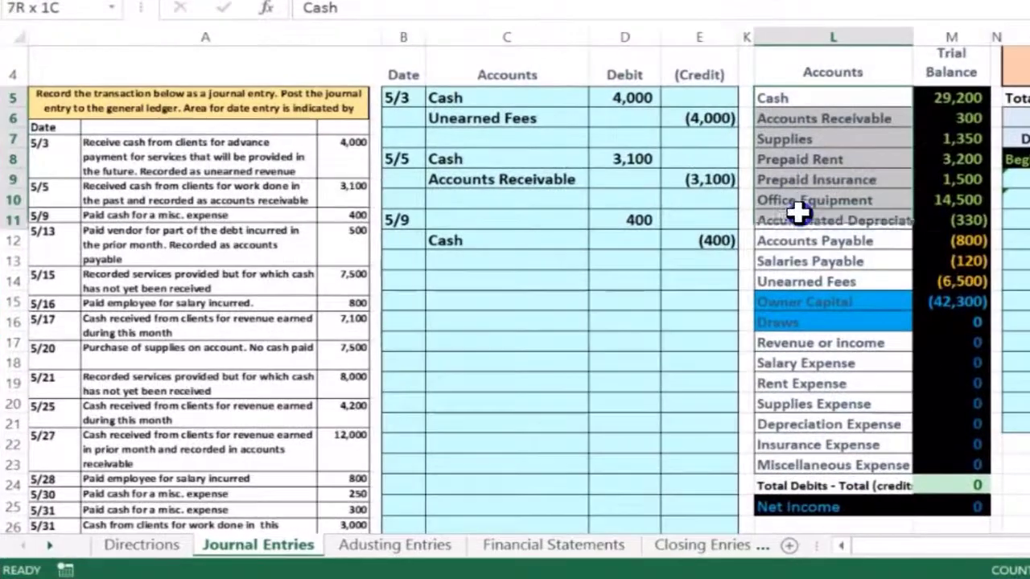
{"action": "left_click_drag", "start_coordinate": [796, 212], "coordinate": [797, 265]}
{"action": "left_click_drag", "start_coordinate": [797, 302], "coordinate": [795, 320]}
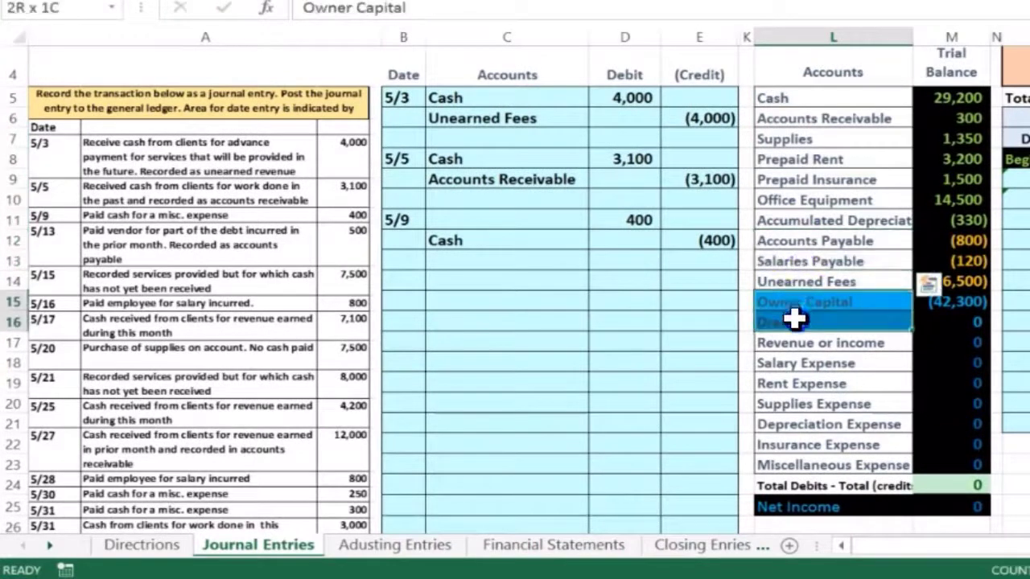
{"action": "left_click", "coordinate": [800, 344]}
{"action": "left_click_drag", "start_coordinate": [800, 363], "coordinate": [797, 458]}
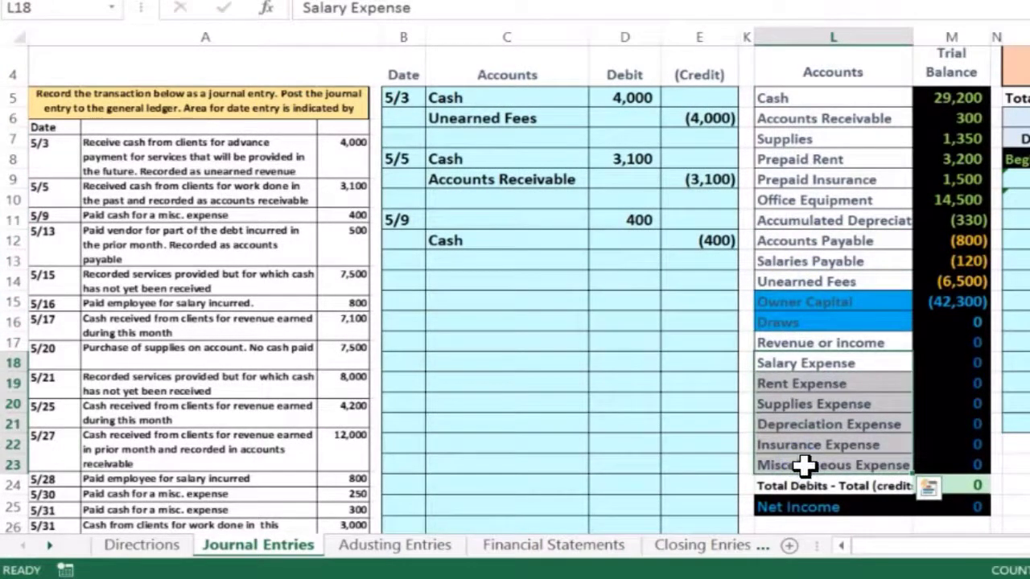
Copy Miscellaneous Expense from the trial balance account list into C11 as the debit account of the 5/9 journal entry
{"action": "left_click", "coordinate": [804, 461]}
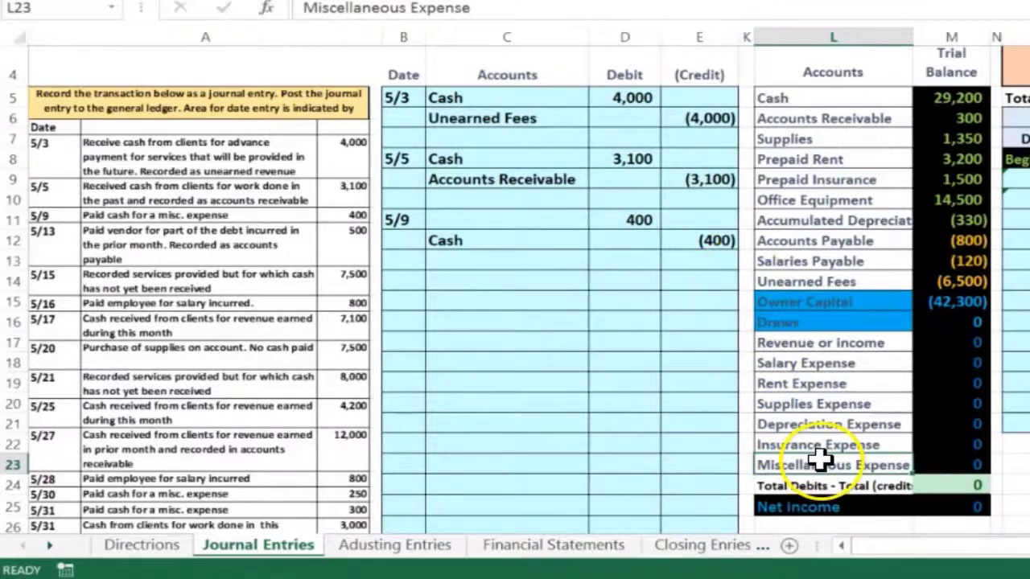
{"action": "right_click", "coordinate": [821, 458]}
{"action": "left_click", "coordinate": [869, 67]}
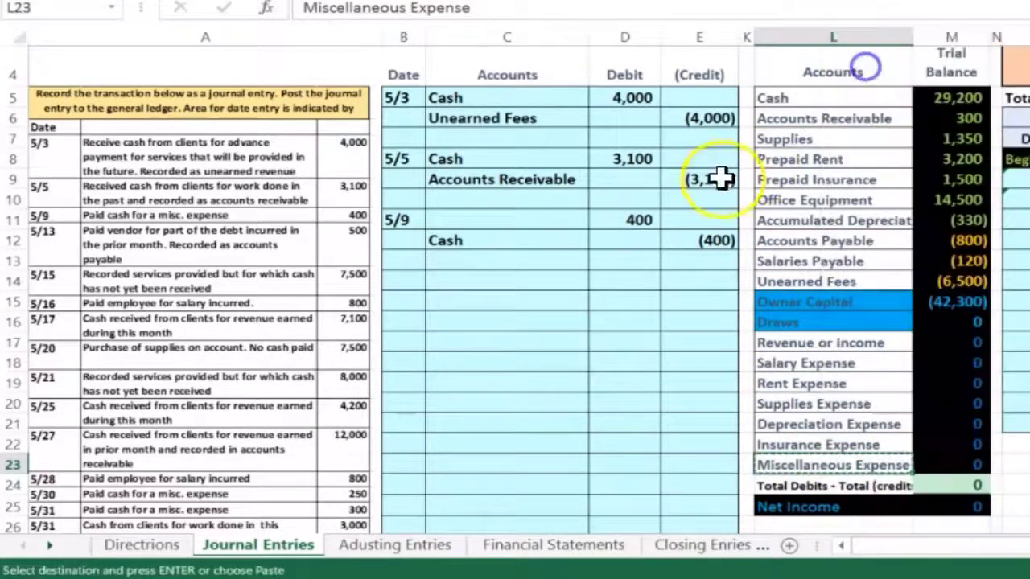
{"action": "left_click", "coordinate": [481, 214]}
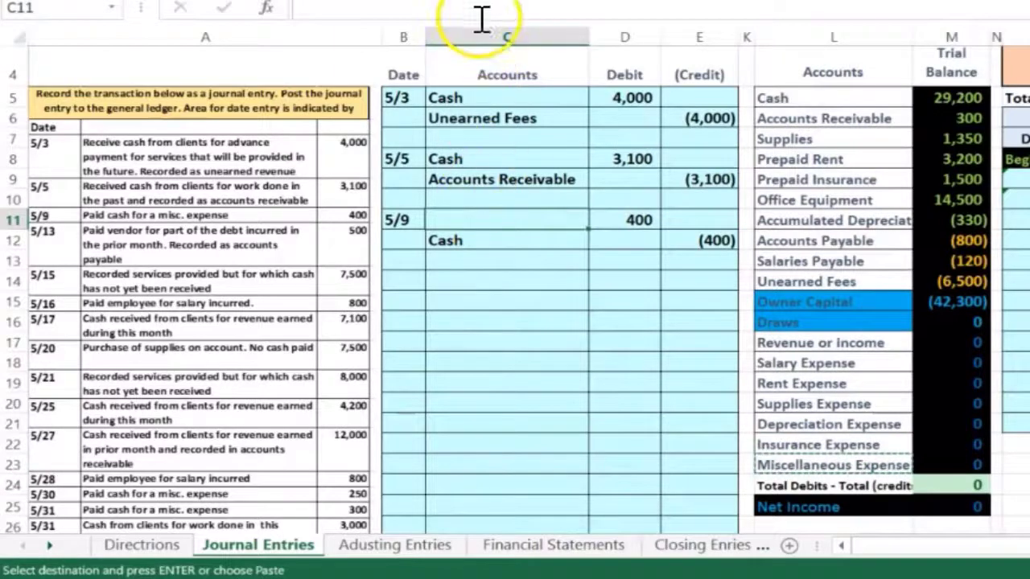
{"action": "right_click", "coordinate": [483, 220]}
{"action": "left_click", "coordinate": [568, 241]}
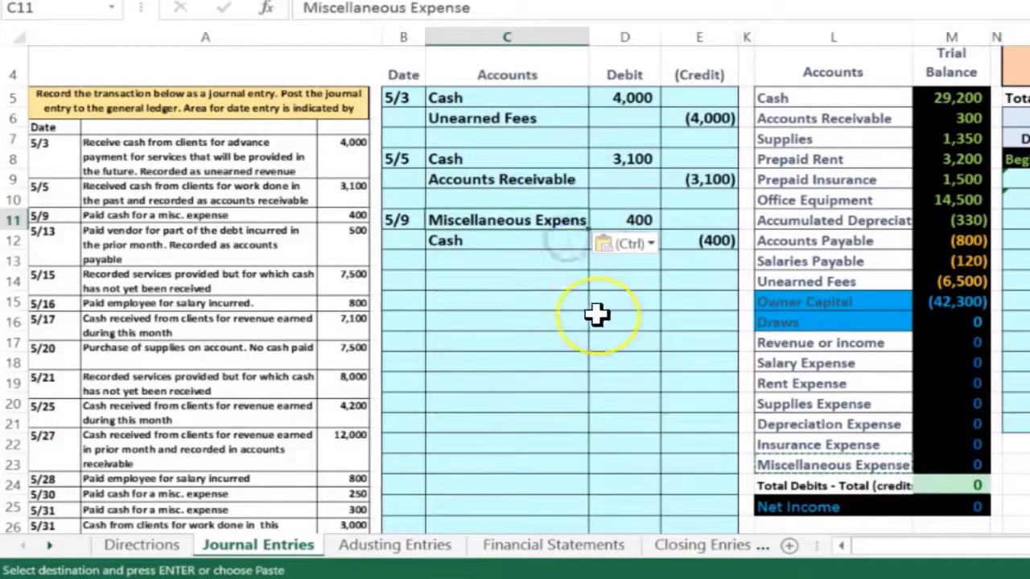
Post the 5/9 debit to the Miscellaneous Expense ledger account by entering =D11 in debit cell AM21
{"action": "key", "text": "Right"}
{"action": "key", "text": "Right"}
{"action": "key", "text": "Right"}
{"action": "key", "text": "Right"}
{"action": "key", "text": "Right"}
{"action": "key", "text": "Right"}
{"action": "key", "text": "Right"}
{"action": "key", "text": "Right"}
{"action": "key", "text": "Right"}
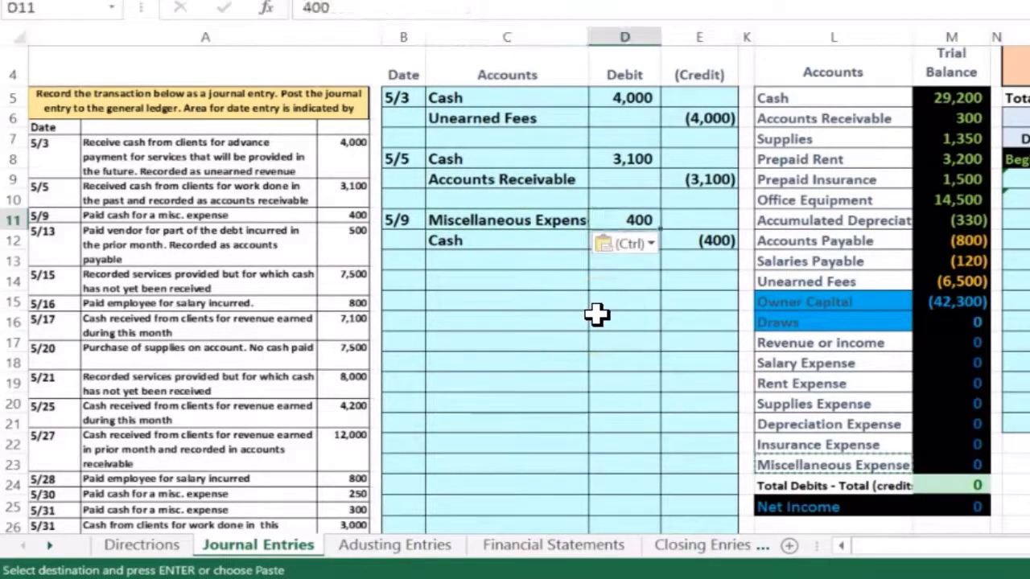
{"action": "key", "text": "Right"}
{"action": "key", "text": "Right"}
{"action": "key", "text": "Right"}
{"action": "key", "text": "Right"}
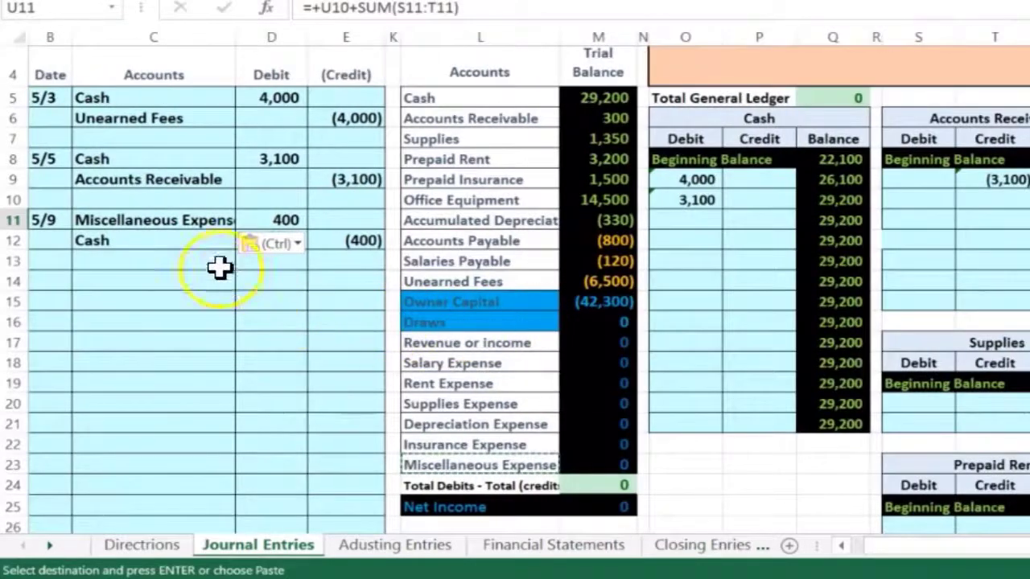
{"action": "left_click", "coordinate": [996, 72]}
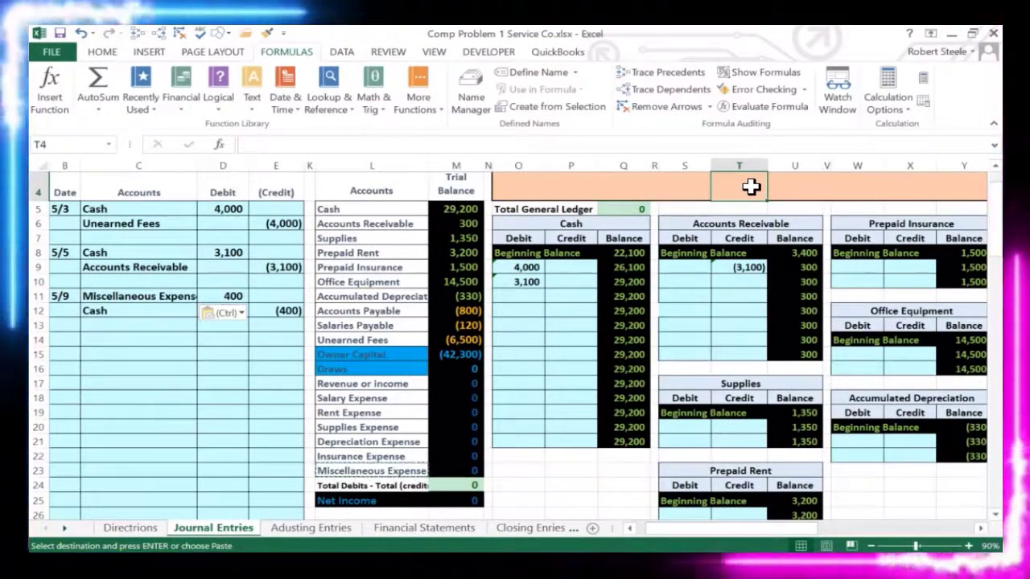
{"action": "left_click", "coordinate": [871, 546]}
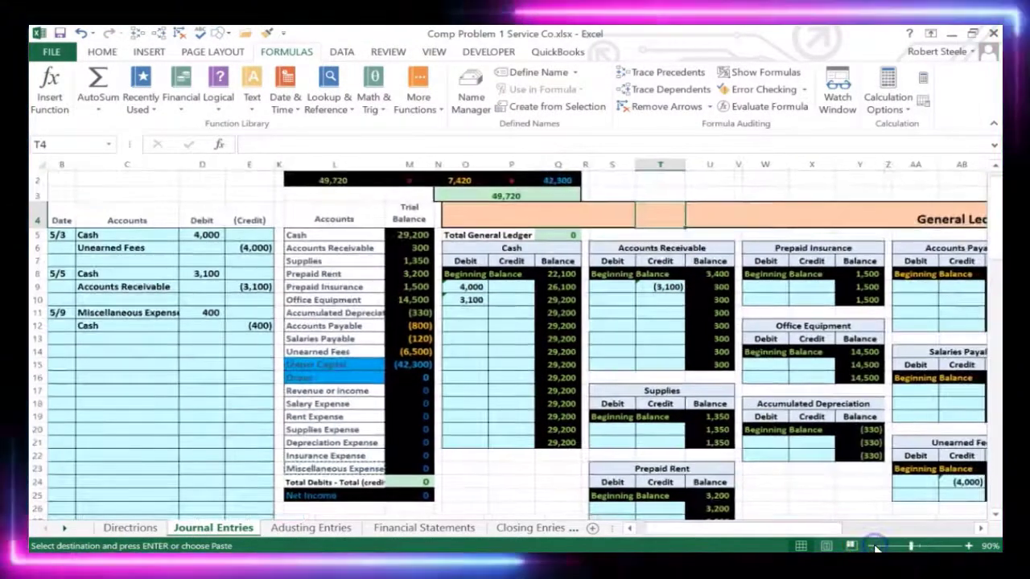
{"action": "key", "text": "Right"}
{"action": "key", "text": "Right"}
{"action": "key", "text": "Right"}
{"action": "key", "text": "Right"}
{"action": "key", "text": "Right"}
{"action": "key", "text": "Right"}
{"action": "key", "text": "Right"}
{"action": "key", "text": "Right"}
{"action": "key", "text": "Right"}
{"action": "key", "text": "Right"}
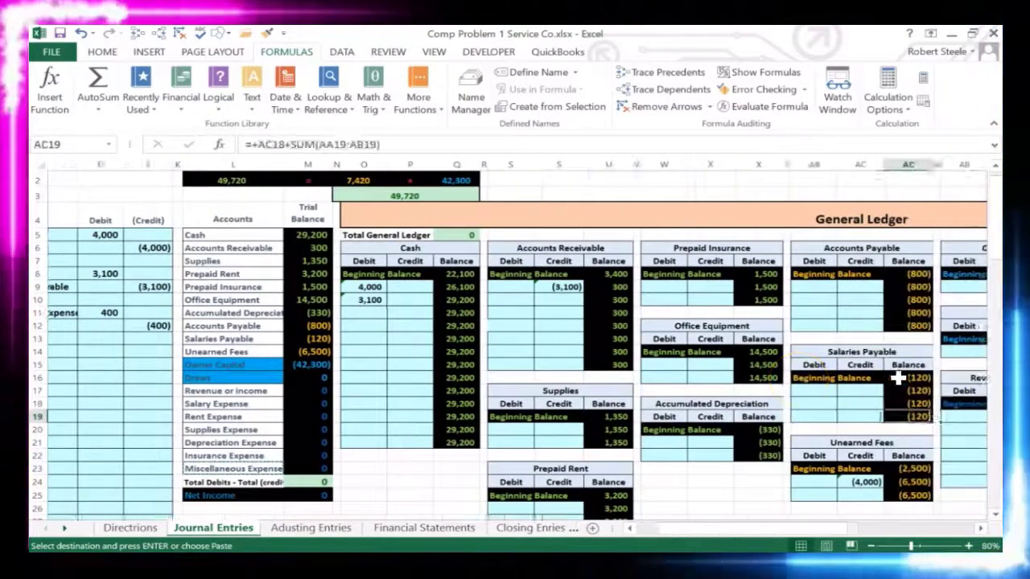
{"action": "key", "text": "Right"}
{"action": "key", "text": "Right"}
{"action": "key", "text": "Right"}
{"action": "key", "text": "Right"}
{"action": "key", "text": "Right"}
{"action": "key", "text": "Right"}
{"action": "key", "text": "Right"}
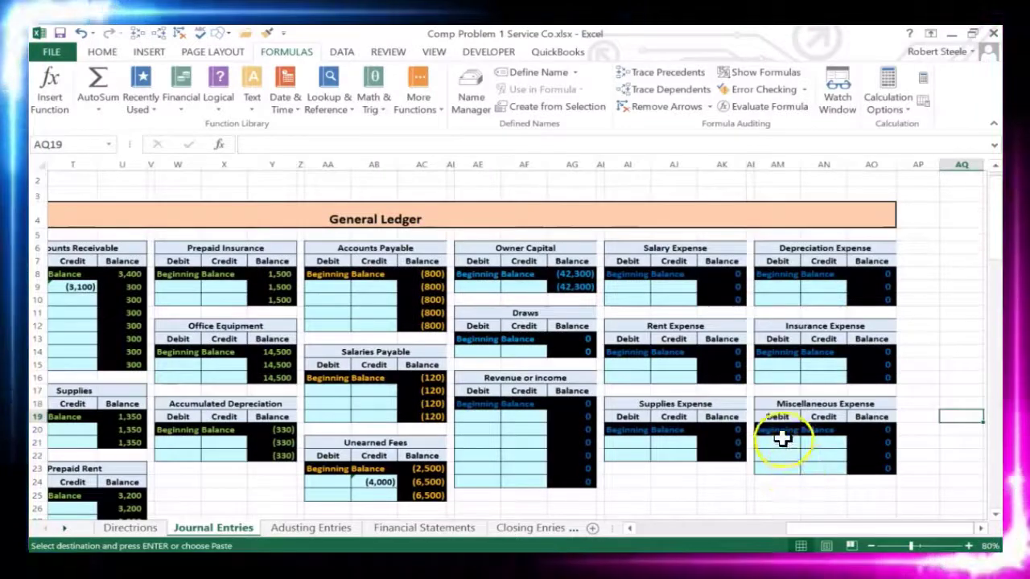
{"action": "left_click", "coordinate": [781, 440]}
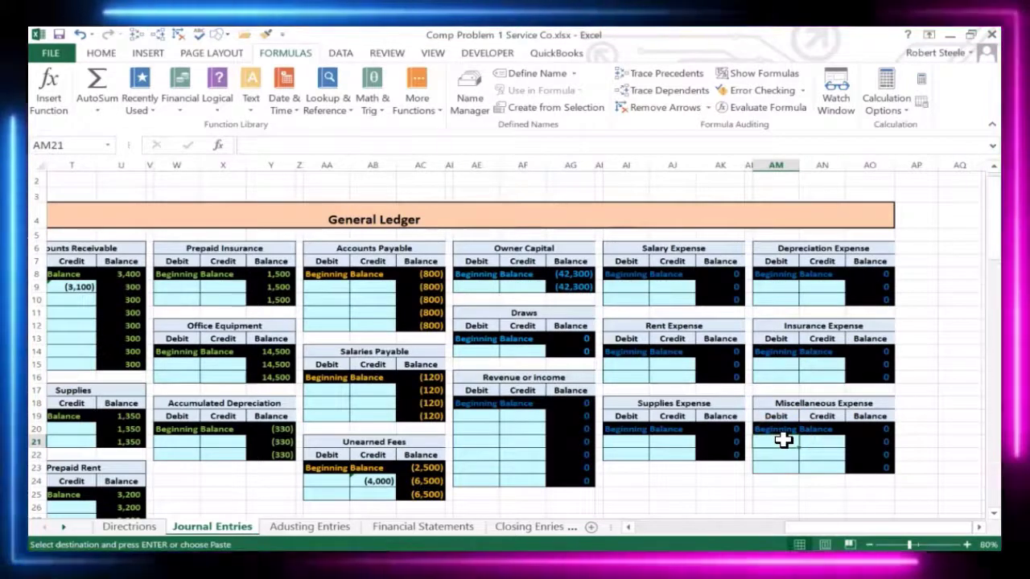
{"action": "type", "text": "="}
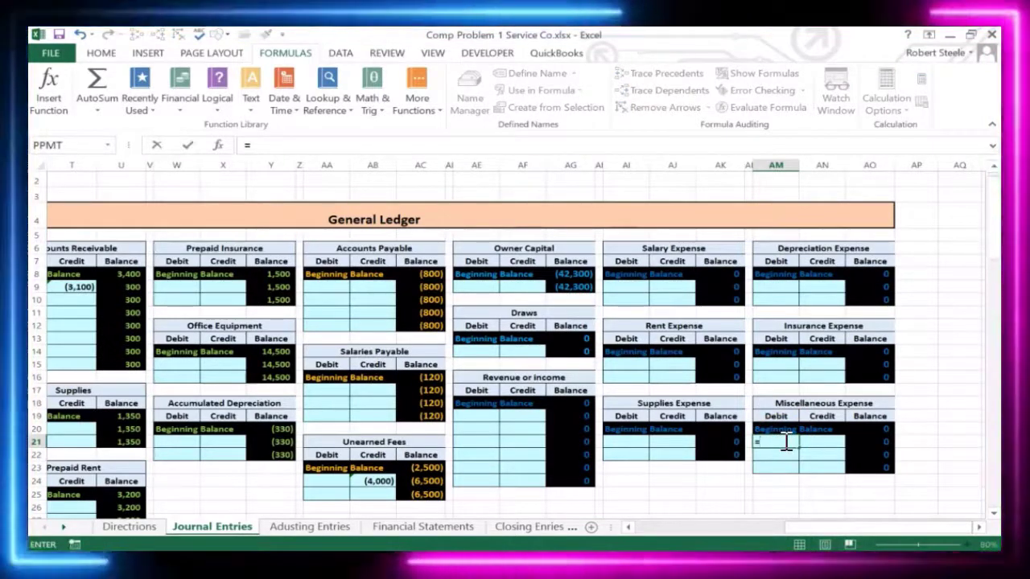
{"action": "key", "text": "Left"}
{"action": "key", "text": "Left"}
{"action": "key", "text": "Left"}
{"action": "key", "text": "Left"}
{"action": "key", "text": "Left"}
{"action": "key", "text": "Left"}
{"action": "key", "text": "Left"}
{"action": "key", "text": "Left"}
{"action": "key", "text": "Left"}
{"action": "key", "text": "Left"}
{"action": "key", "text": "Left"}
{"action": "key", "text": "Left"}
{"action": "key", "text": "Left"}
{"action": "key", "text": "Left"}
{"action": "key", "text": "Left"}
{"action": "key", "text": "Left"}
{"action": "key", "text": "Left"}
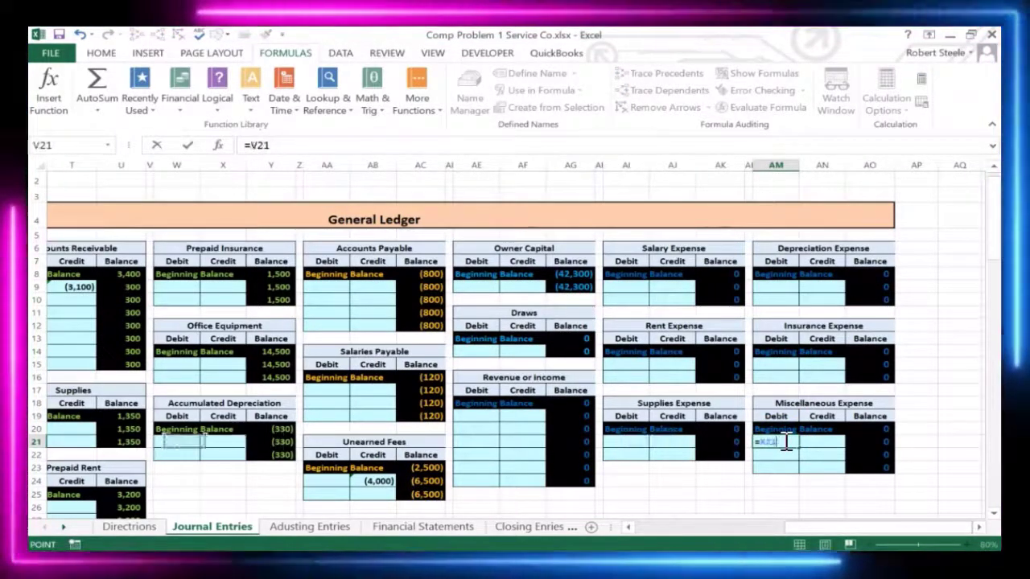
{"action": "key", "text": "Left"}
{"action": "key", "text": "Left"}
{"action": "key", "text": "Left"}
{"action": "key", "text": "Left"}
{"action": "key", "text": "Left"}
{"action": "key", "text": "Left"}
{"action": "key", "text": "Left"}
{"action": "key", "text": "Left"}
{"action": "key", "text": "Left"}
{"action": "key", "text": "Left"}
{"action": "key", "text": "Left"}
{"action": "key", "text": "Left"}
{"action": "key", "text": "Left"}
{"action": "key", "text": "Left"}
{"action": "key", "text": "Left"}
{"action": "key", "text": "Left"}
{"action": "key", "text": "Right"}
{"action": "key", "text": "Right"}
{"action": "key", "text": "Right"}
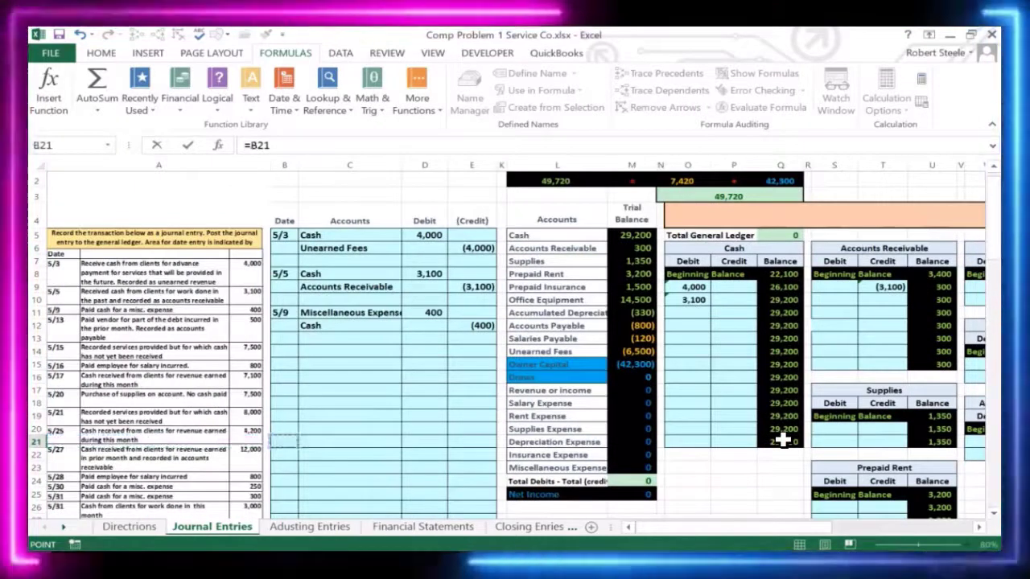
{"action": "key", "text": "Up"}
{"action": "key", "text": "Up"}
{"action": "key", "text": "Up"}
{"action": "key", "text": "Up"}
{"action": "key", "text": "Up"}
{"action": "key", "text": "Up"}
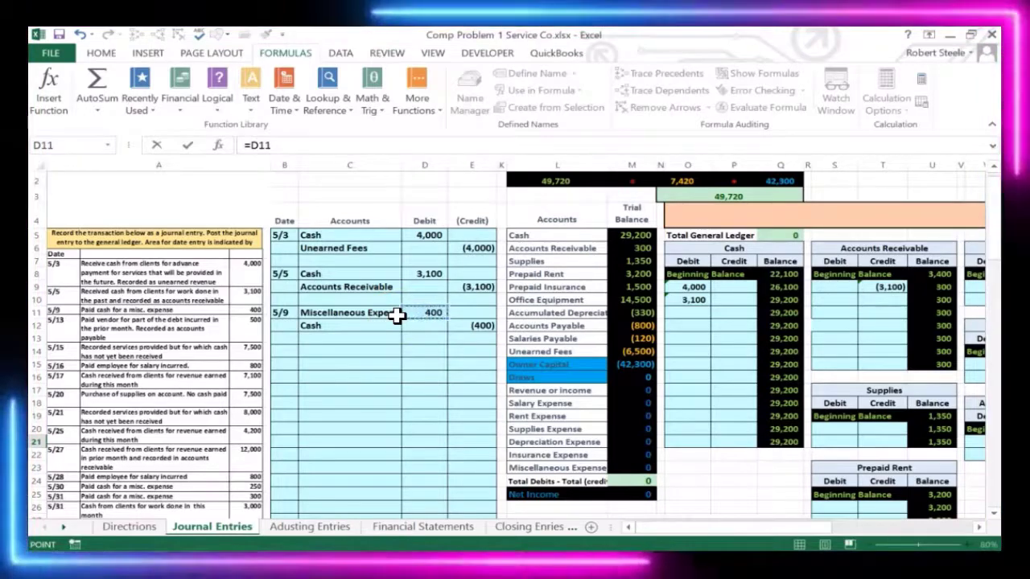
{"action": "key", "text": "Return"}
Examine the Miscellaneous Expense ledger account's running balance beside the newly posted debit
{"action": "key", "text": "Right"}
{"action": "key", "text": "Right"}
{"action": "key", "text": "Right"}
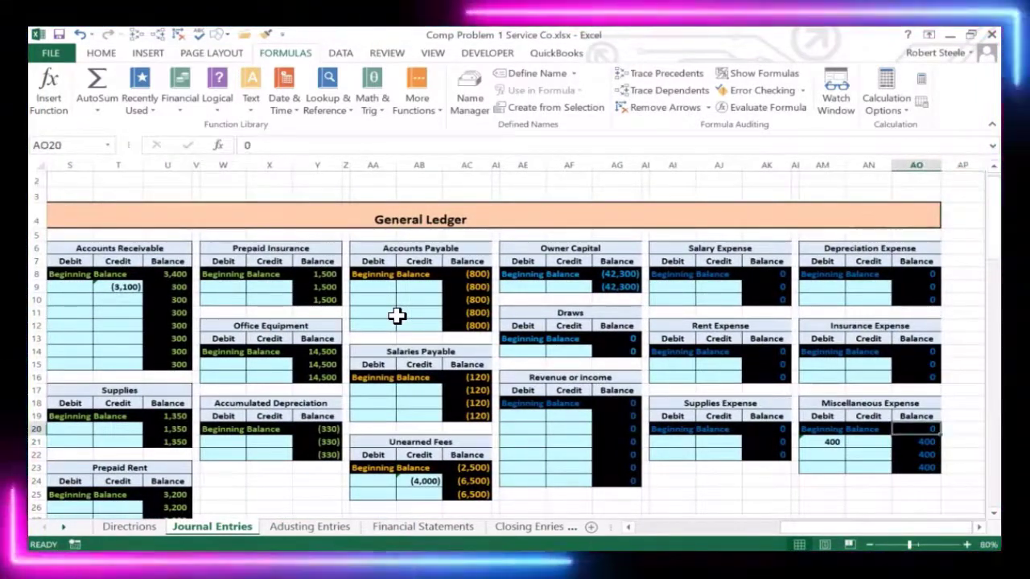
{"action": "key", "text": "Left"}
{"action": "key", "text": "Left"}
{"action": "key", "text": "Down"}
{"action": "key", "text": "Right"}
{"action": "key", "text": "Right"}
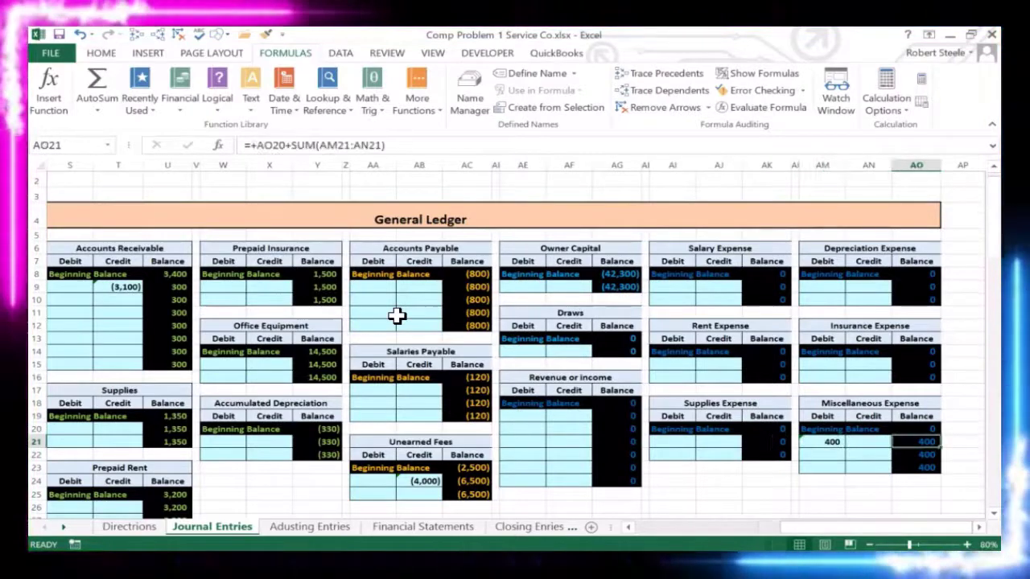
Examine the trial balance's debits-minus-credits total, net income, and the revenue and expense balances in M17:M23
{"action": "key", "text": "Left"}
{"action": "key", "text": "Left"}
{"action": "key", "text": "Left"}
{"action": "key", "text": "Left"}
{"action": "key", "text": "Left"}
{"action": "key", "text": "Left"}
{"action": "key", "text": "Left"}
{"action": "key", "text": "Left"}
{"action": "key", "text": "Left"}
{"action": "key", "text": "Left"}
{"action": "key", "text": "Left"}
{"action": "key", "text": "Left"}
{"action": "key", "text": "Left"}
{"action": "key", "text": "Left"}
{"action": "key", "text": "Left"}
{"action": "key", "text": "Left"}
{"action": "key", "text": "Left"}
{"action": "key", "text": "Left"}
{"action": "key", "text": "Left"}
{"action": "key", "text": "Left"}
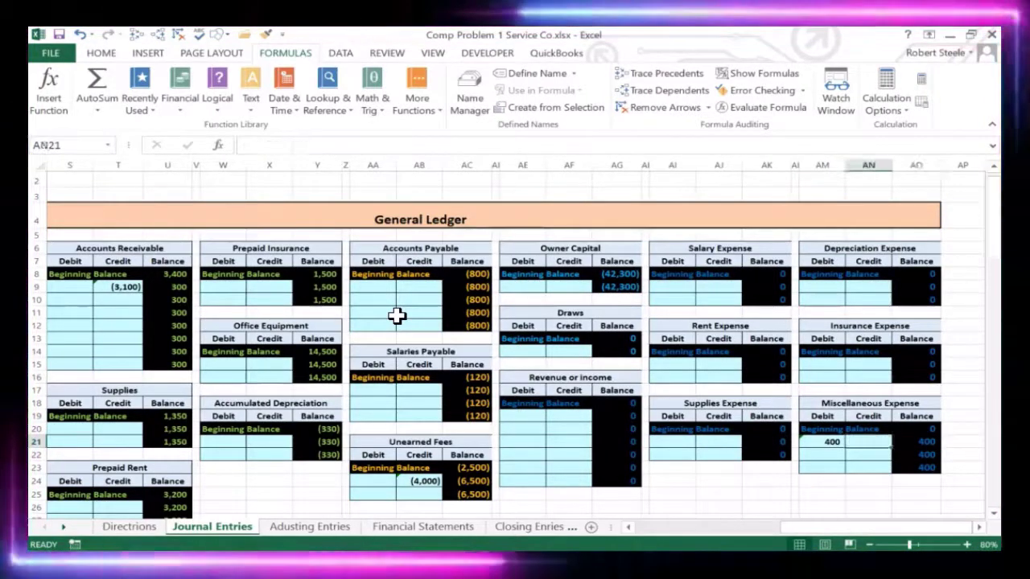
{"action": "key", "text": "Left"}
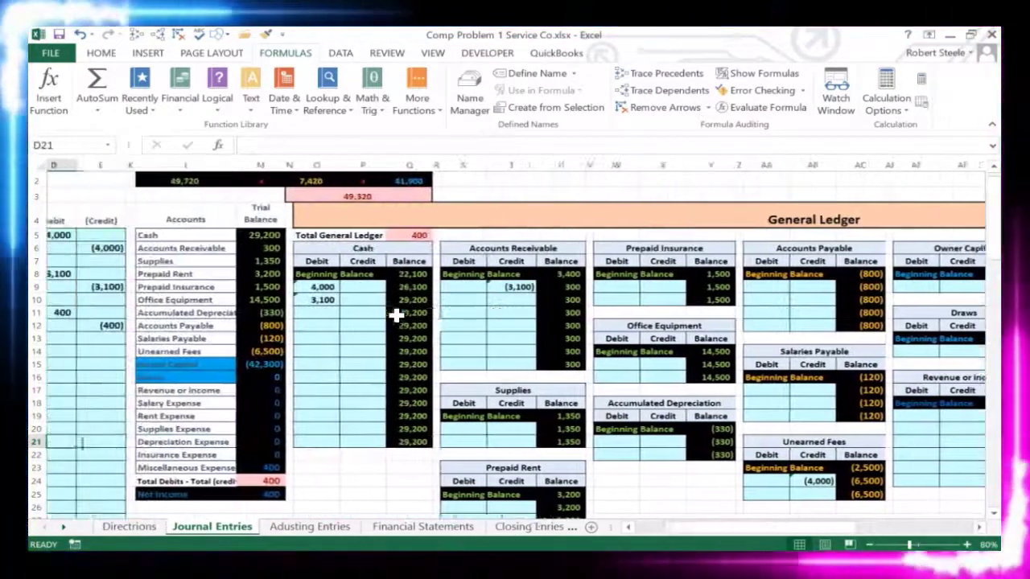
{"action": "key", "text": "Right"}
{"action": "key", "text": "Right"}
{"action": "key", "text": "Right"}
{"action": "key", "text": "Down"}
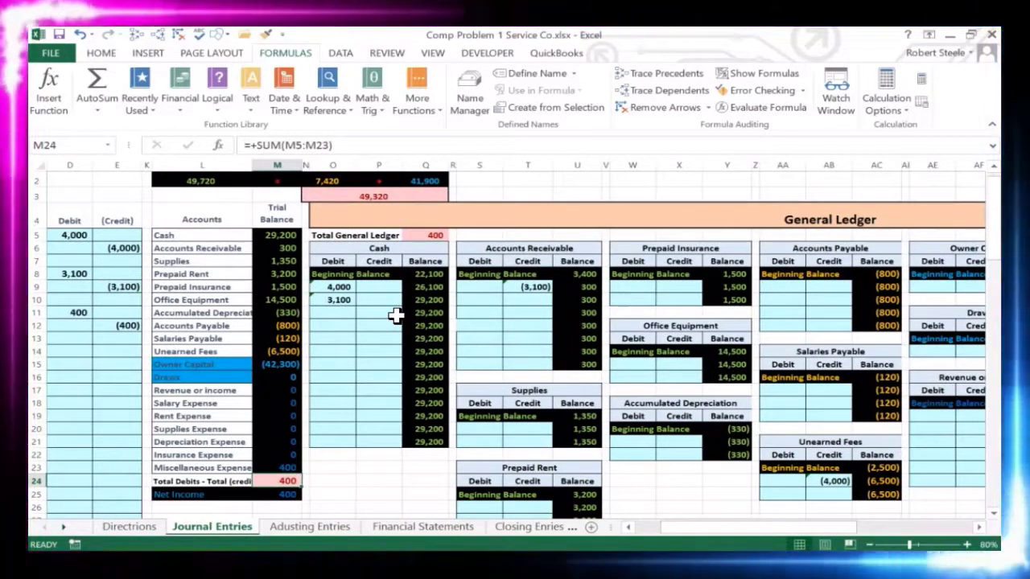
{"action": "key", "text": "Down"}
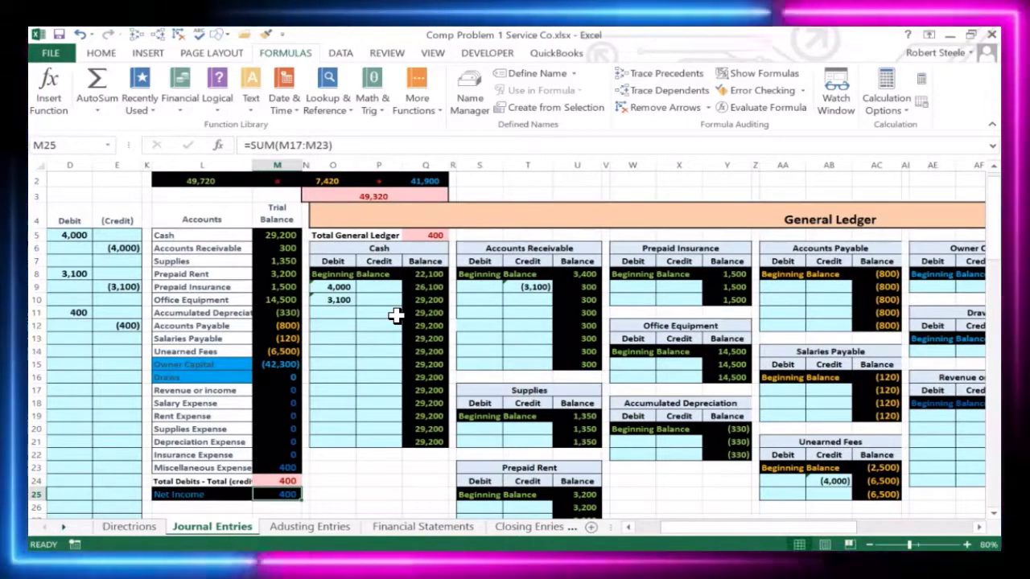
{"action": "left_click", "coordinate": [275, 391]}
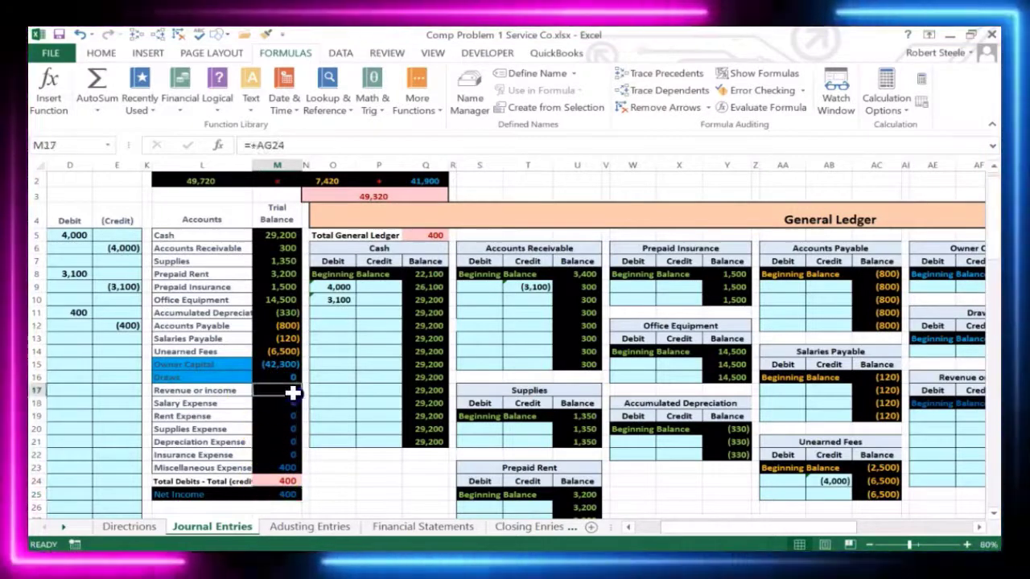
{"action": "left_click_drag", "start_coordinate": [292, 393], "coordinate": [288, 465]}
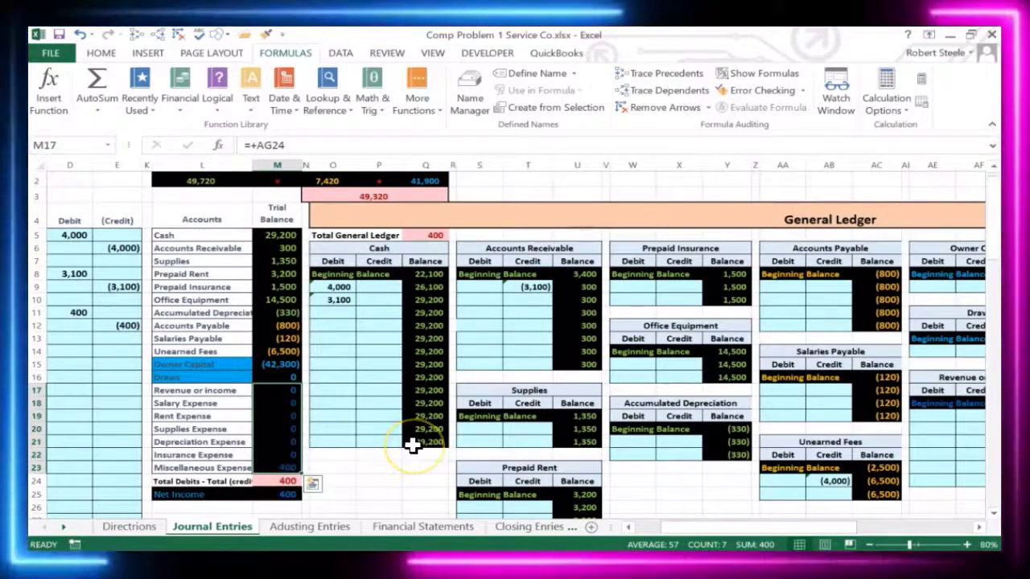
Post the 5/9 credit to the Cash ledger account by entering =E12 in credit cell P11
{"action": "key", "text": "Home"}
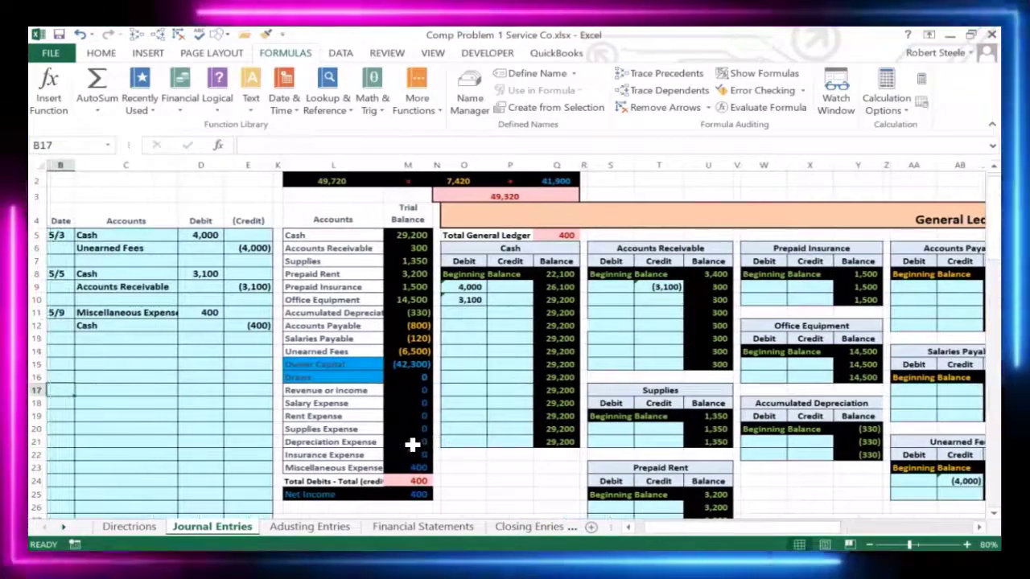
{"action": "key", "text": "Right"}
{"action": "key", "text": "Right"}
{"action": "key", "text": "Right"}
{"action": "key", "text": "Right"}
{"action": "key", "text": "Right"}
{"action": "key", "text": "Right"}
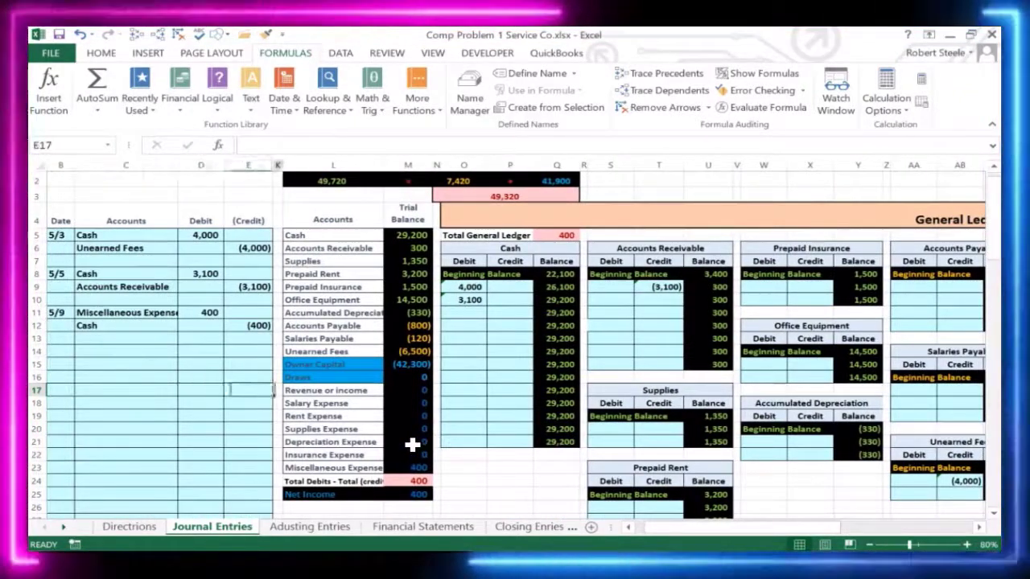
{"action": "key", "text": "Right"}
{"action": "key", "text": "Right"}
{"action": "key", "text": "Right"}
{"action": "key", "text": "Up"}
{"action": "key", "text": "Up"}
{"action": "key", "text": "Up"}
{"action": "key", "text": "Up"}
{"action": "key", "text": "Up"}
{"action": "key", "text": "Up"}
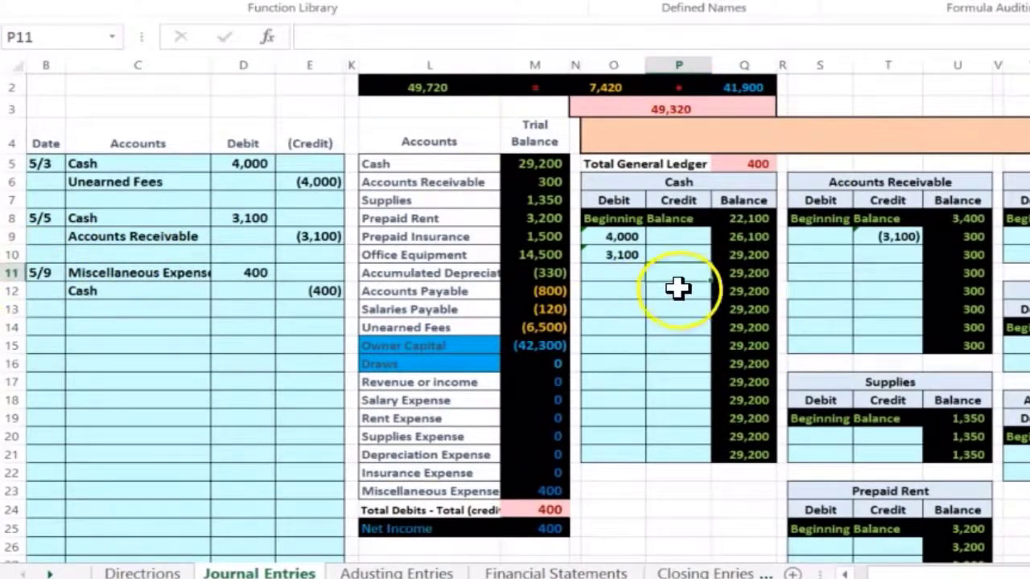
{"action": "key", "text": "Left"}
{"action": "key", "text": "Left"}
{"action": "key", "text": "Left"}
{"action": "key", "text": "Left"}
{"action": "key", "text": "Left"}
{"action": "key", "text": "Left"}
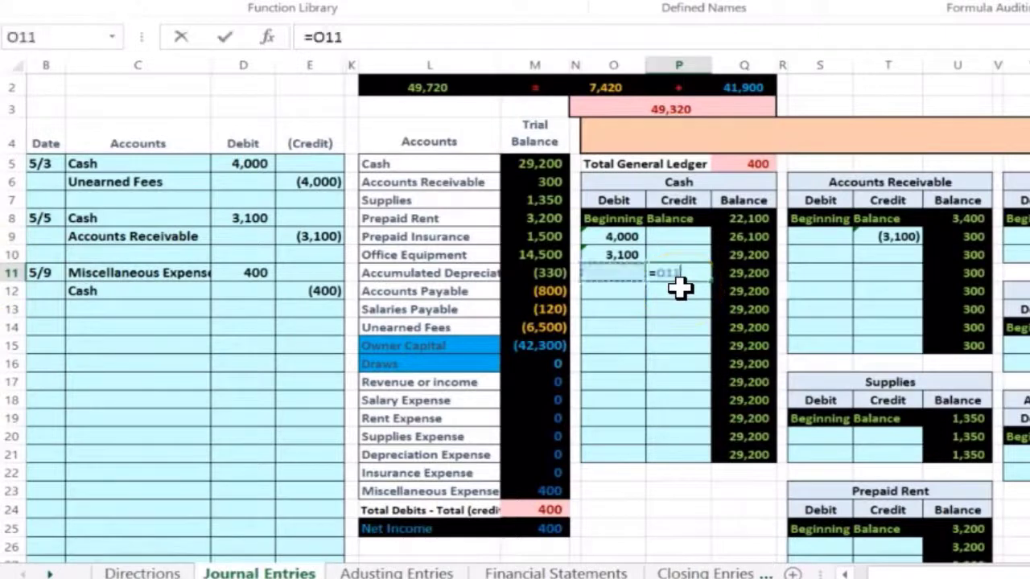
{"action": "key", "text": "Down"}
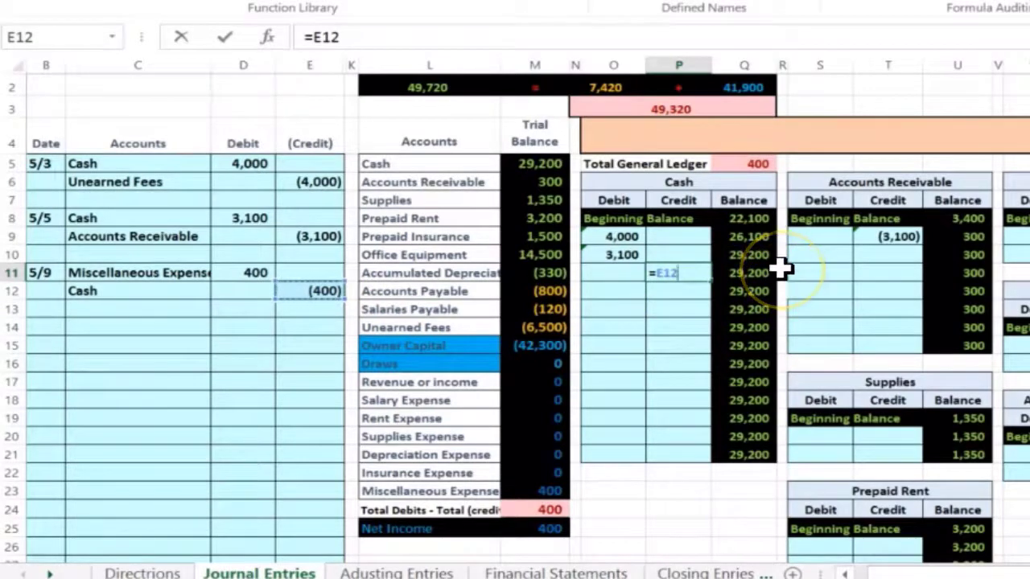
{"action": "key", "text": "Return"}
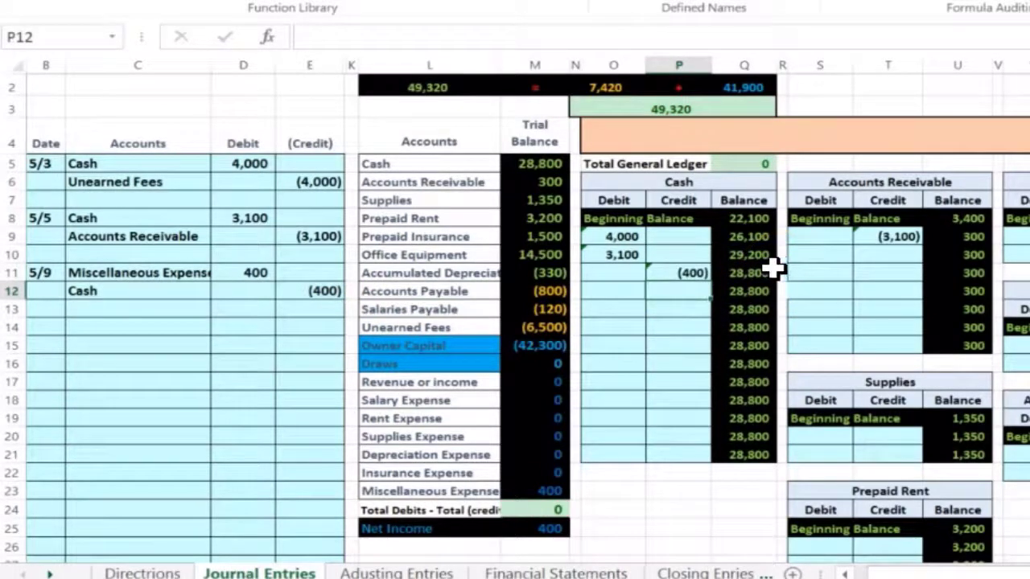
Examine the Cash ledger account's running balance on the rows around the posted 5/9 credit
{"action": "left_click", "coordinate": [749, 258]}
{"action": "key", "text": "Down"}
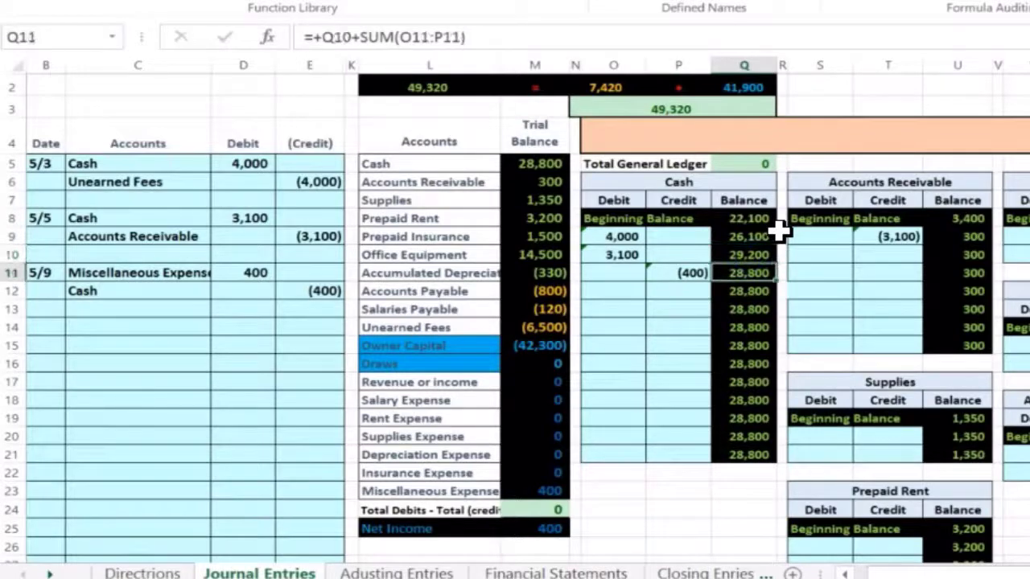
{"action": "key", "text": "Down"}
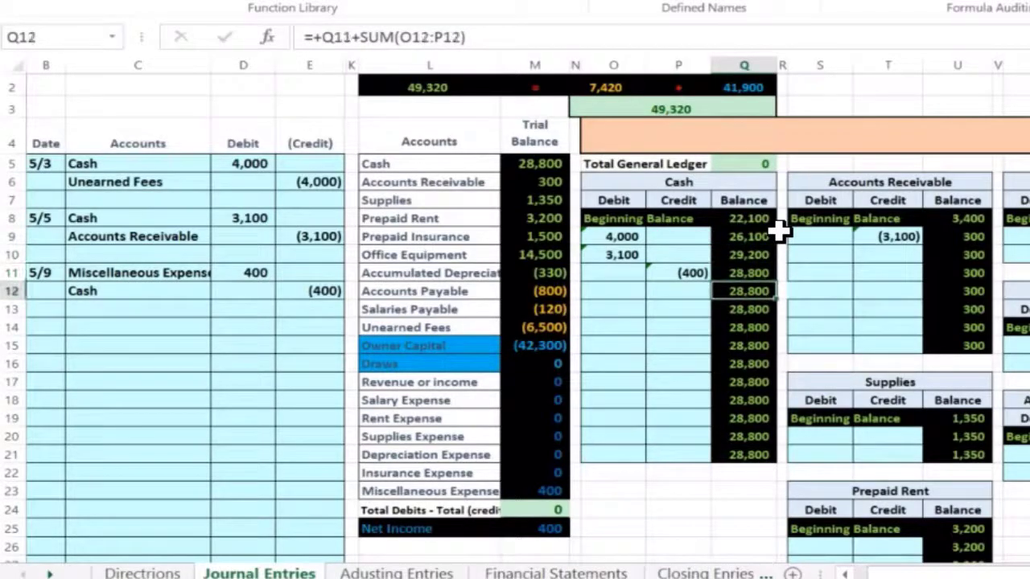
Enter the date 5/13 in cell B14 to start the journal entry for the vendor debt payment
{"action": "key", "text": "Left"}
{"action": "key", "text": "Home"}
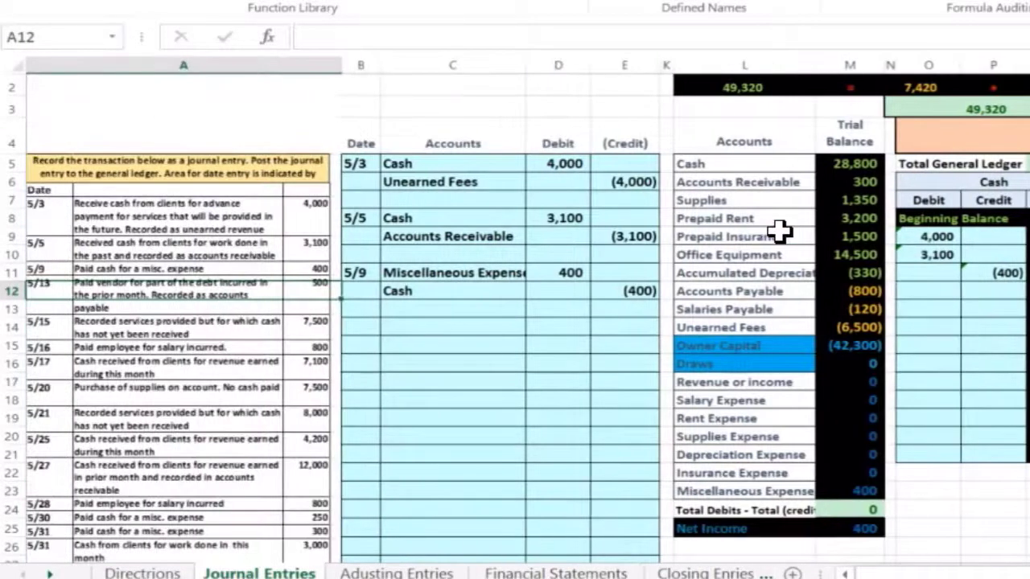
{"action": "scroll", "coordinate": [563, 340], "scroll_direction": "up", "scroll_amount": 3}
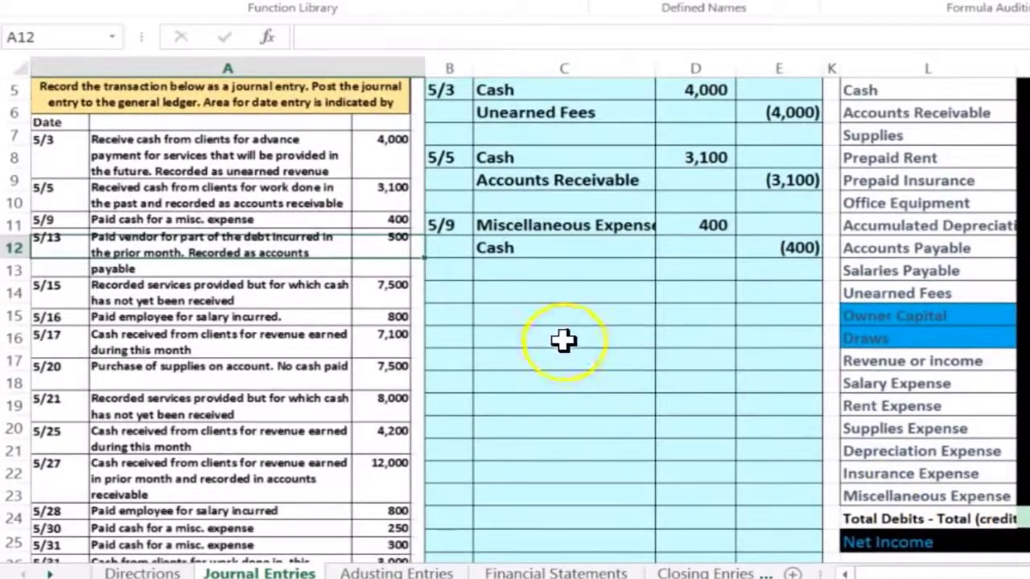
{"action": "left_click", "coordinate": [563, 340]}
{"action": "left_click", "coordinate": [456, 269]}
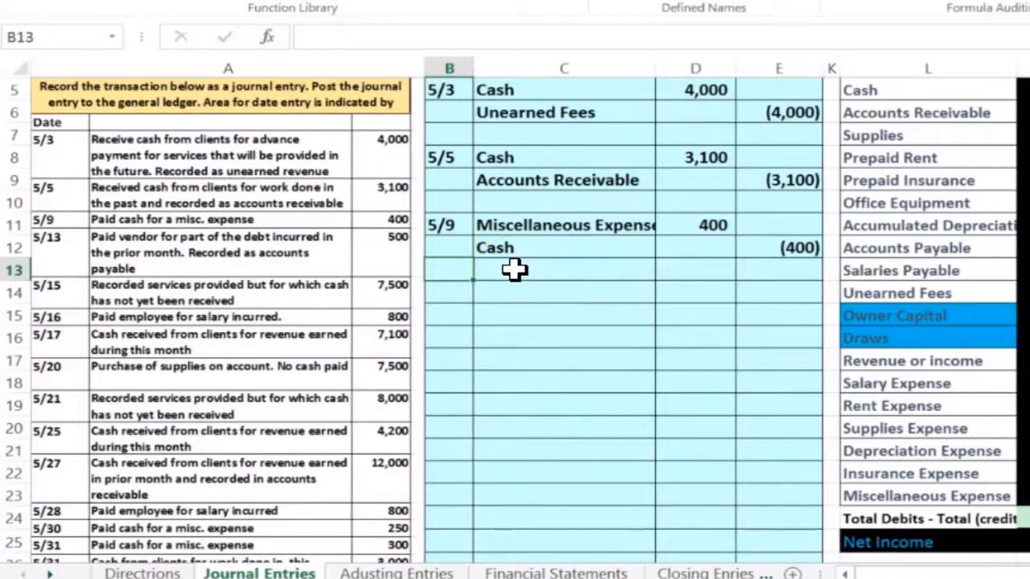
{"action": "key", "text": "Down"}
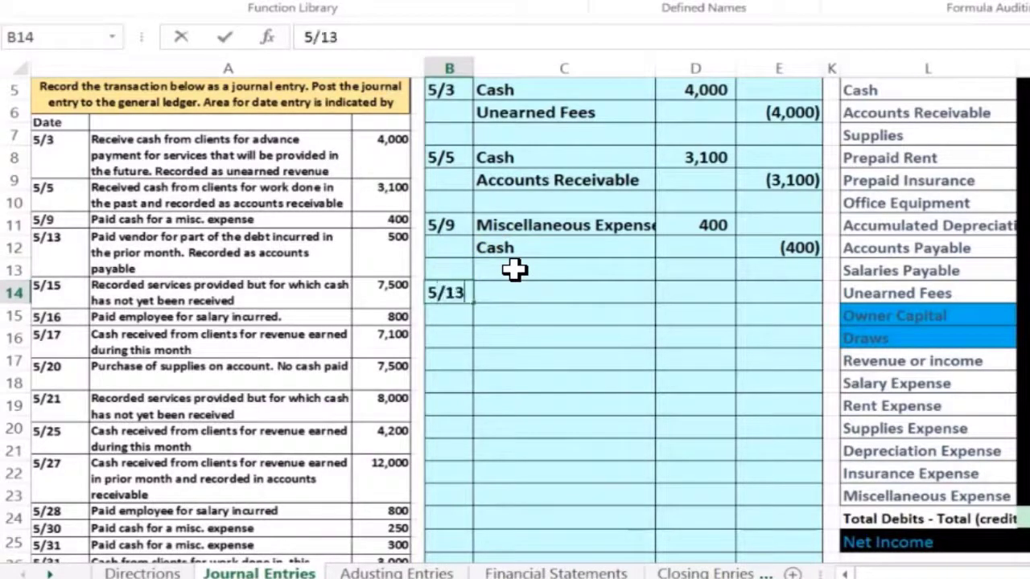
{"action": "key", "text": "Return"}
{"action": "key", "text": "Up"}
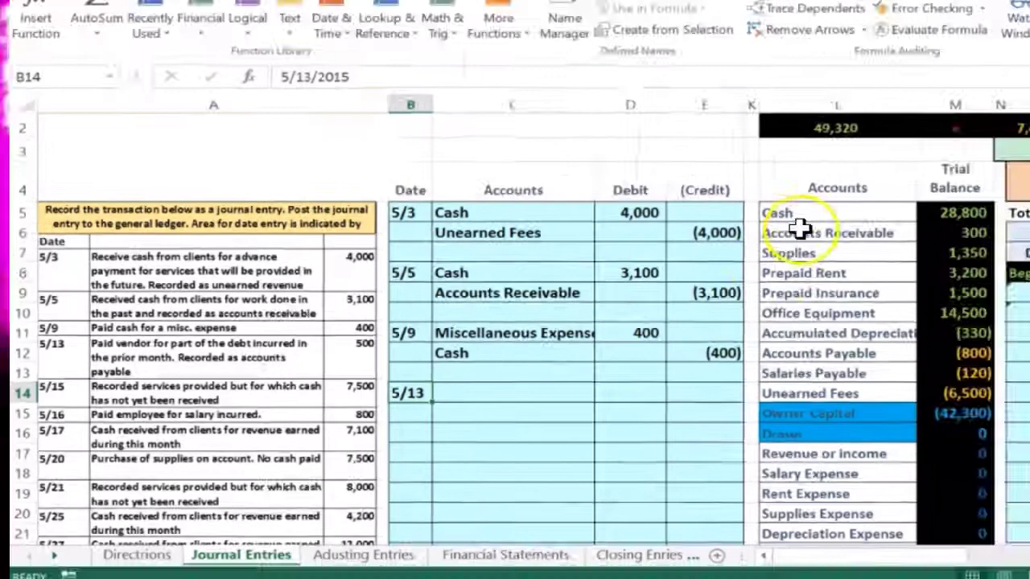
Copy the Cash account name from the trial balance into C15 as values only, as the 5/13 entry's credit account
{"action": "left_click", "coordinate": [865, 90]}
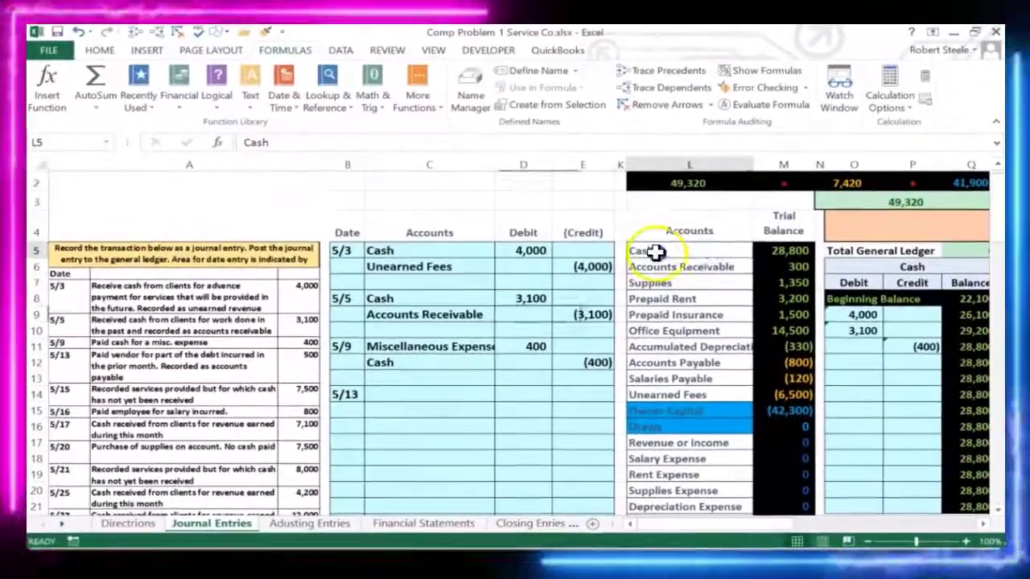
{"action": "left_click_drag", "start_coordinate": [656, 251], "coordinate": [759, 251]}
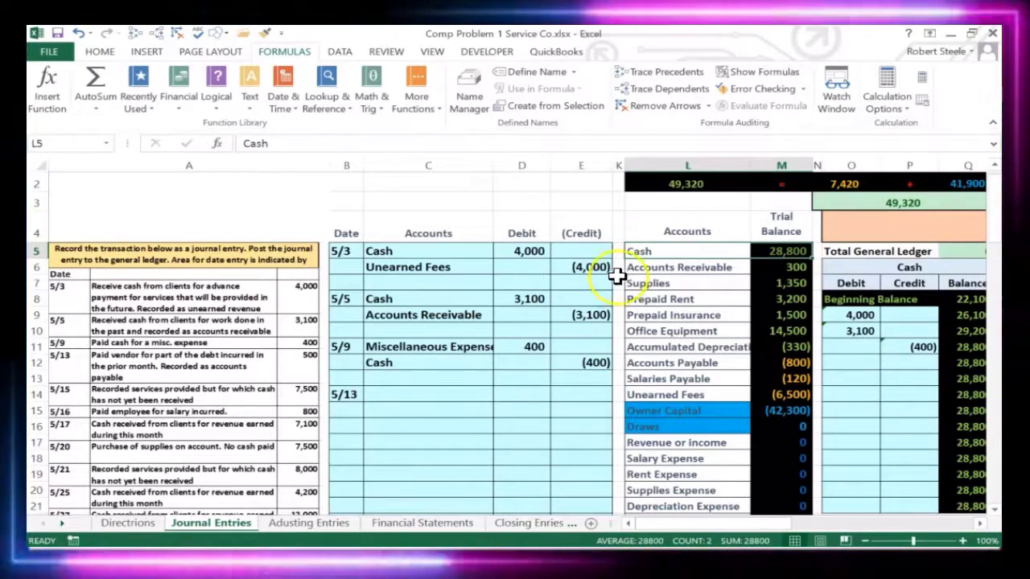
{"action": "left_click", "coordinate": [775, 251]}
{"action": "scroll", "coordinate": [708, 324], "scroll_direction": "up", "scroll_amount": 1}
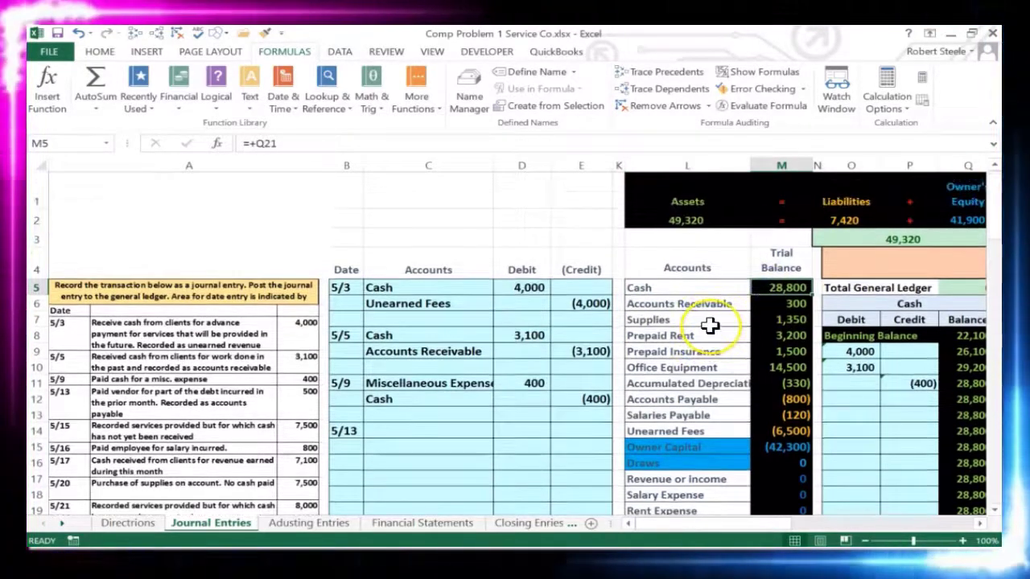
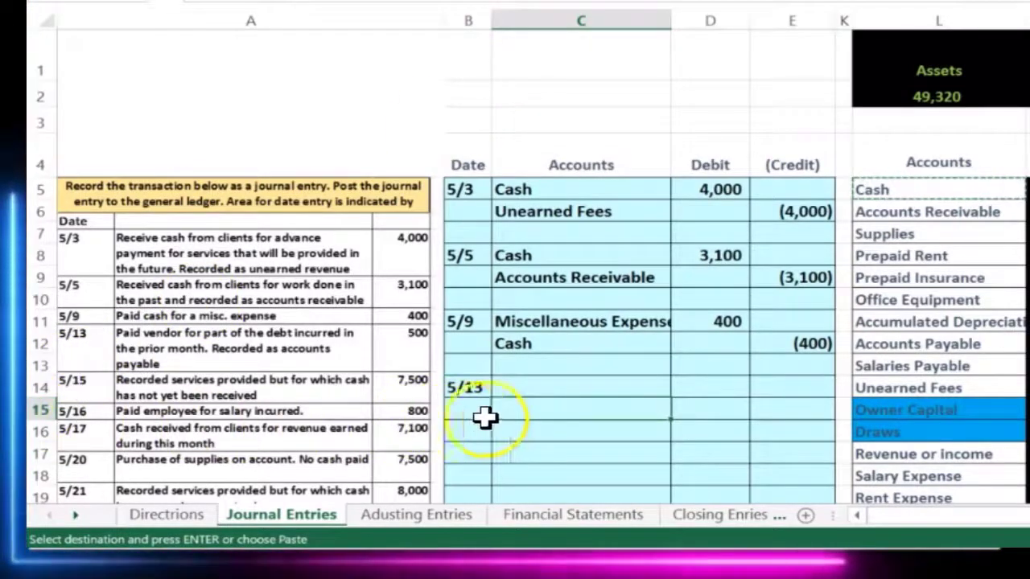
{"action": "right_click", "coordinate": [524, 407]}
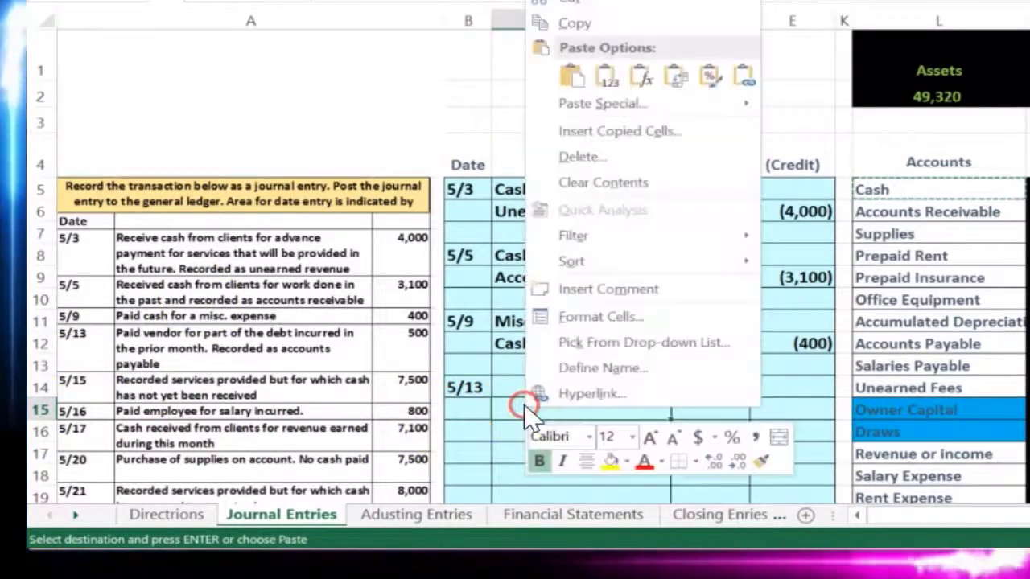
{"action": "left_click", "coordinate": [603, 80]}
{"action": "left_click", "coordinate": [603, 81]}
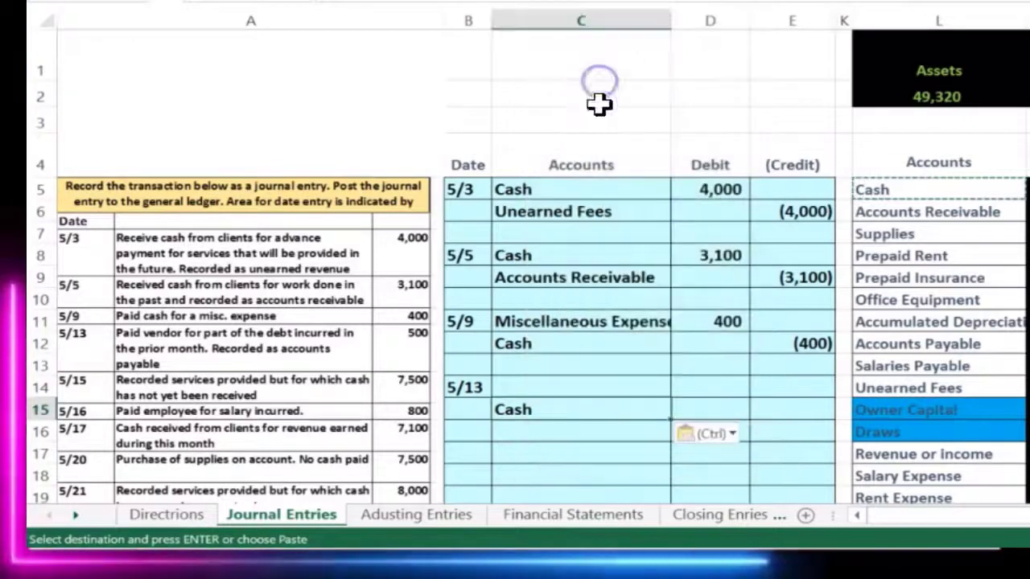
Enter -500 as the Cash credit of the 5/13 entry in cell E15
{"action": "left_click", "coordinate": [785, 412]}
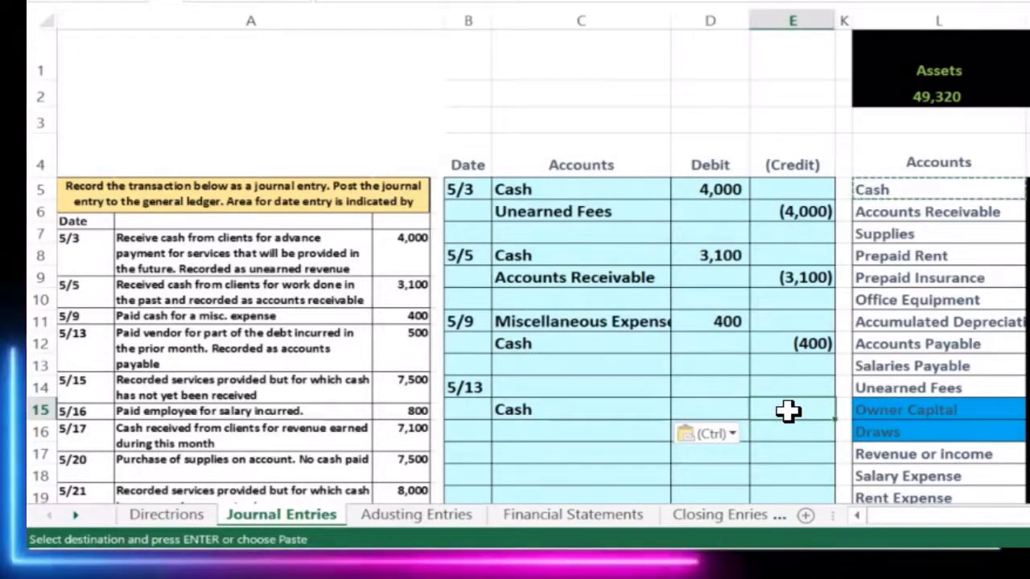
{"action": "scroll", "coordinate": [788, 411], "scroll_direction": "down", "scroll_amount": 1}
{"action": "type", "text": "-500"}
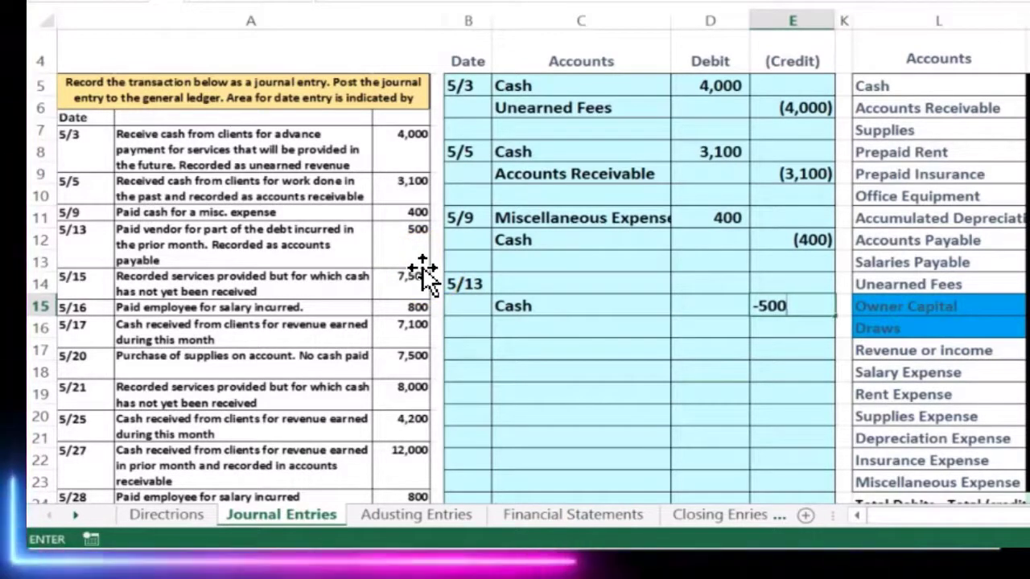
{"action": "key", "text": "Return"}
Enter 500 as the debit amount of the 5/13 entry in cell D14
{"action": "key", "text": "Left"}
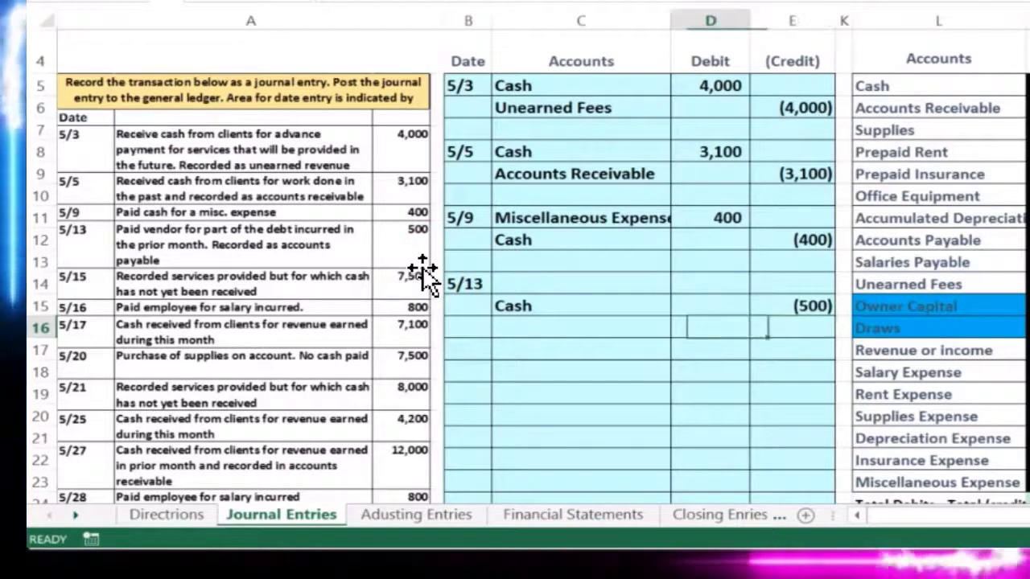
{"action": "key", "text": "Up"}
{"action": "key", "text": "Up"}
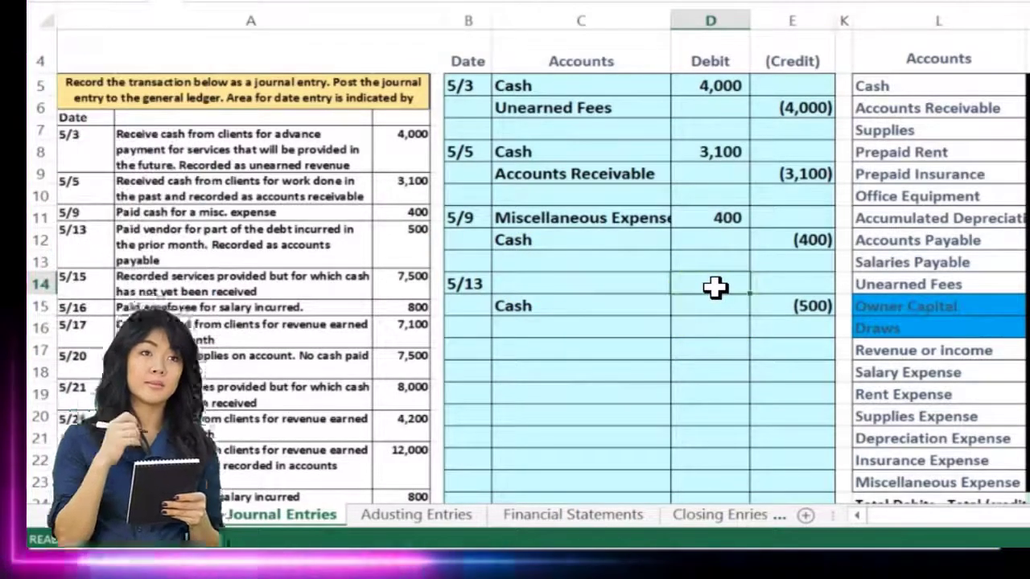
{"action": "type", "text": "5"}
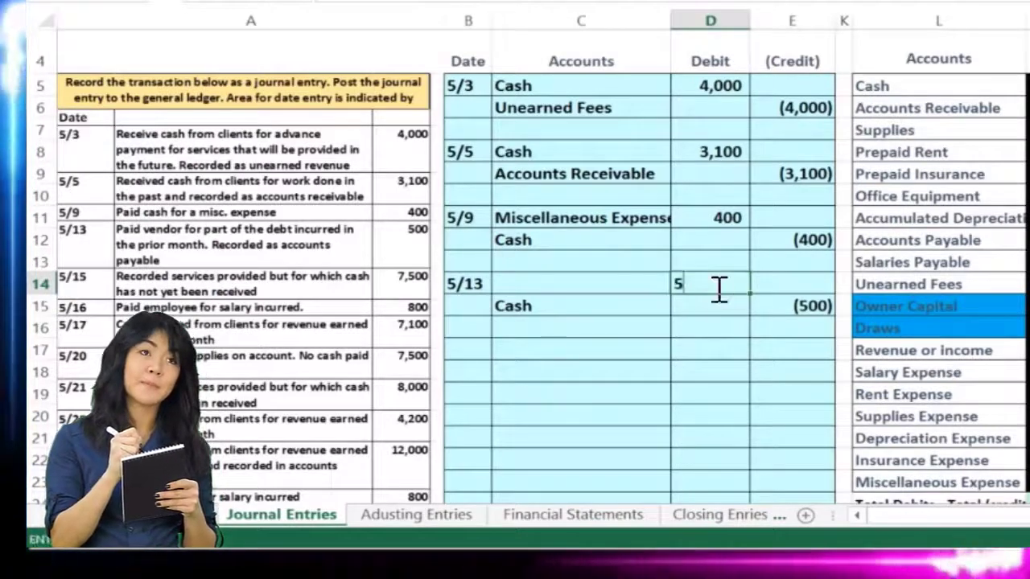
{"action": "type", "text": "00"}
{"action": "key", "text": "Return"}
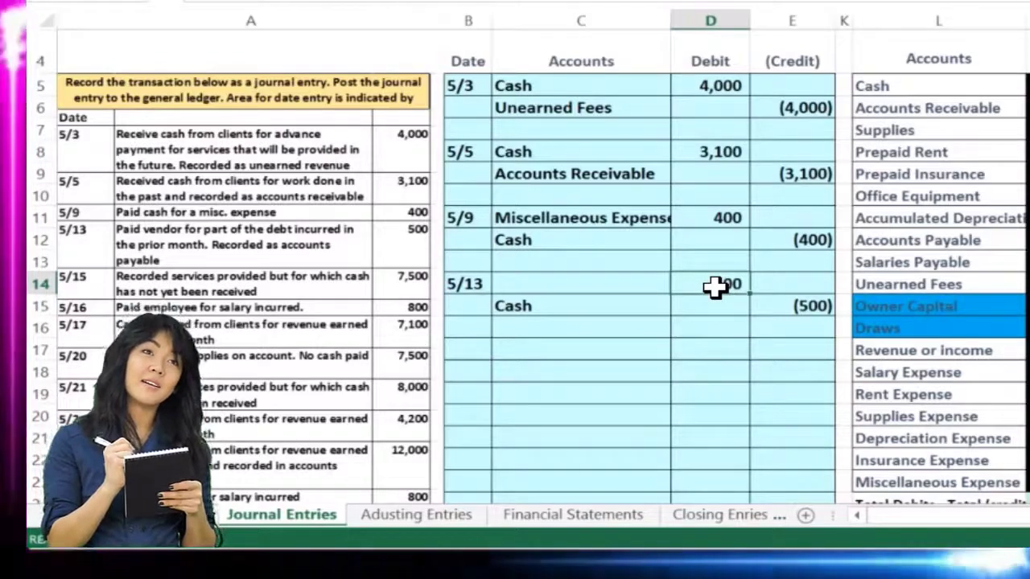
Copy the Accounts Payable name from trial balance cell L12 into C14 as values only, as the 5/13 debit account
{"action": "left_click", "coordinate": [570, 283]}
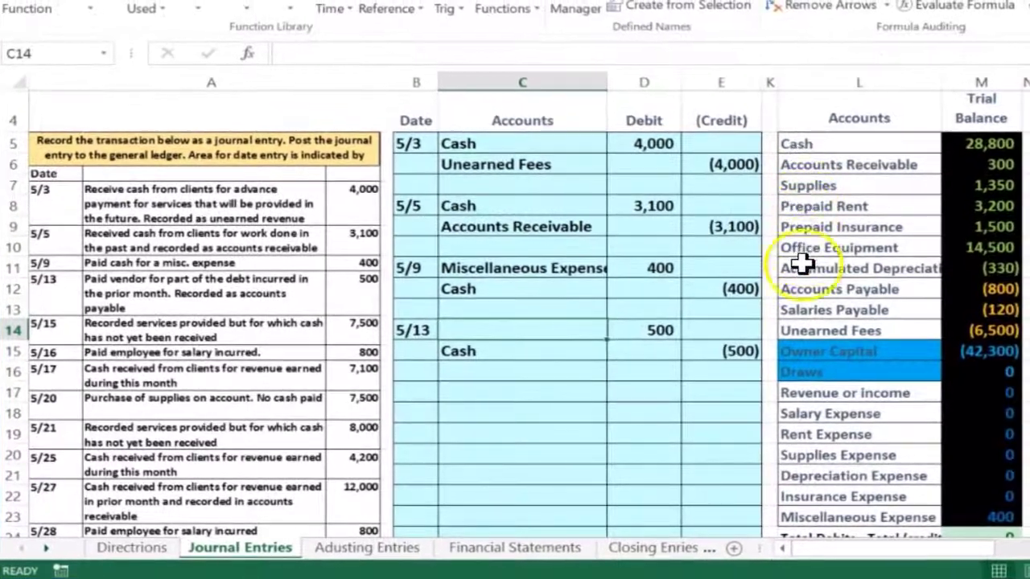
{"action": "left_click_drag", "start_coordinate": [797, 289], "coordinate": [974, 288]}
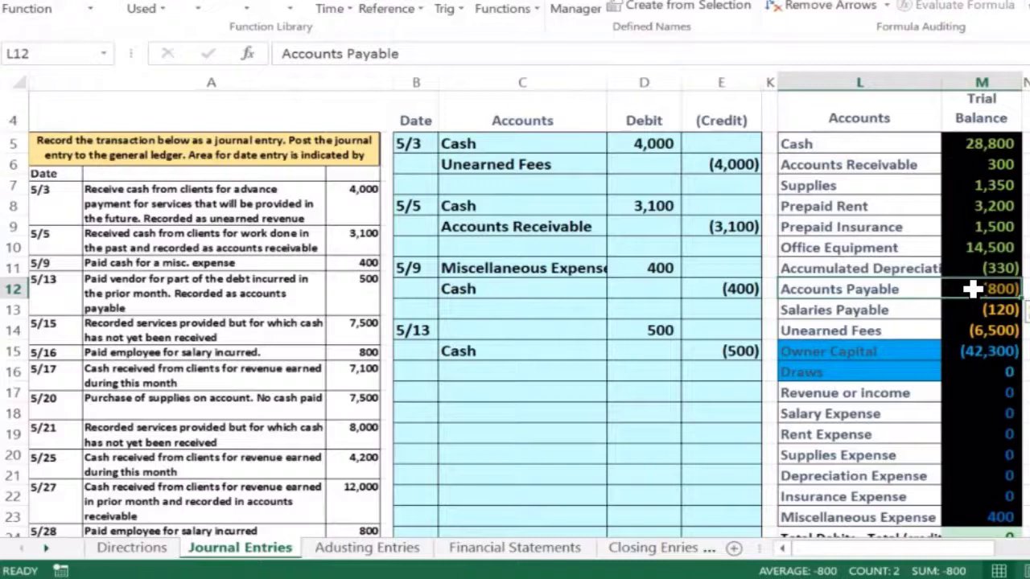
{"action": "left_click", "coordinate": [973, 288]}
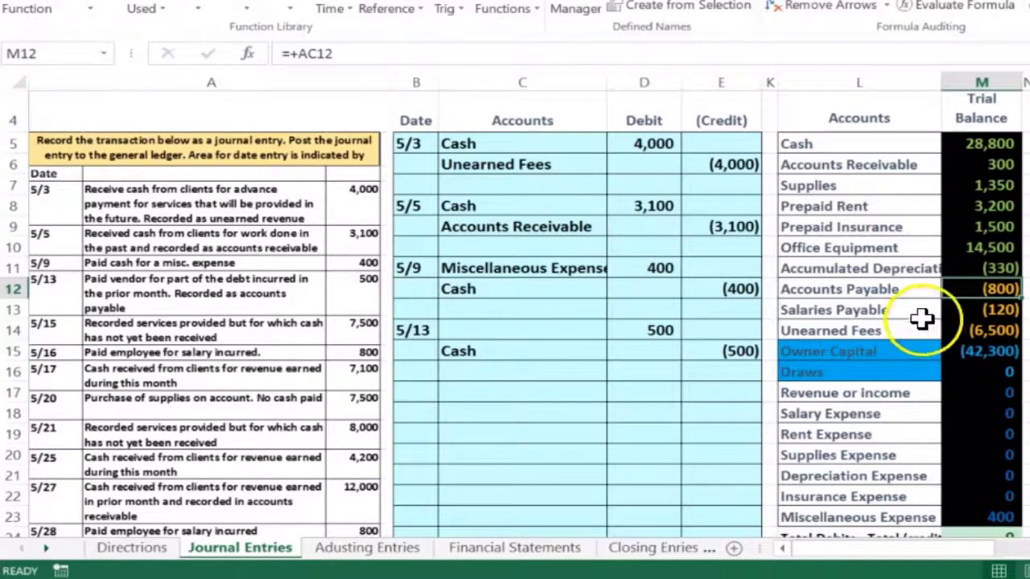
{"action": "left_click", "coordinate": [663, 326]}
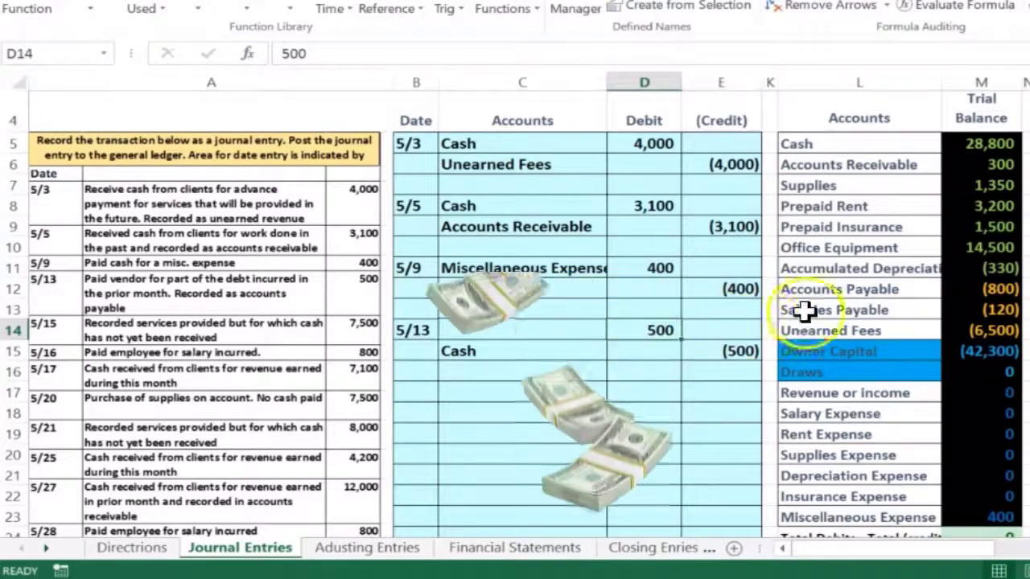
{"action": "right_click", "coordinate": [837, 290]}
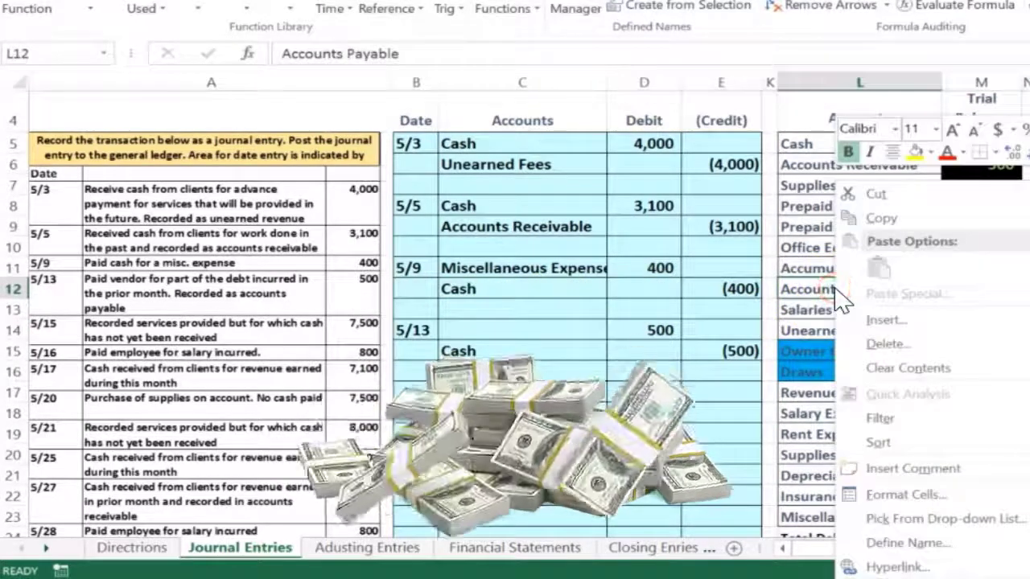
{"action": "left_click", "coordinate": [865, 218]}
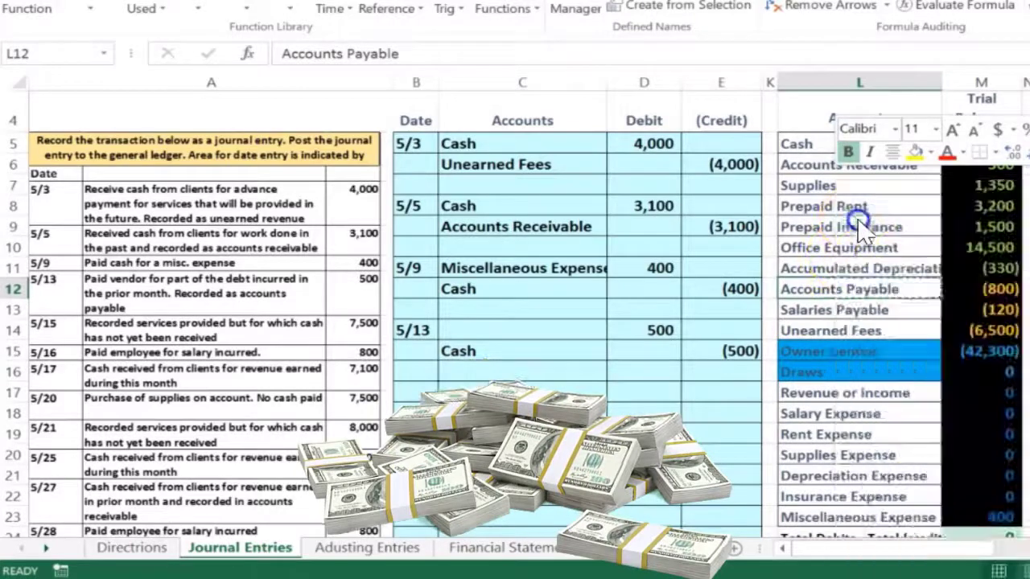
{"action": "left_click", "coordinate": [490, 326]}
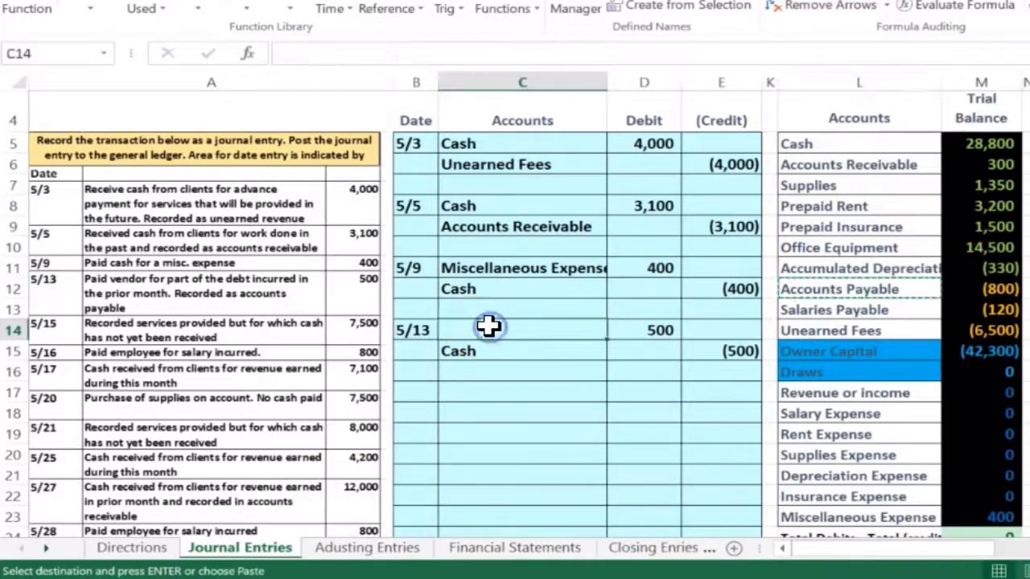
{"action": "right_click", "coordinate": [488, 325]}
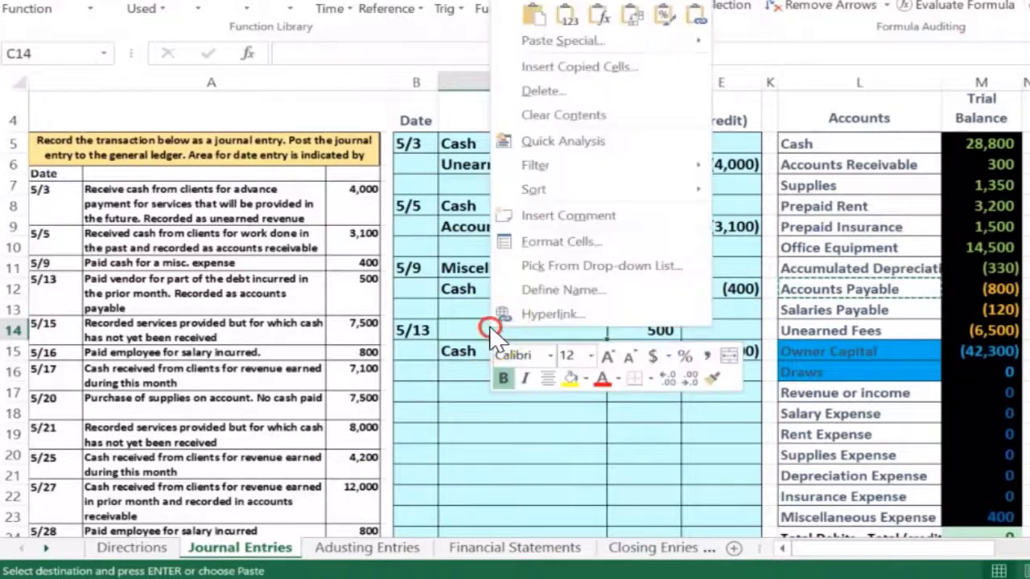
{"action": "left_click", "coordinate": [578, 19]}
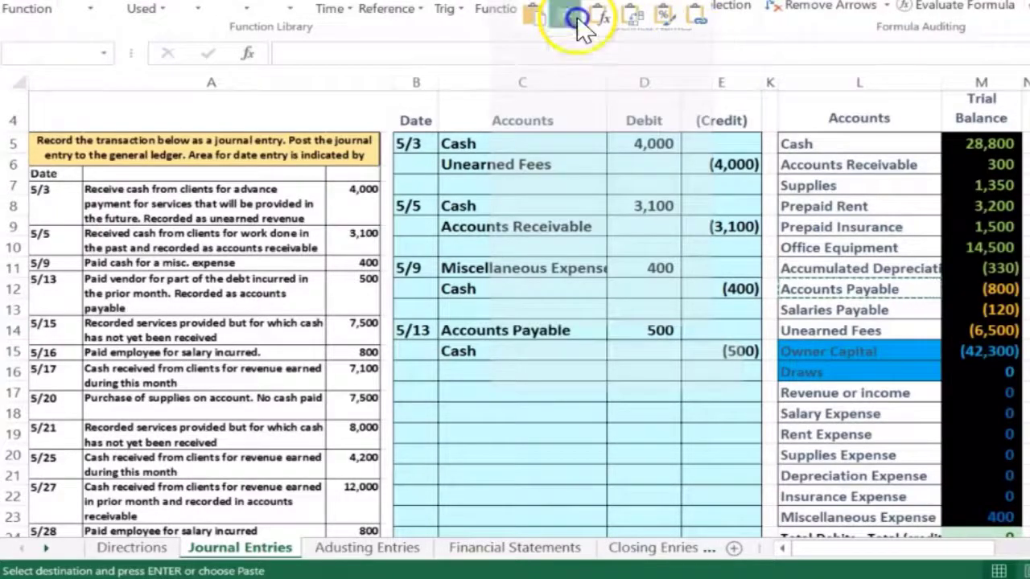
Post the 5/13 debit to the Accounts Payable ledger account by entering =D14 in debit cell AA9
{"action": "left_click_drag", "start_coordinate": [918, 555], "coordinate": [934, 567]}
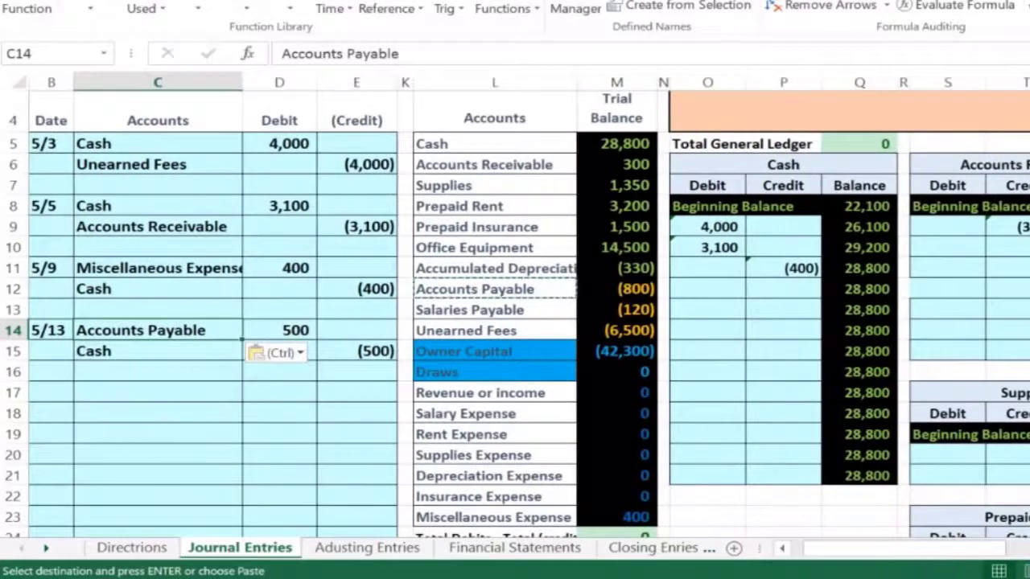
{"action": "scroll", "coordinate": [901, 472], "scroll_direction": "down", "scroll_amount": 4, "text": "ctrl"}
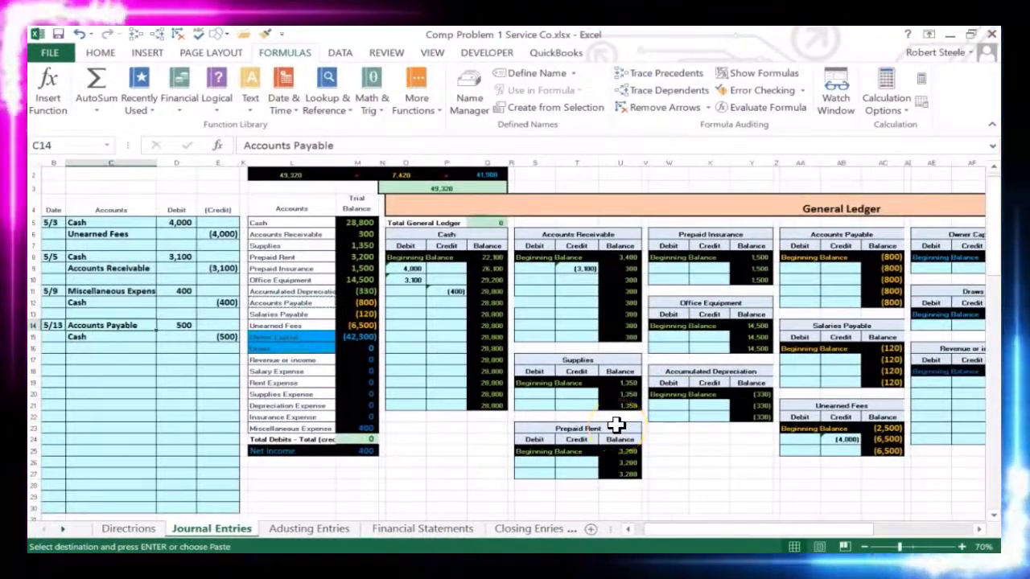
{"action": "left_click", "coordinate": [834, 268]}
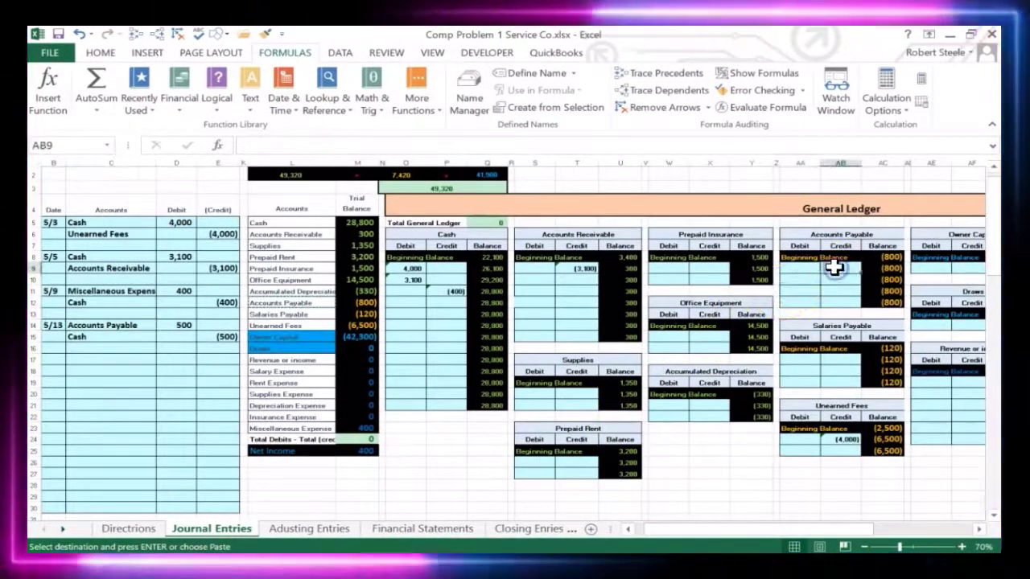
{"action": "left_click", "coordinate": [808, 270]}
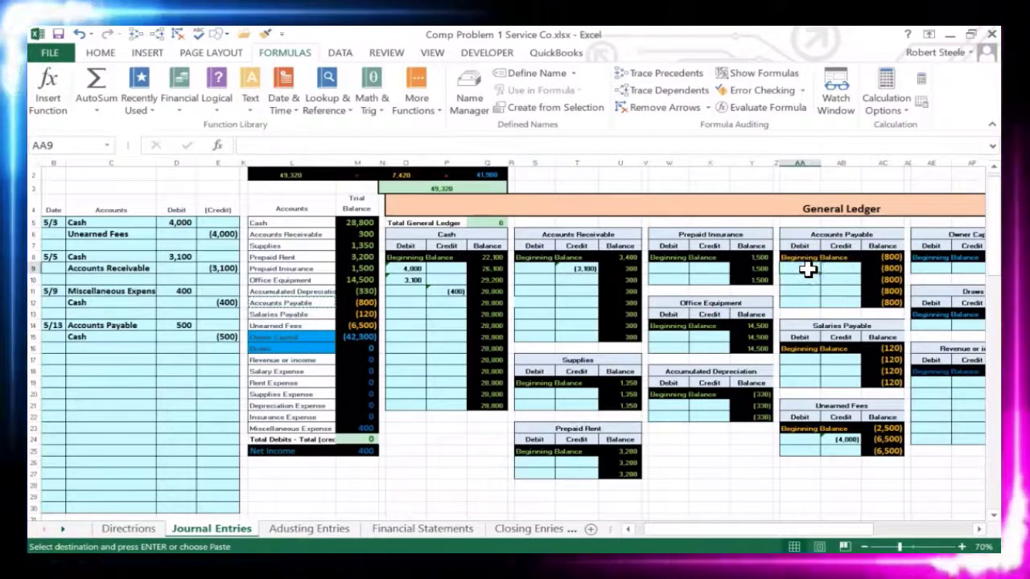
{"action": "left_click", "coordinate": [810, 167]}
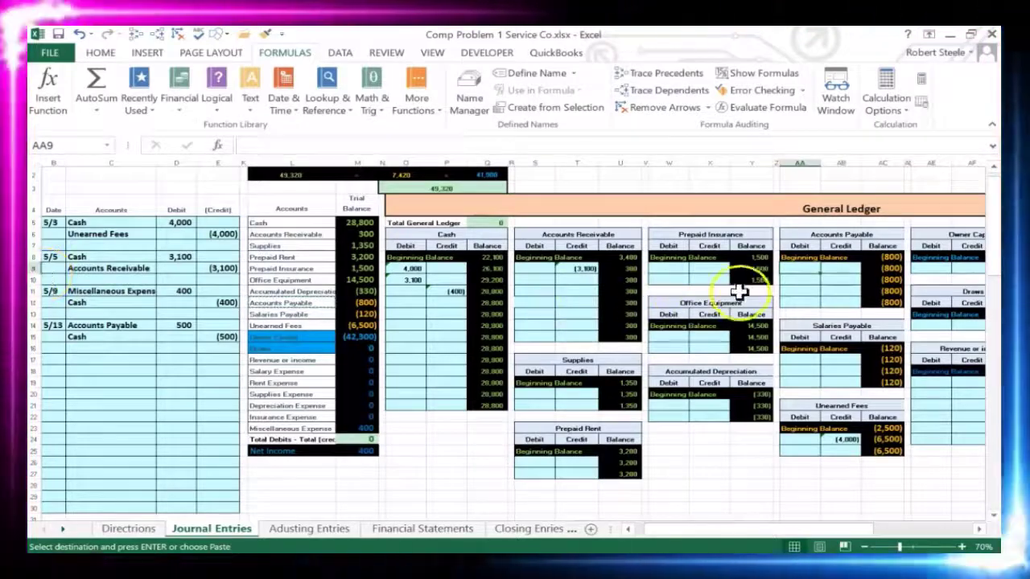
{"action": "type", "text": "="}
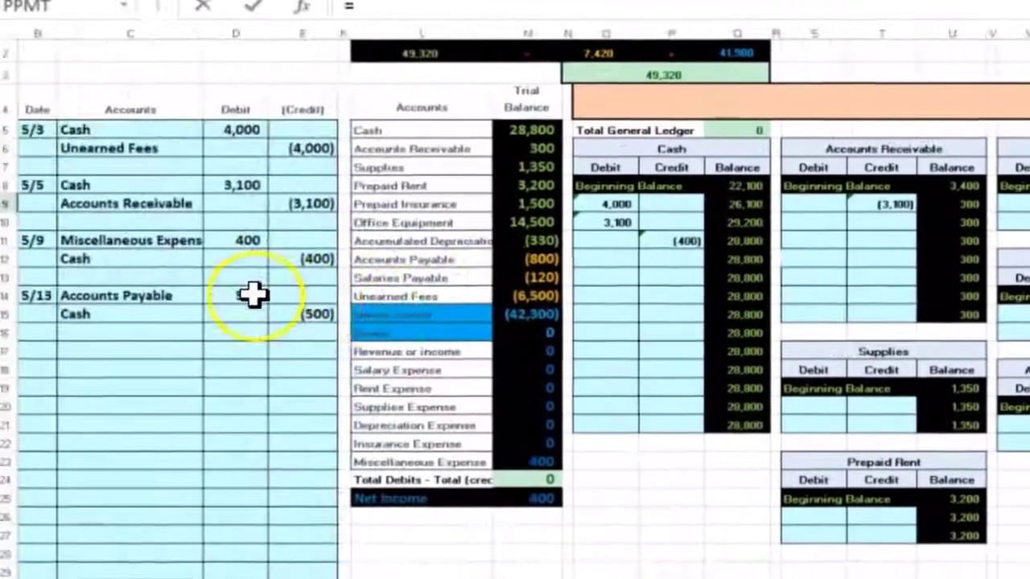
{"action": "left_click", "coordinate": [246, 295]}
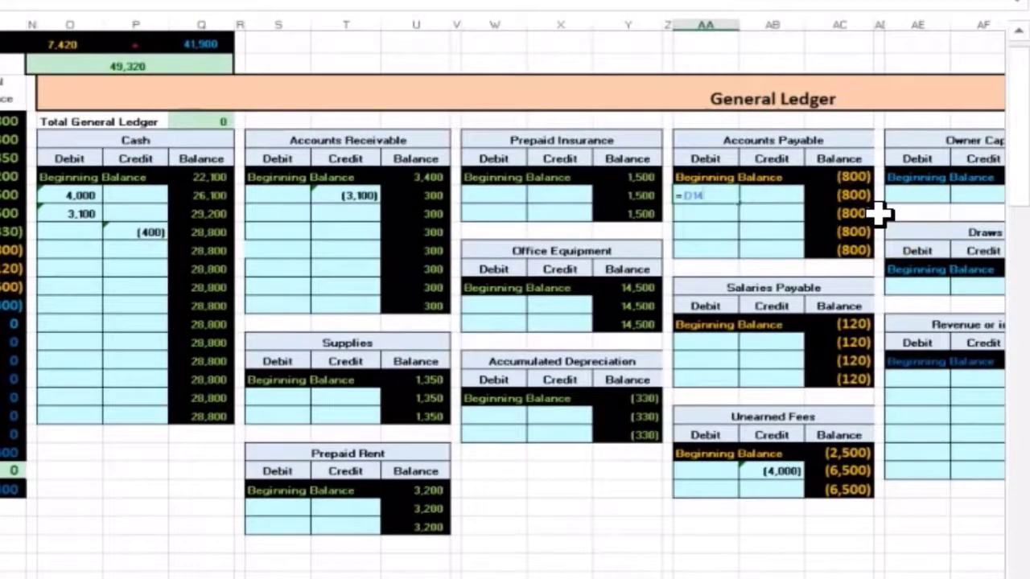
{"action": "key", "text": "Return"}
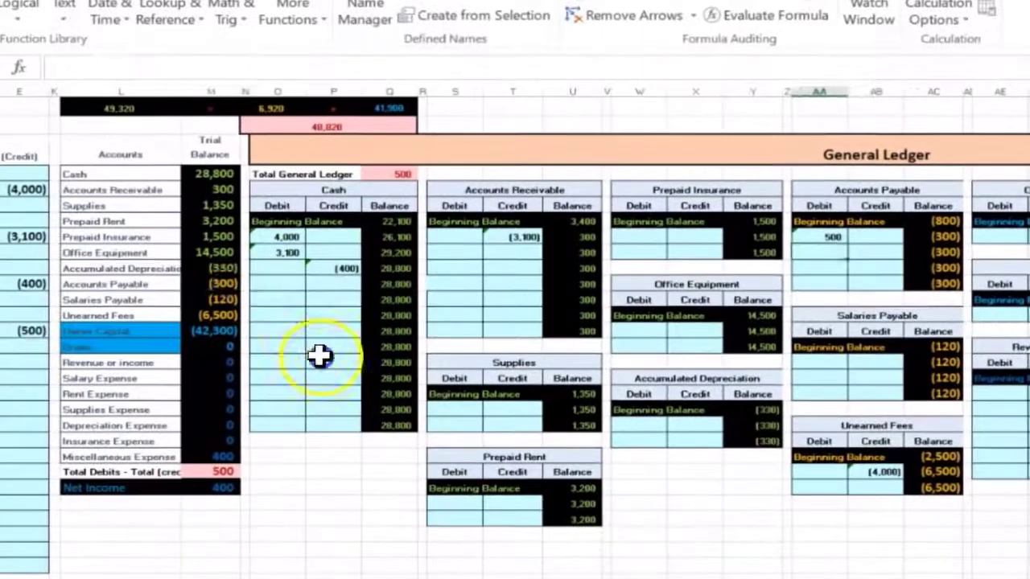
{"action": "left_click", "coordinate": [101, 264]}
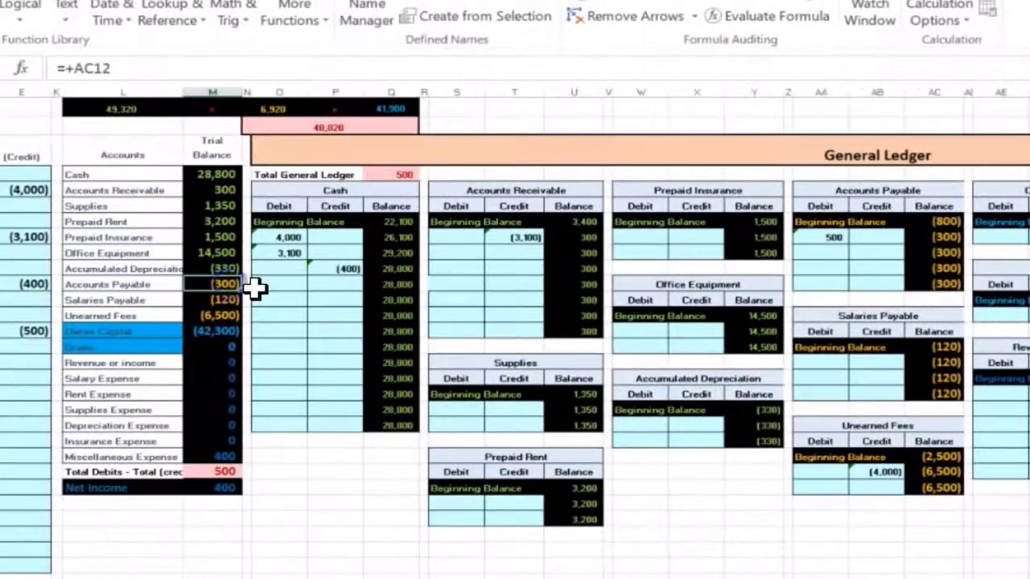
Post the 5/13 credit to the Cash ledger account by entering =E15 in credit cell P12
{"action": "left_click", "coordinate": [268, 312]}
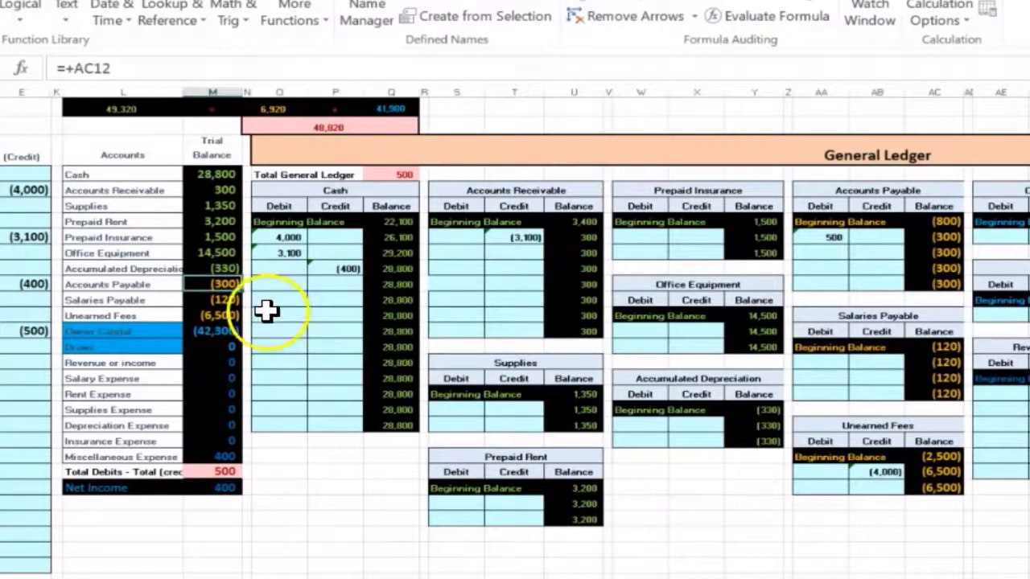
{"action": "left_click", "coordinate": [221, 190]}
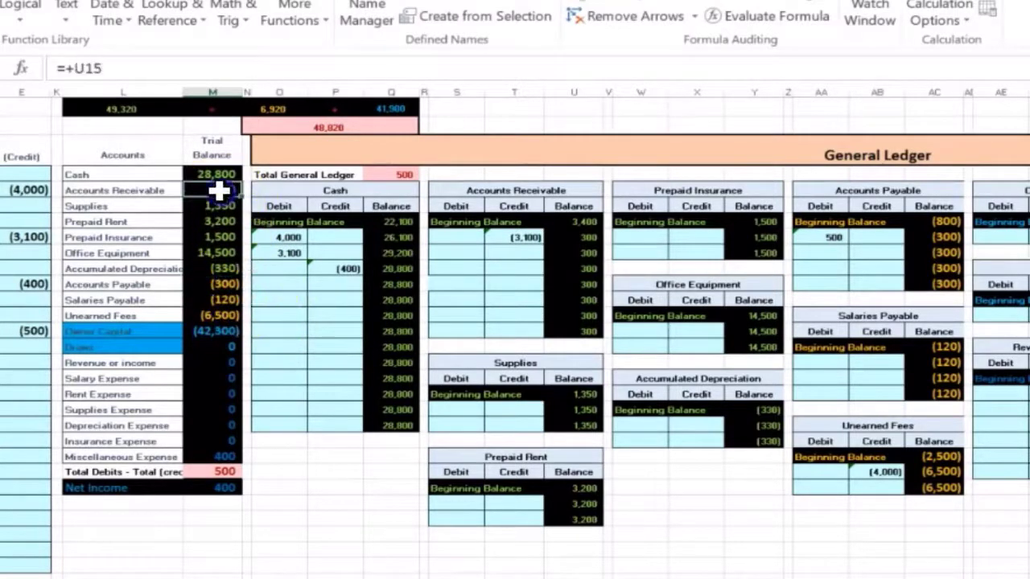
{"action": "left_click", "coordinate": [224, 279]}
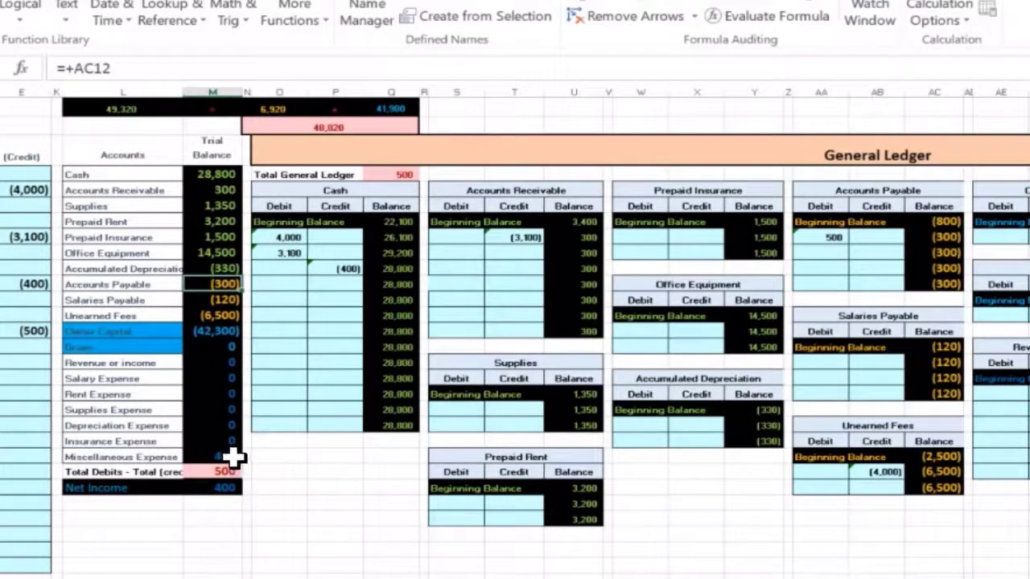
{"action": "left_click", "coordinate": [300, 191]}
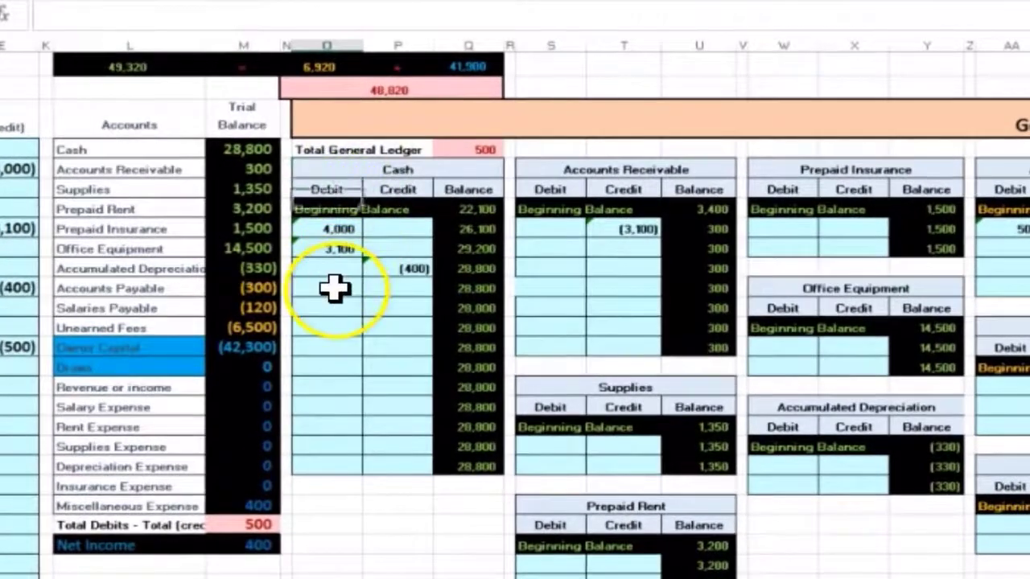
{"action": "left_click", "coordinate": [335, 288]}
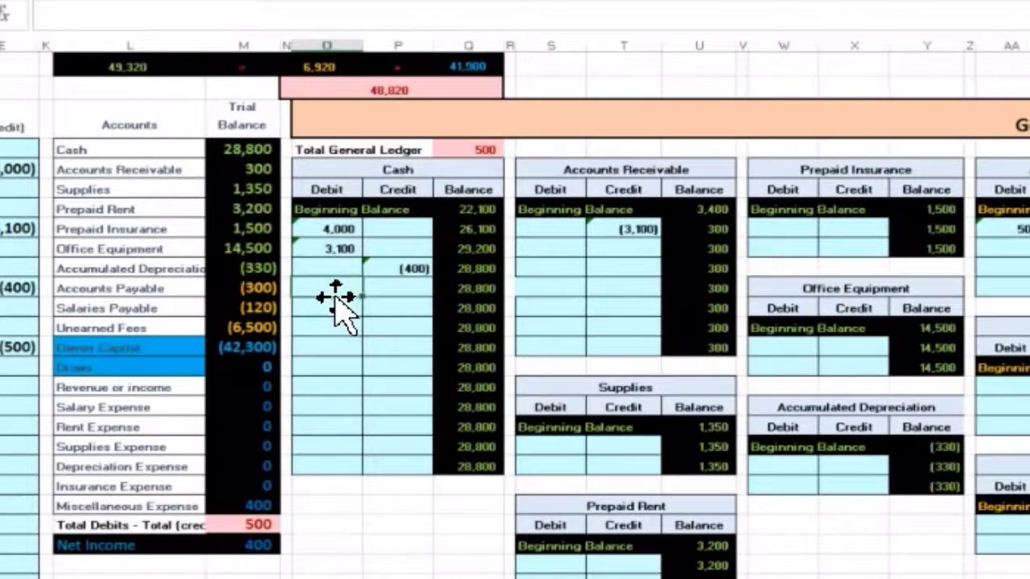
{"action": "left_click", "coordinate": [402, 283]}
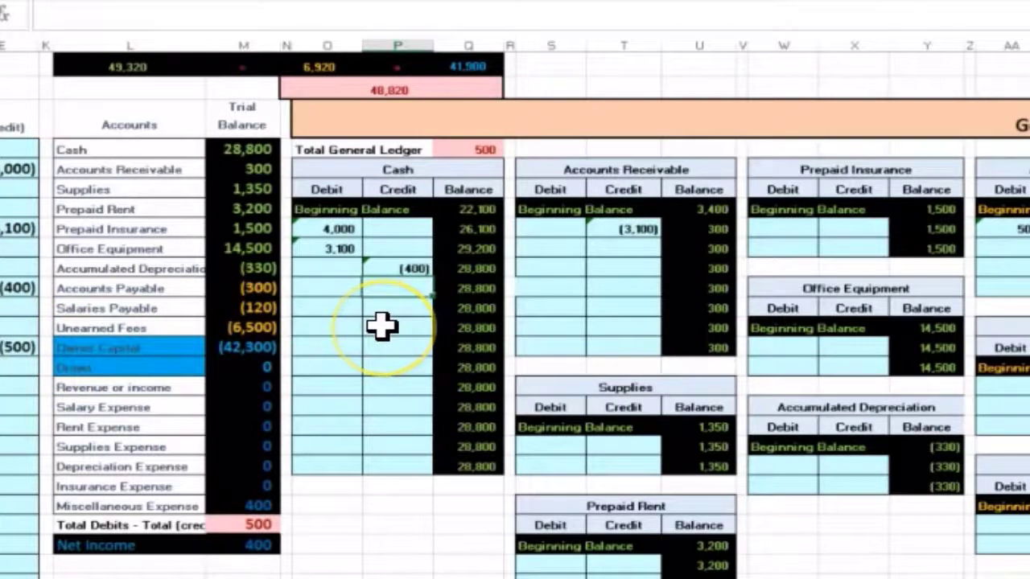
{"action": "type", "text": "="}
{"action": "scroll", "coordinate": [403, 324], "scroll_direction": "left", "scroll_amount": 5}
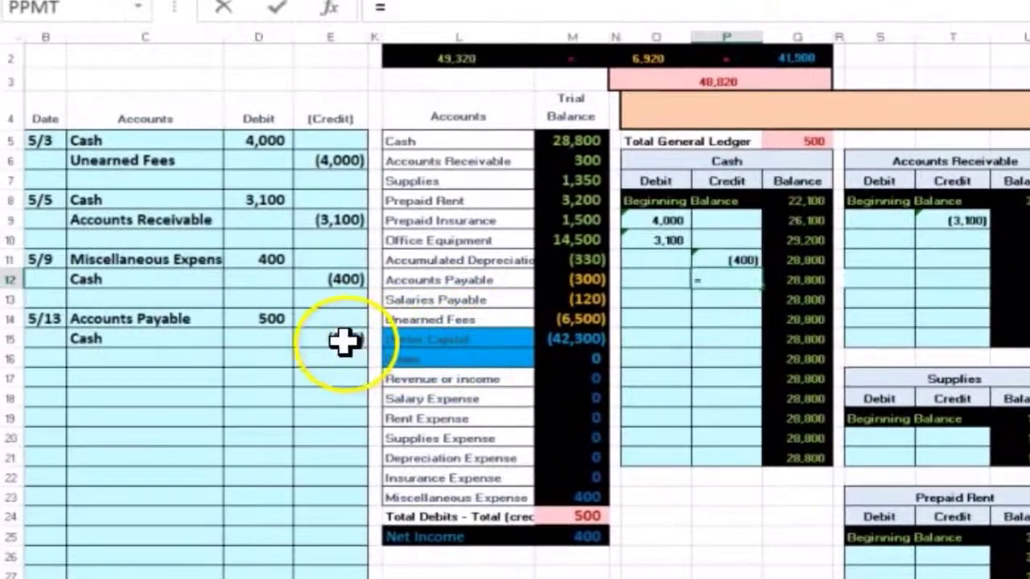
{"action": "left_click", "coordinate": [345, 339]}
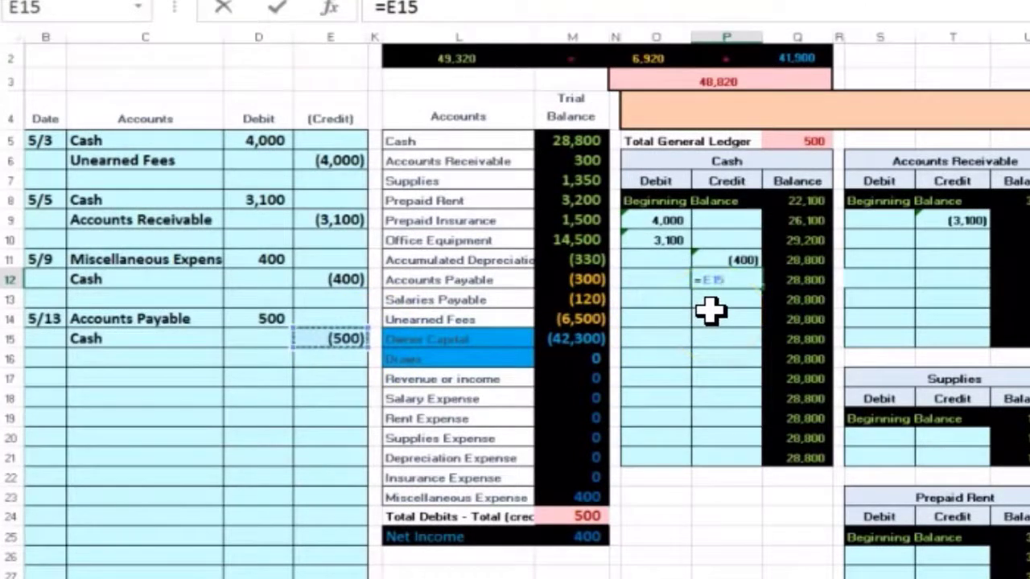
{"action": "key", "text": "Return"}
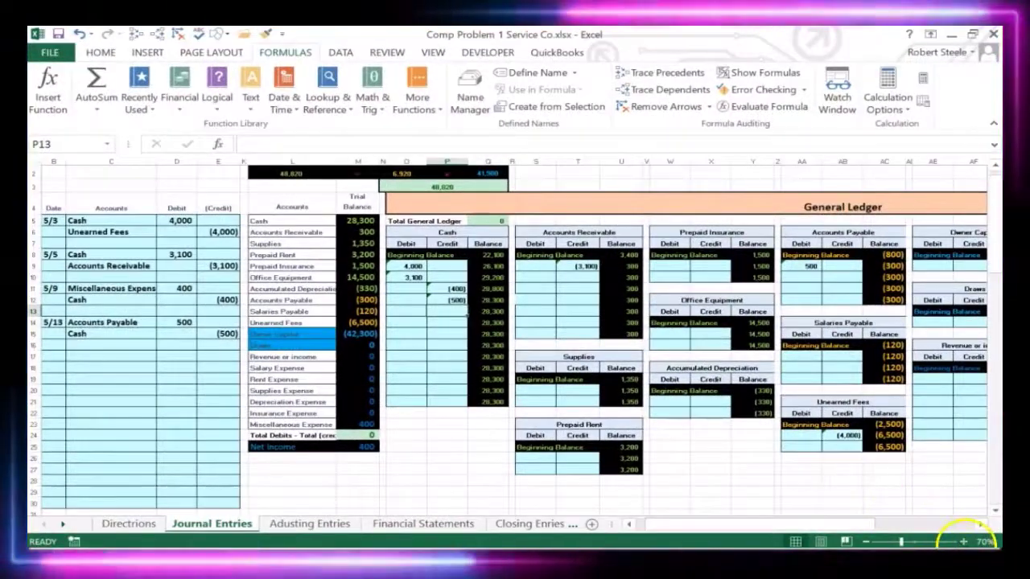
Enter 5/15 as the date of the next journal entry in cell B17
{"action": "left_click", "coordinate": [963, 541]}
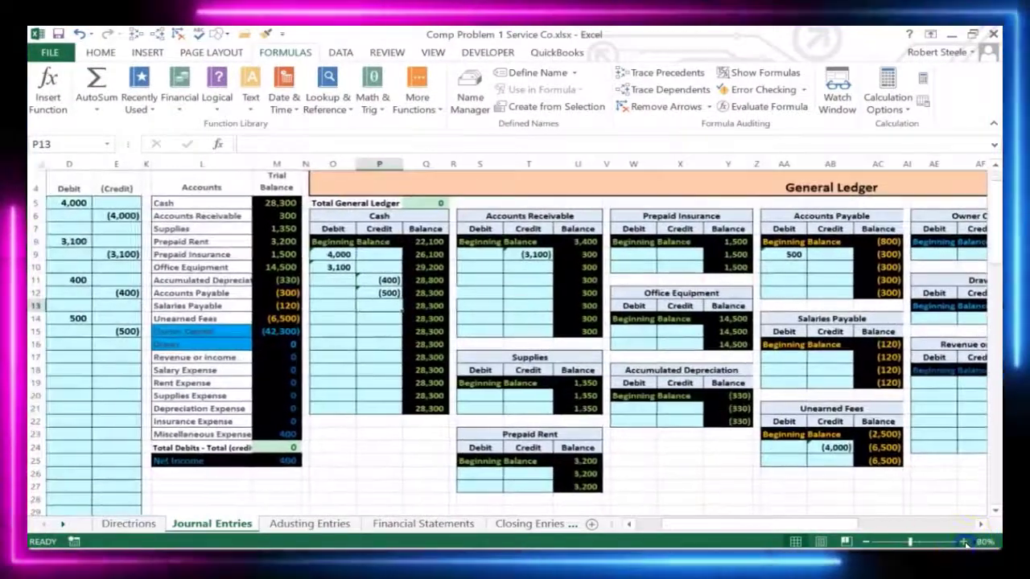
{"action": "left_click", "coordinate": [963, 541]}
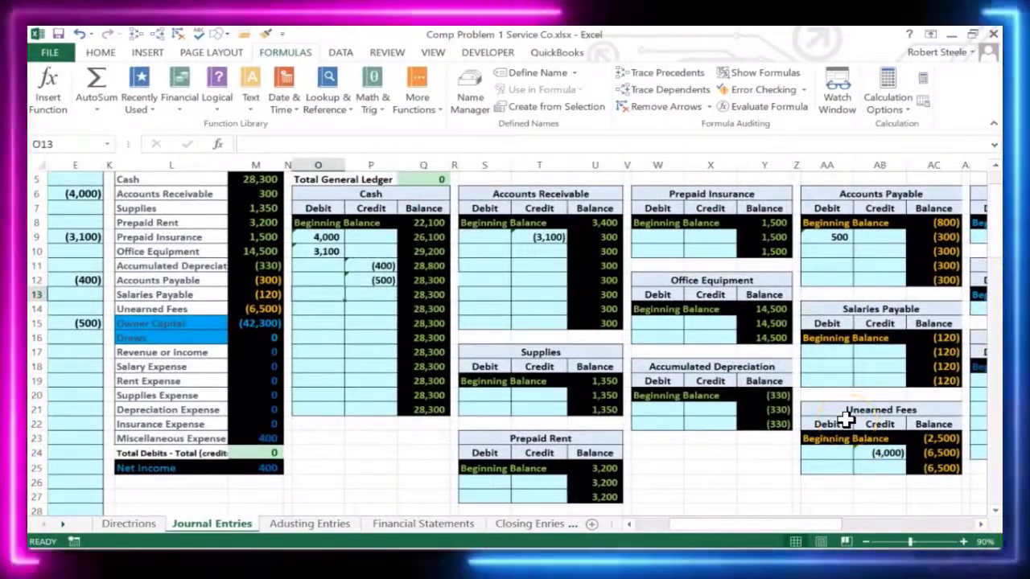
{"action": "key", "text": "Home"}
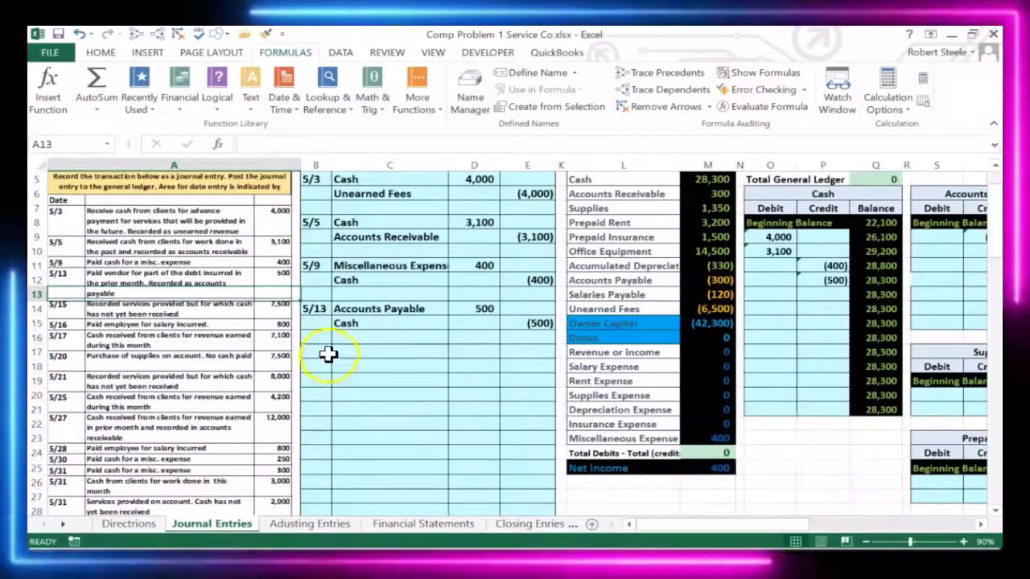
{"action": "left_click", "coordinate": [319, 351]}
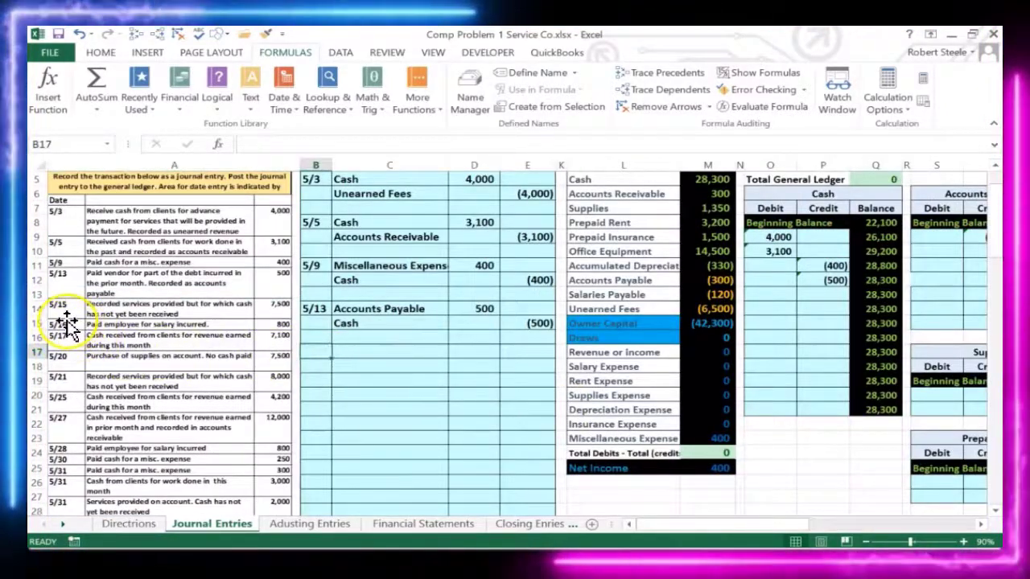
{"action": "type", "text": "5/15"}
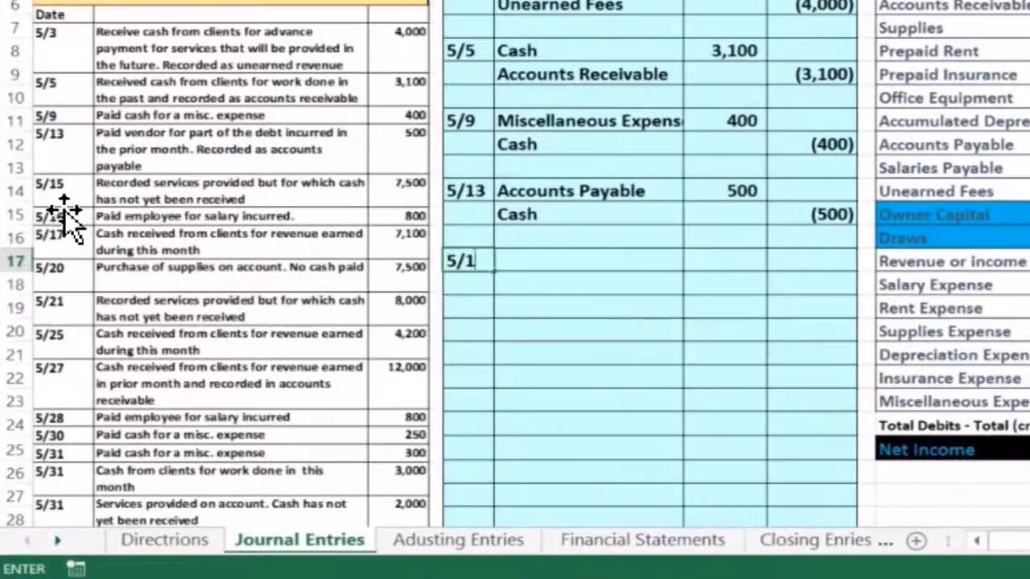
{"action": "key", "text": "Return"}
{"action": "key", "text": "Up"}
{"action": "key", "text": "Right"}
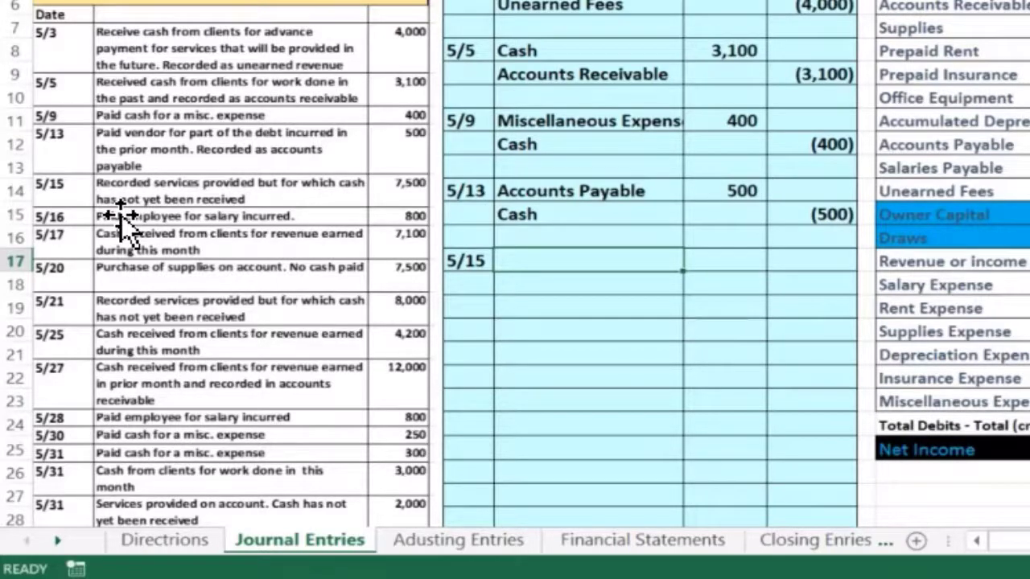
Copy the Accounts Receivable name from trial balance cell L6 into C17 as values only, as the 5/15 debit account
{"action": "scroll", "coordinate": [121, 214], "scroll_direction": "up", "scroll_amount": 1}
{"action": "scroll", "coordinate": [121, 215], "scroll_direction": "down", "scroll_amount": 1}
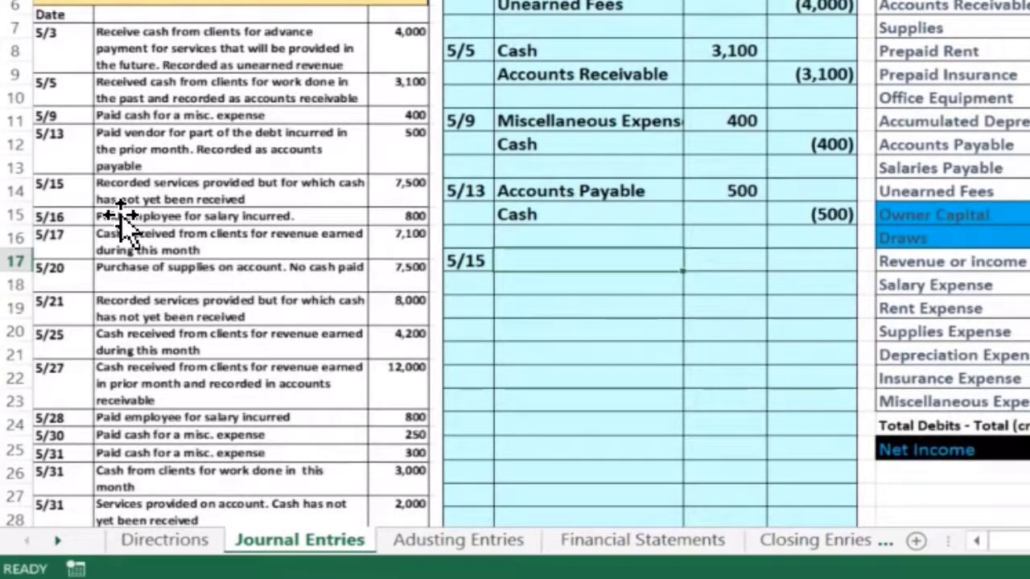
{"action": "left_click", "coordinate": [742, 266]}
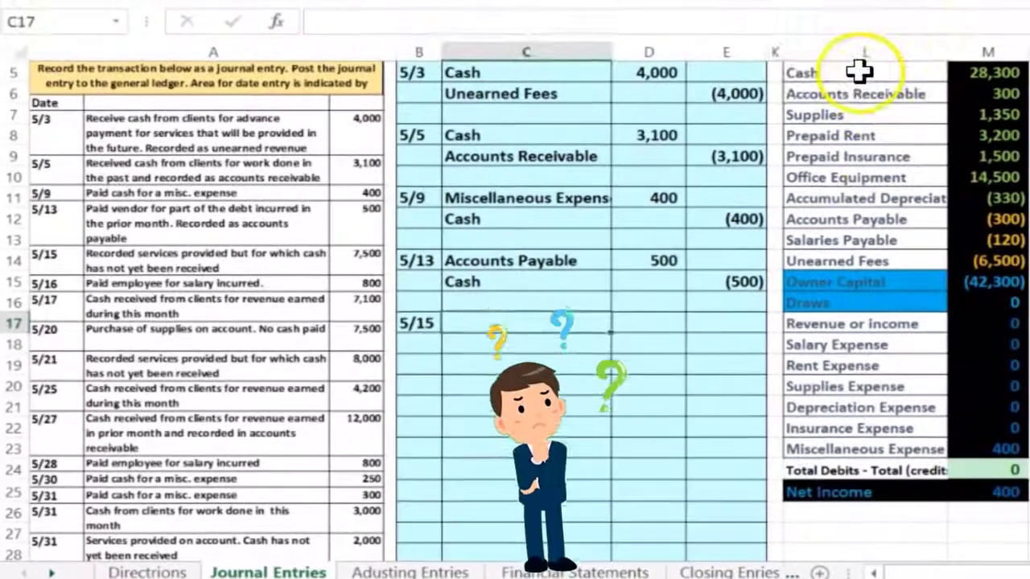
{"action": "left_click", "coordinate": [929, 69]}
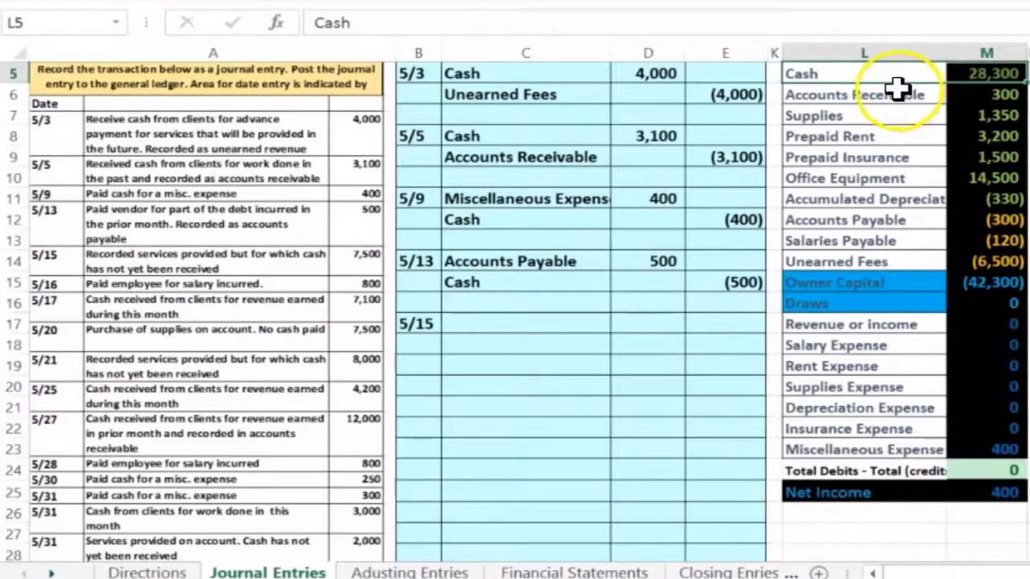
{"action": "left_click_drag", "start_coordinate": [929, 96], "coordinate": [942, 97]}
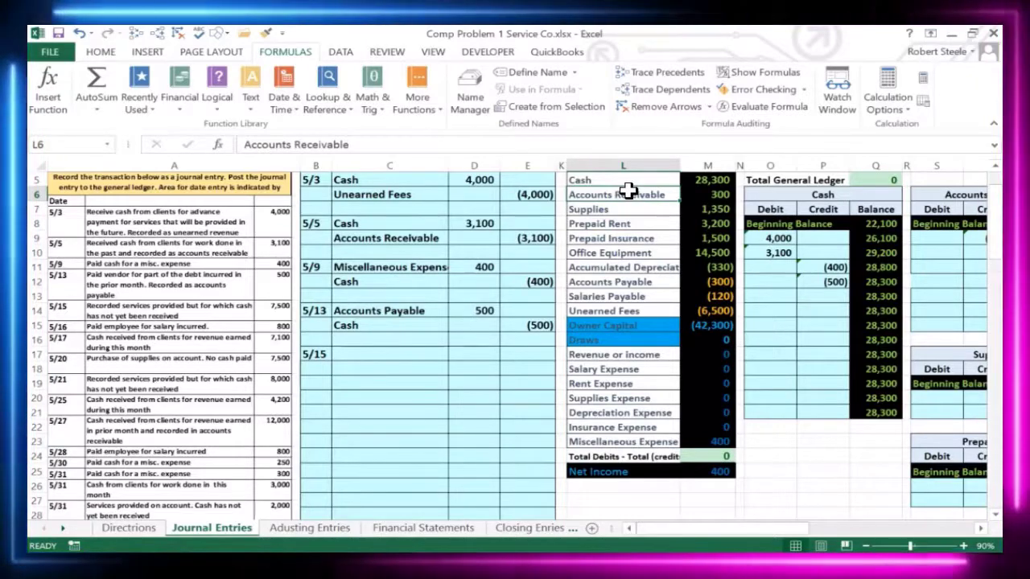
{"action": "right_click", "coordinate": [627, 192]}
{"action": "left_click", "coordinate": [648, 223]}
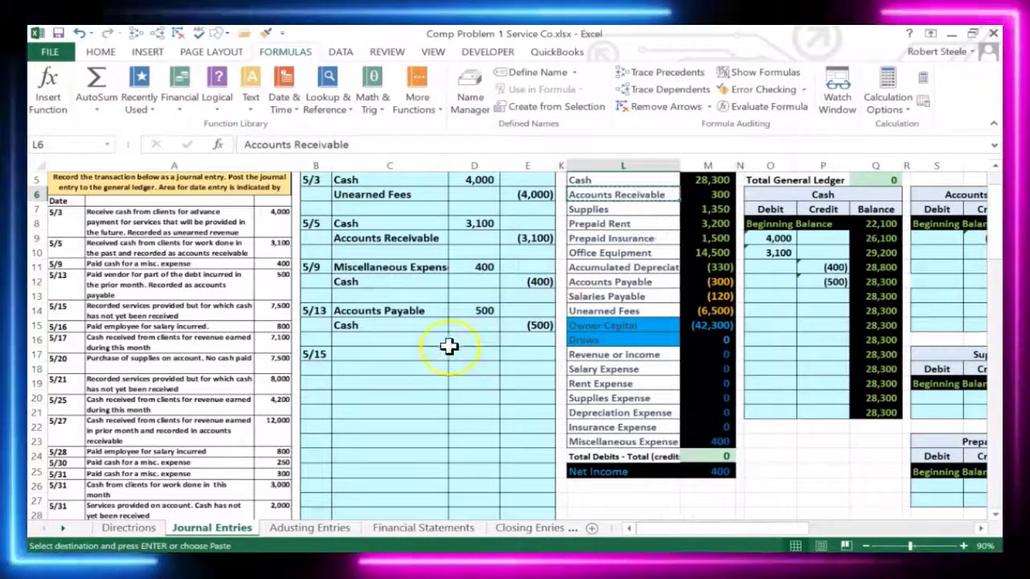
{"action": "left_click", "coordinate": [352, 357]}
{"action": "right_click", "coordinate": [354, 362]}
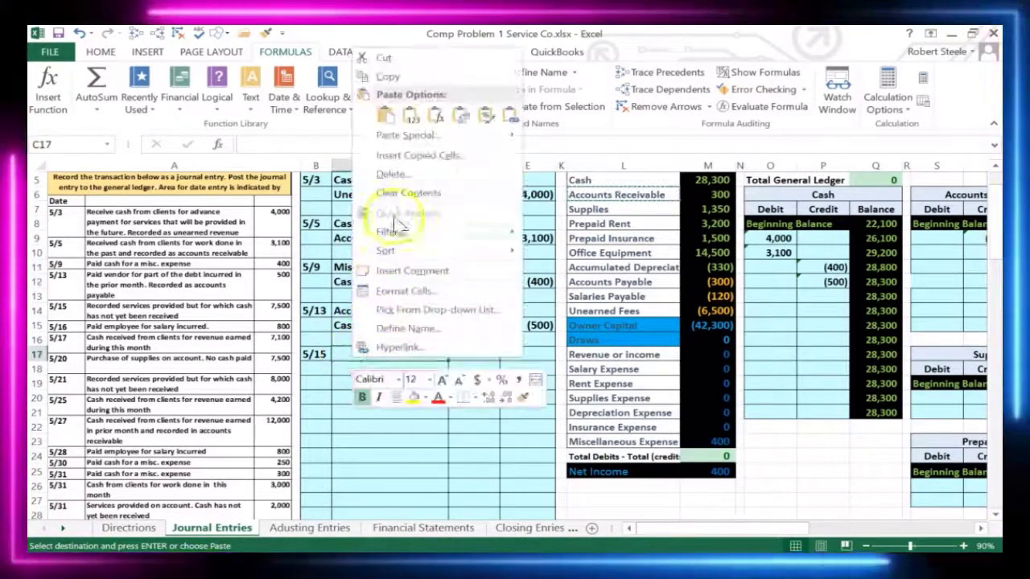
{"action": "left_click", "coordinate": [409, 117]}
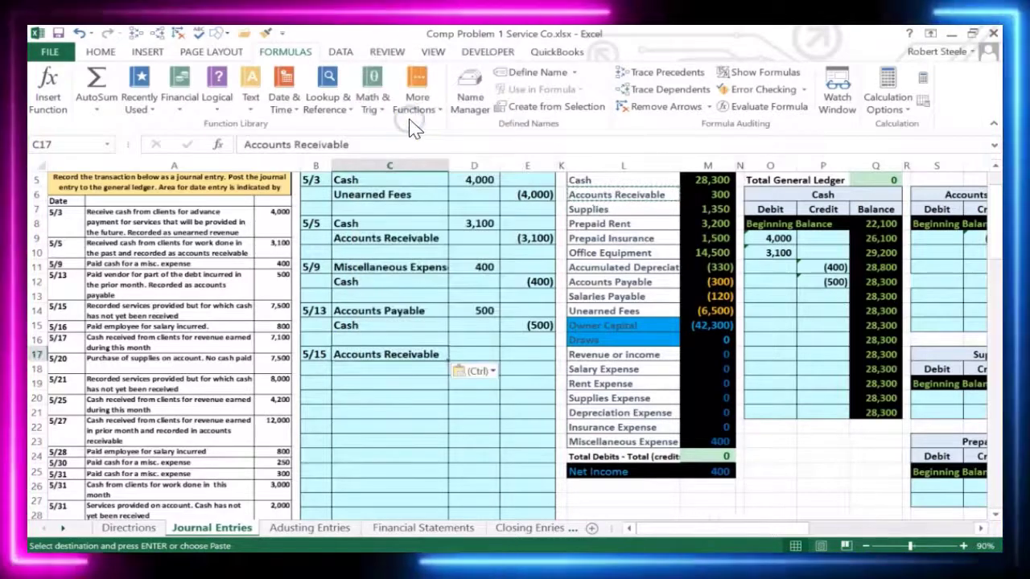
Enter 7,500 as the 5/15 debit amount in D17 and -7500 as the credit amount in E18
{"action": "left_click", "coordinate": [469, 351]}
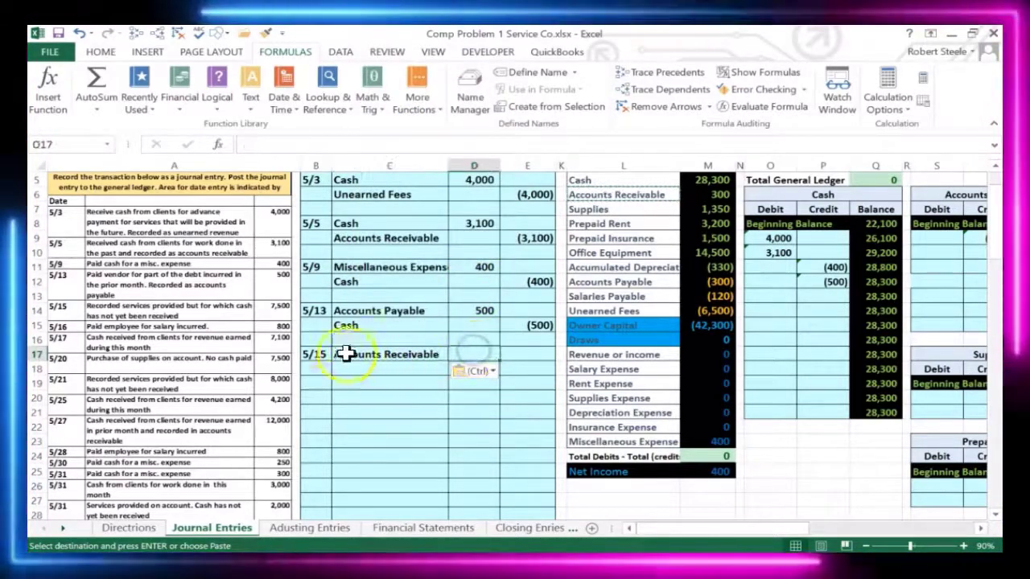
{"action": "type", "text": "7"}
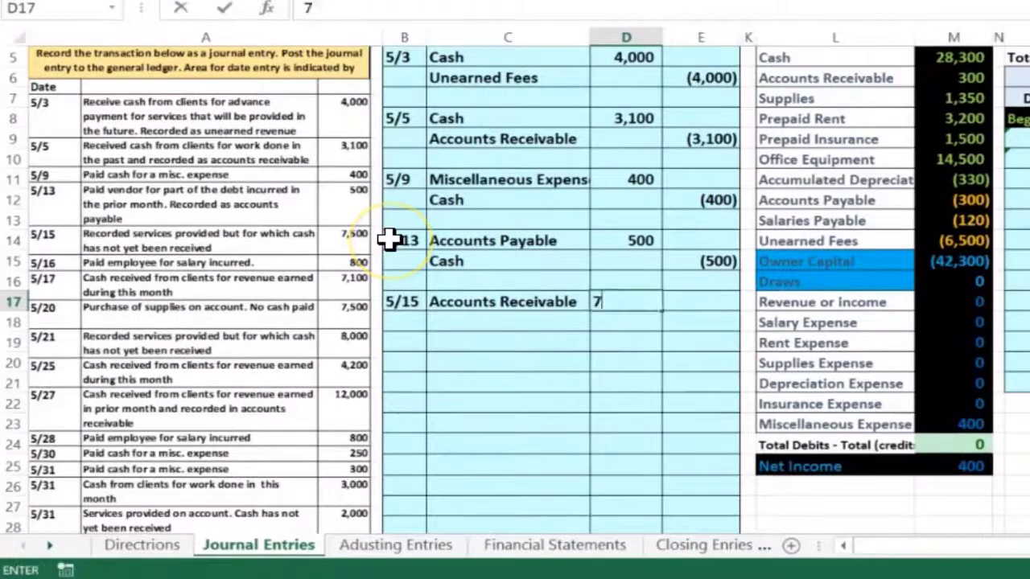
{"action": "type", "text": ",500"}
{"action": "key", "text": "Return"}
{"action": "key", "text": "Right"}
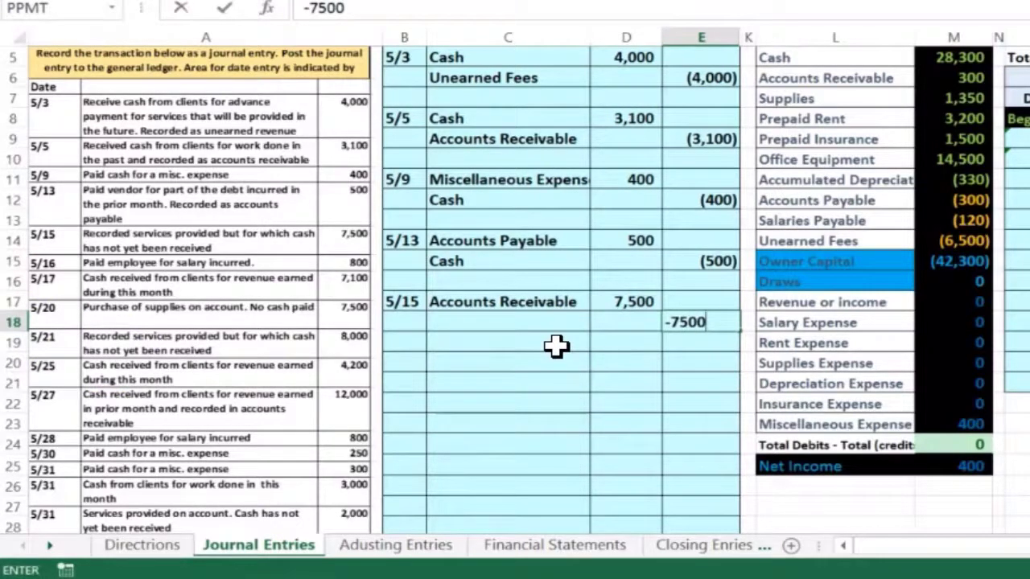
{"action": "key", "text": "Return"}
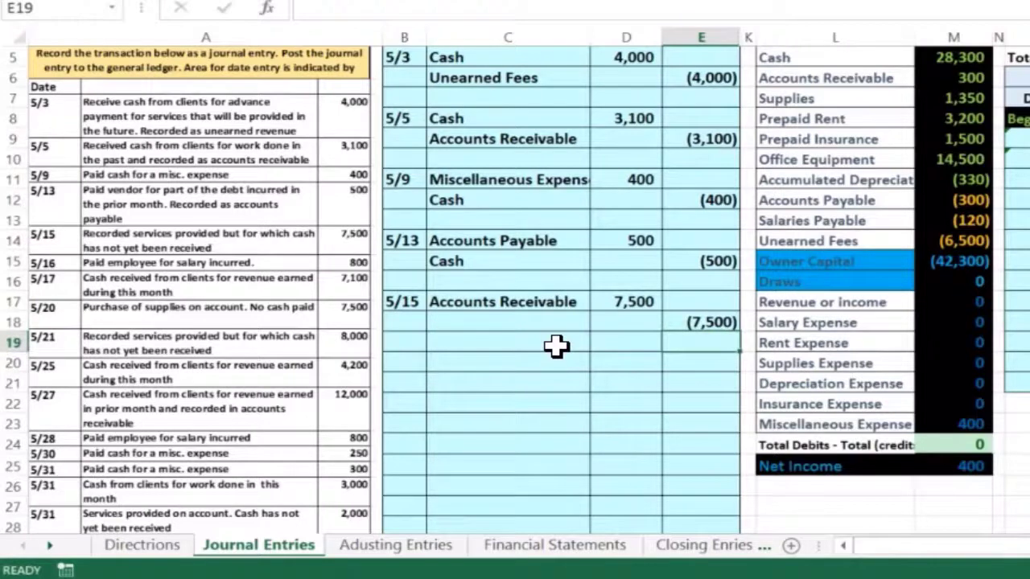
Copy the Revenue or income name from trial balance cell L17 into C18 as values only, as the 5/15 credit account
{"action": "left_click", "coordinate": [550, 322]}
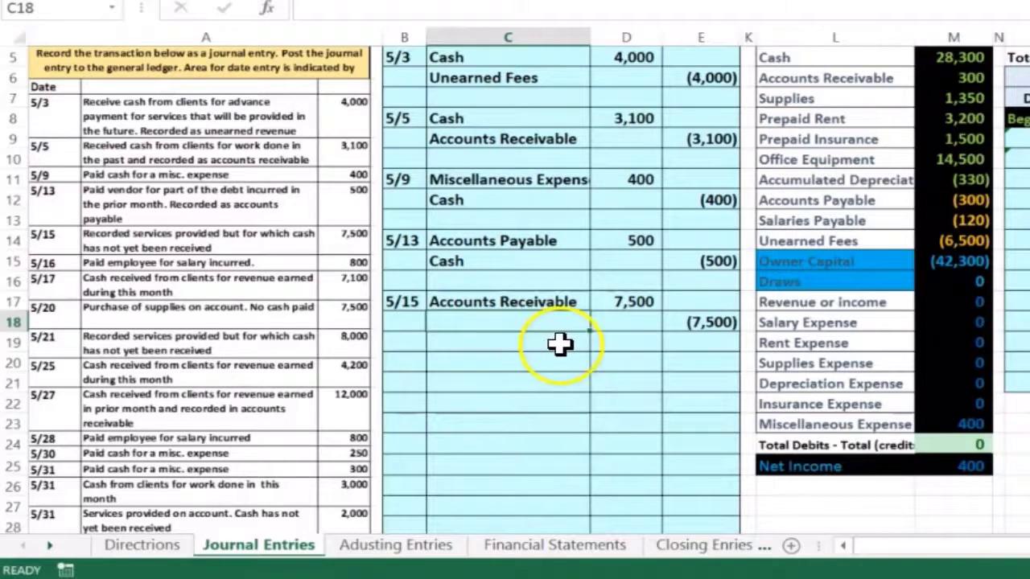
{"action": "left_click", "coordinate": [883, 297]}
{"action": "left_click_drag", "start_coordinate": [883, 297], "coordinate": [920, 296]}
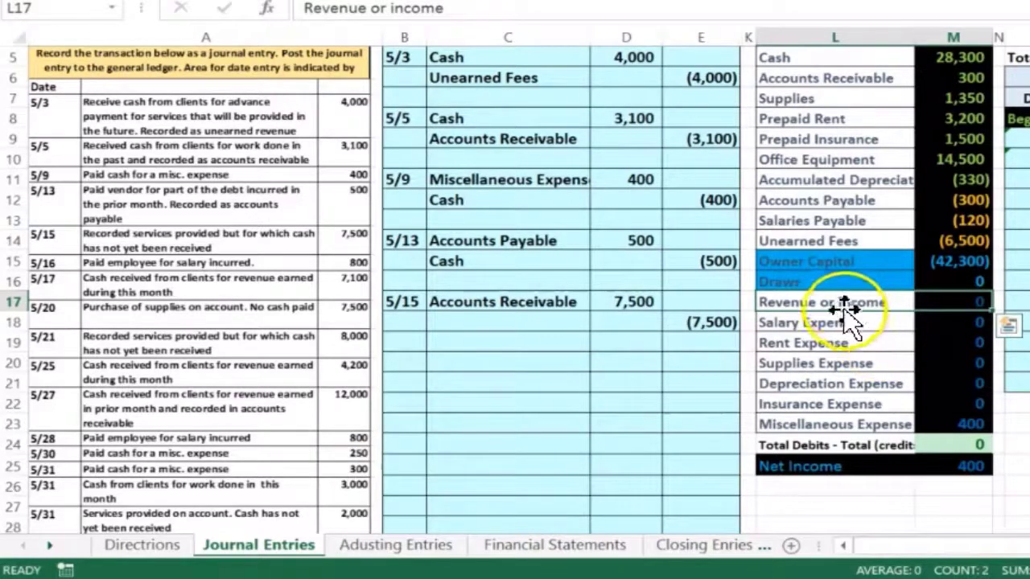
{"action": "left_click", "coordinate": [784, 300]}
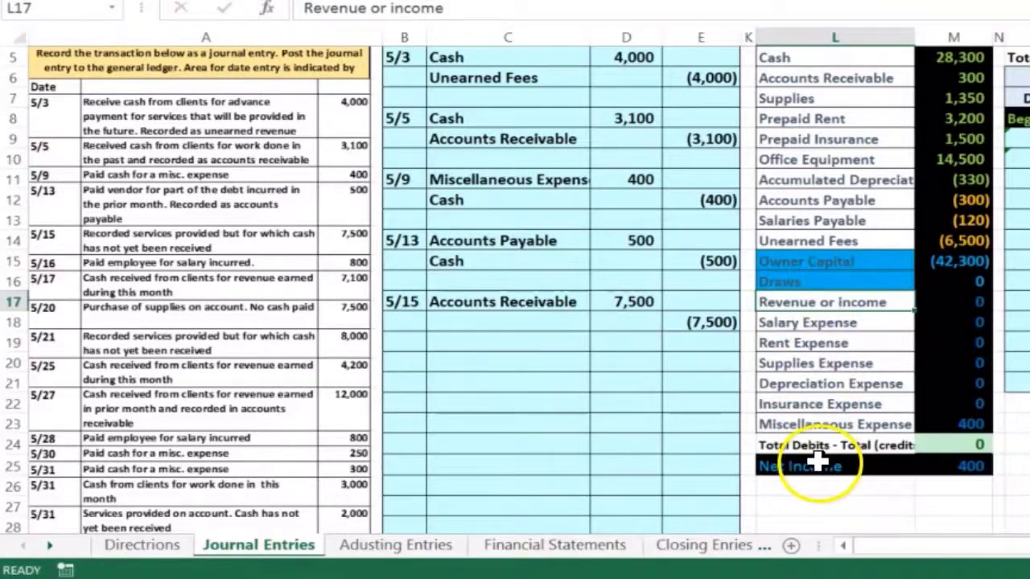
{"action": "right_click", "coordinate": [814, 300]}
{"action": "key", "text": "ctrl+c"}
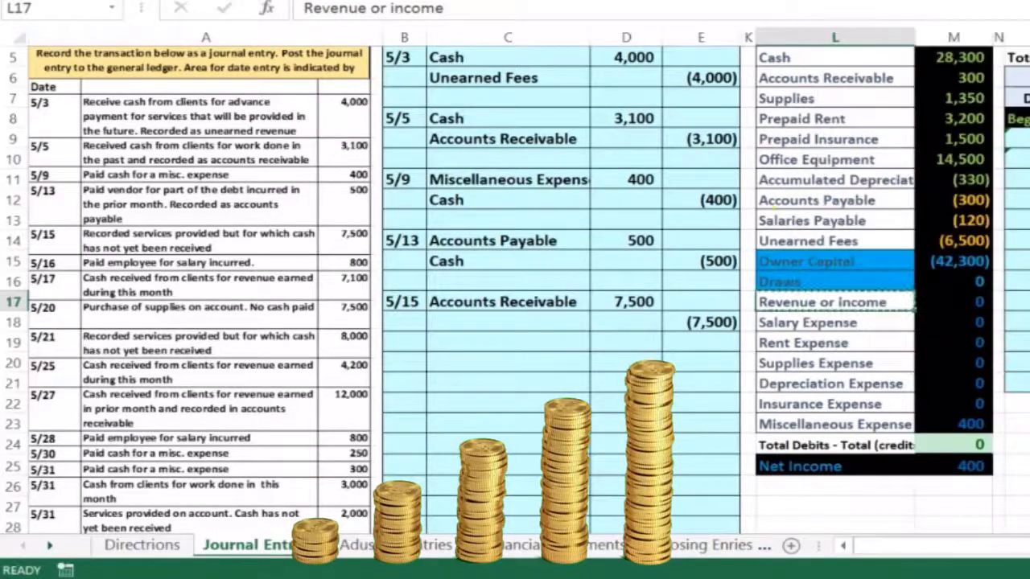
{"action": "left_click", "coordinate": [519, 318]}
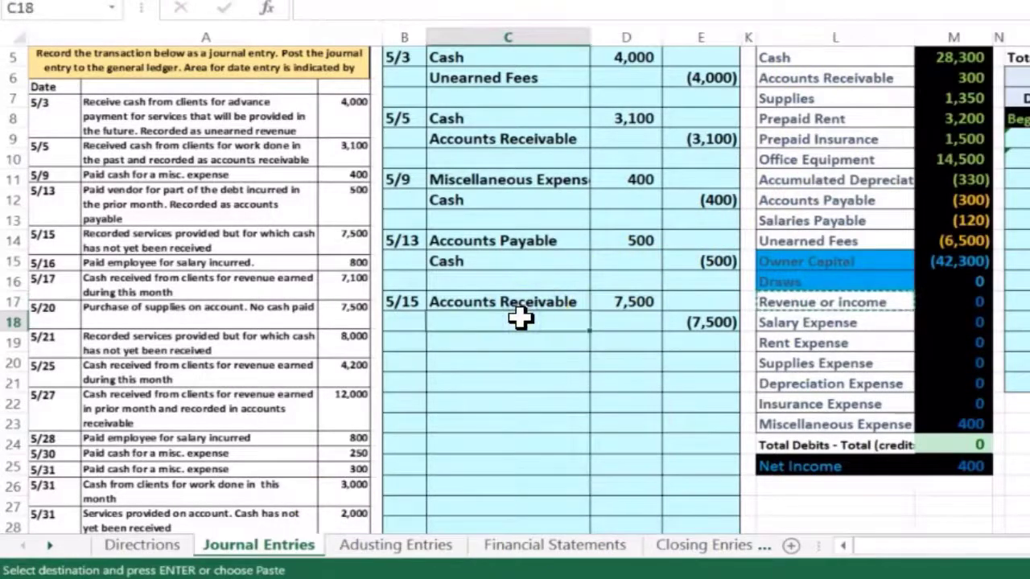
{"action": "right_click", "coordinate": [519, 318]}
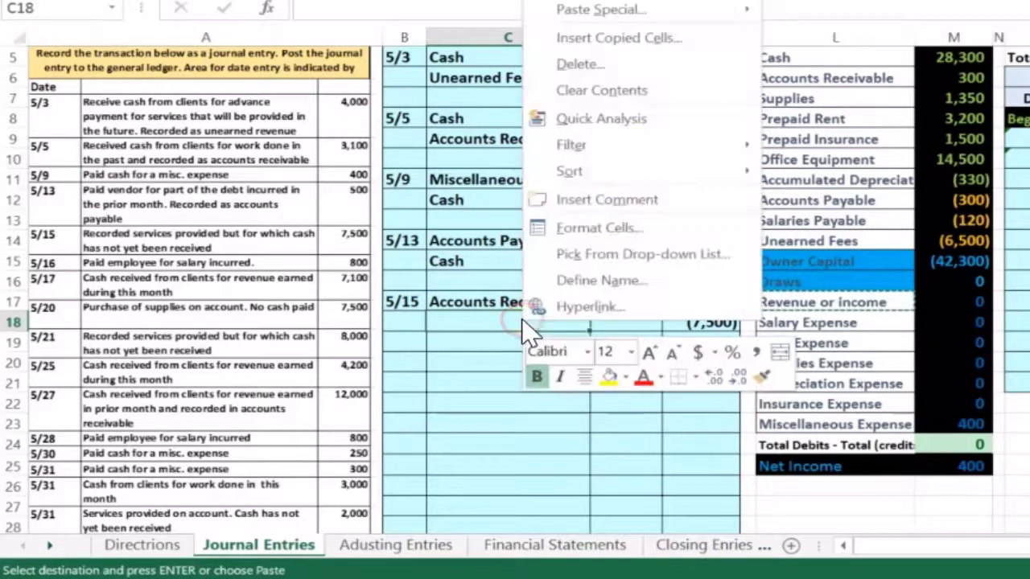
{"action": "left_click", "coordinate": [608, 11]}
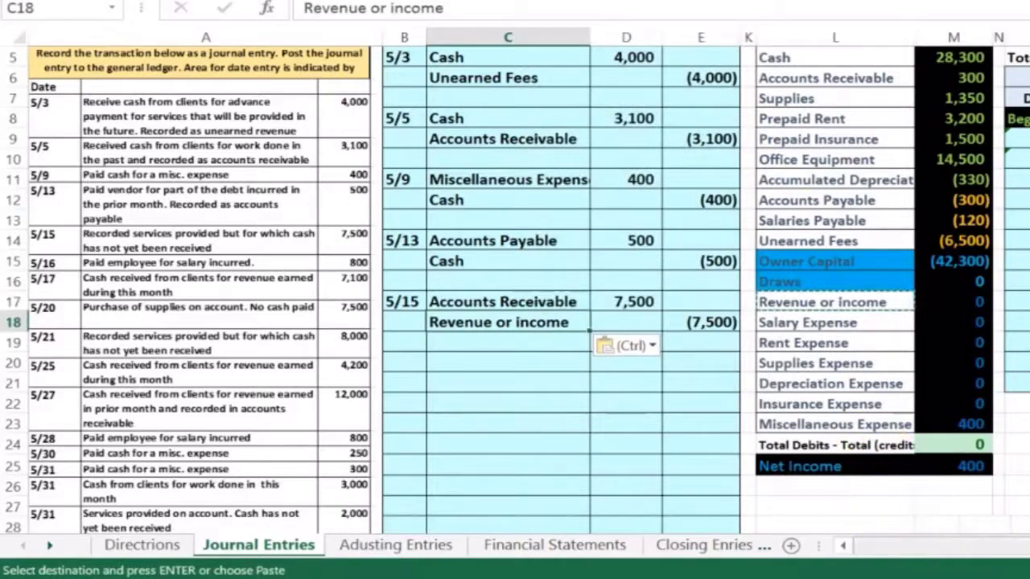
Post the 5/15 debit to the Accounts Receivable ledger by linking debit cell S10 to journal cell D17
{"action": "scroll", "coordinate": [528, 289], "scroll_direction": "right", "scroll_amount": 3}
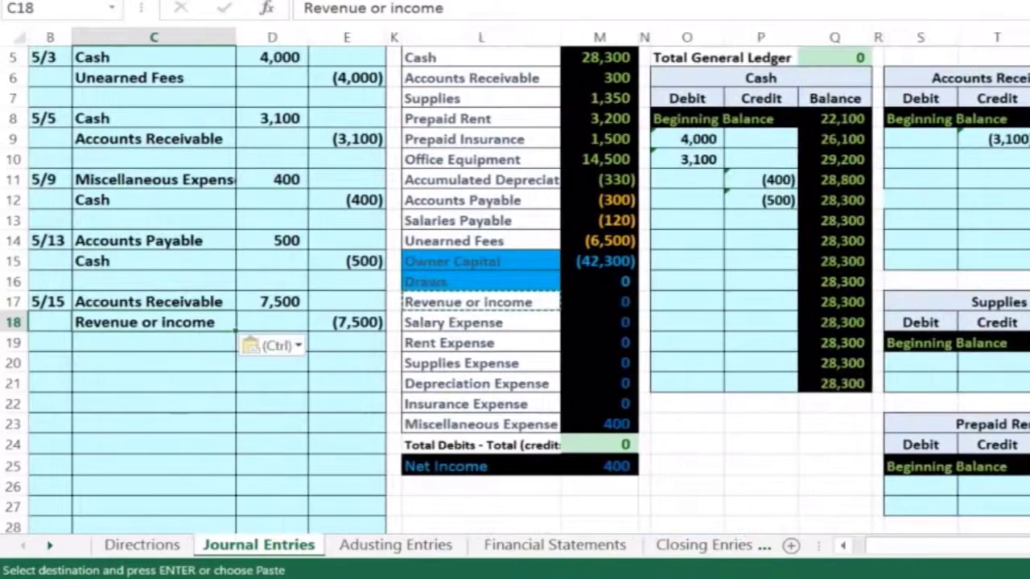
{"action": "scroll", "coordinate": [515, 282], "scroll_direction": "down", "scroll_amount": 1, "text": "ctrl"}
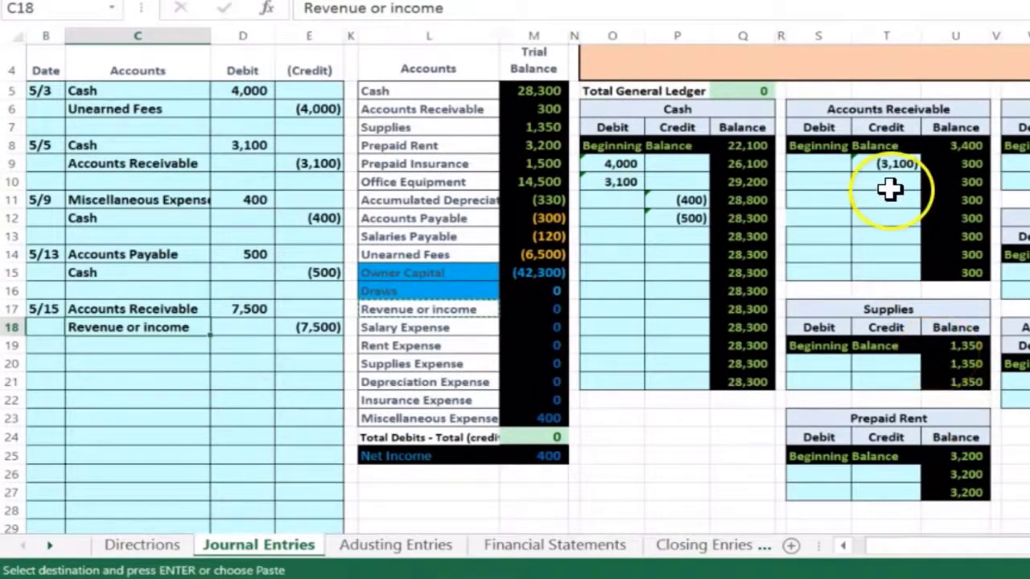
{"action": "left_click", "coordinate": [820, 179]}
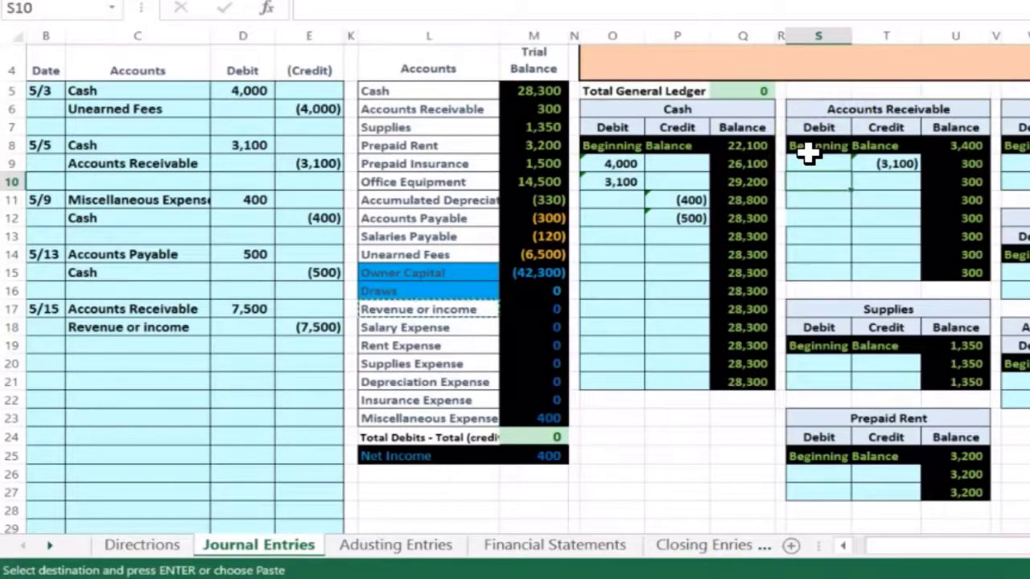
{"action": "type", "text": "="}
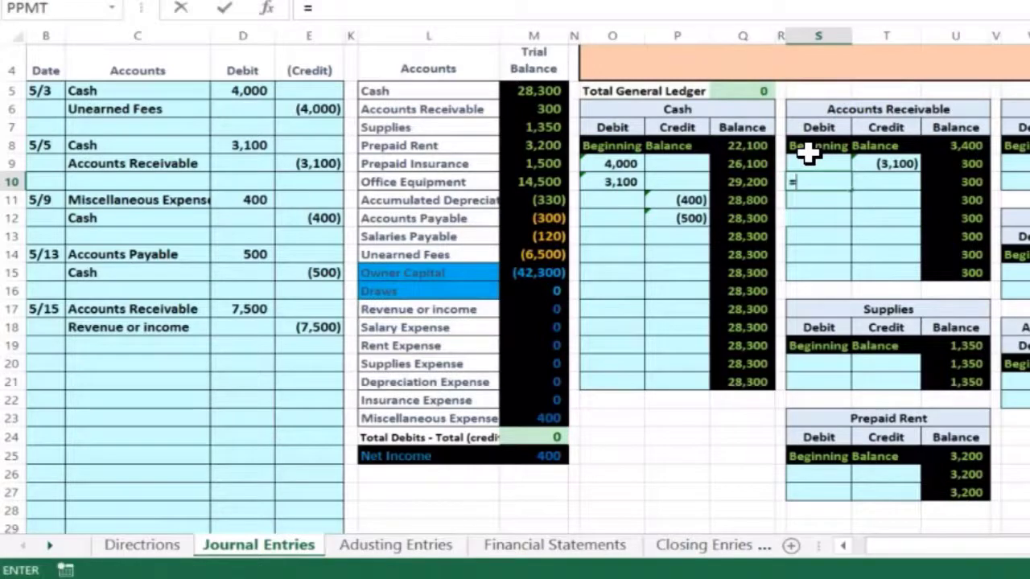
{"action": "left_click", "coordinate": [240, 305]}
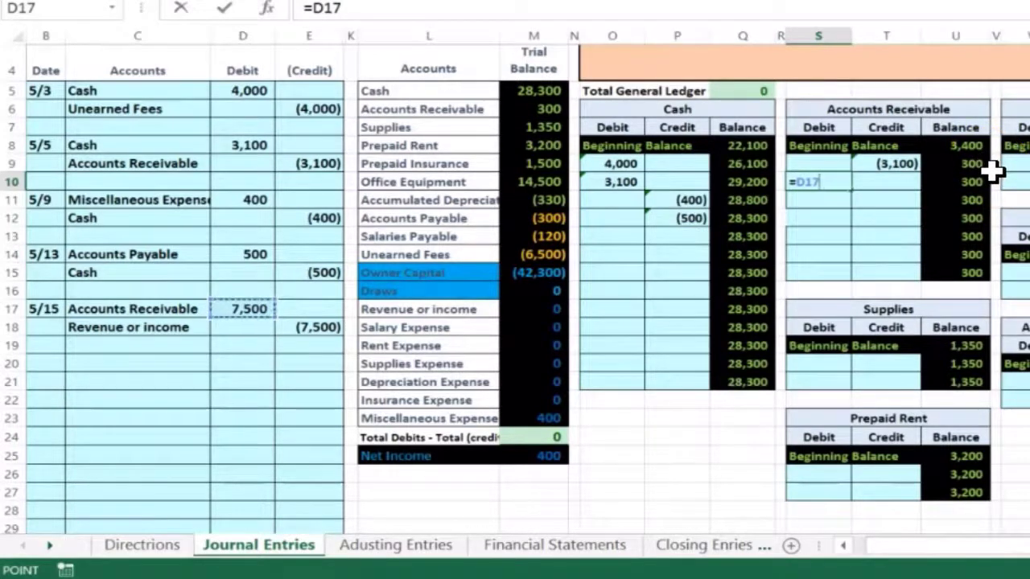
{"action": "key", "text": "Return"}
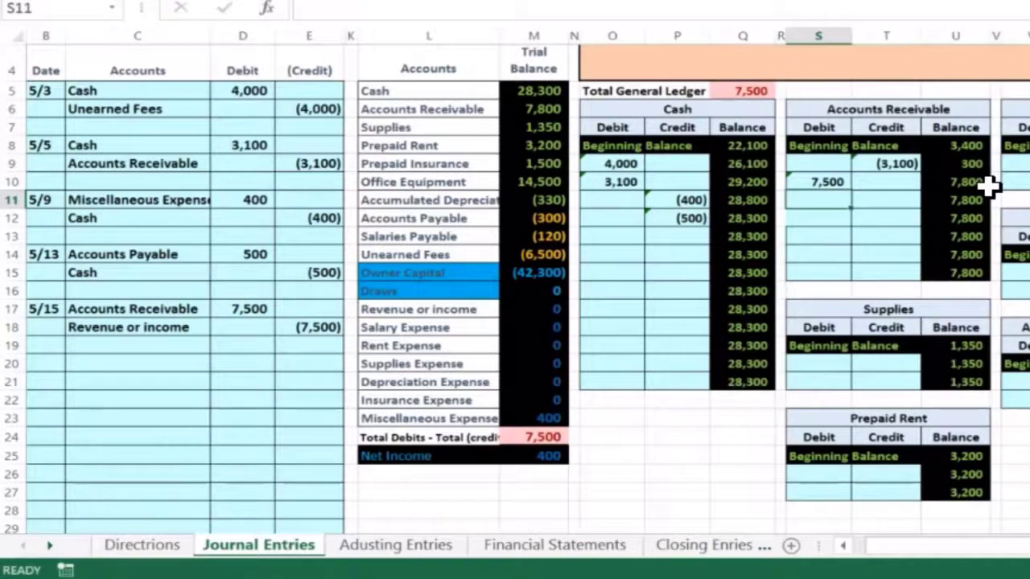
Post the 5/15 credit to the Revenue or income ledger by linking credit cell AF19 to journal cell E18
{"action": "left_click", "coordinate": [884, 195]}
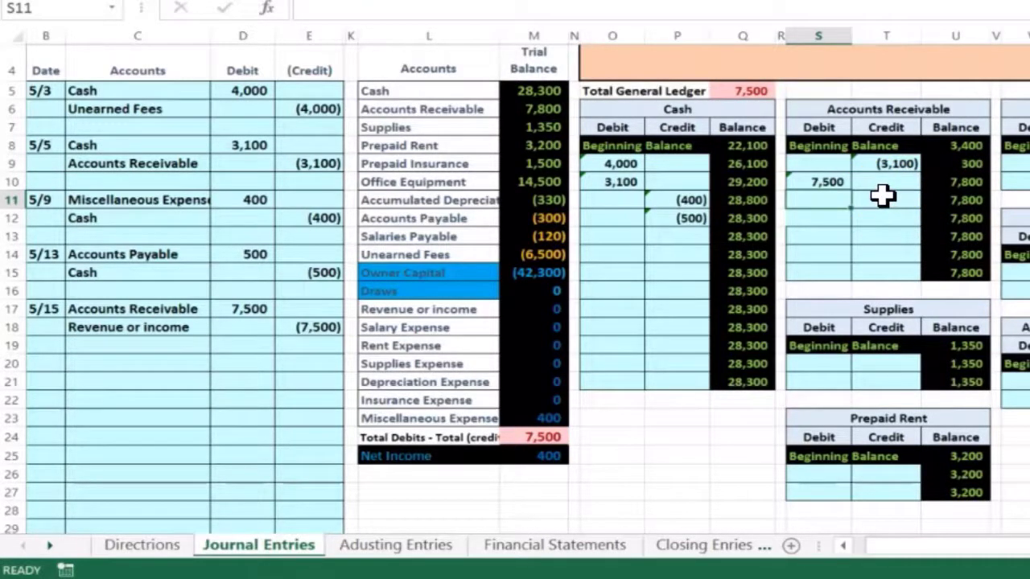
{"action": "key", "text": "Right"}
{"action": "key", "text": "Right"}
{"action": "key", "text": "Right"}
{"action": "key", "text": "Right"}
{"action": "key", "text": "Right"}
{"action": "key", "text": "Right"}
{"action": "key", "text": "Right"}
{"action": "key", "text": "Right"}
{"action": "key", "text": "Right"}
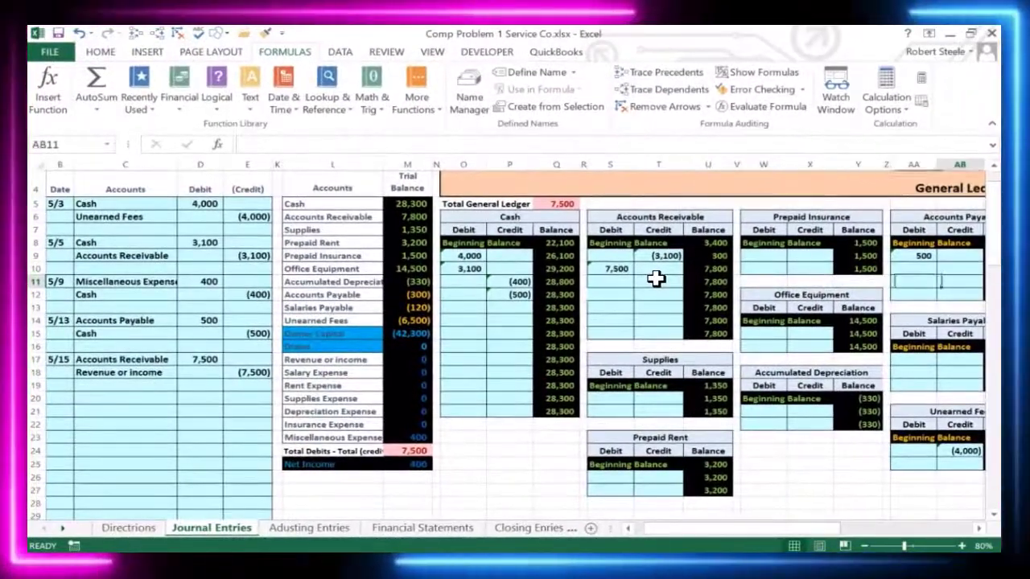
{"action": "key", "text": "Right"}
{"action": "key", "text": "Right"}
{"action": "key", "text": "Right"}
{"action": "key", "text": "Right"}
{"action": "key", "text": "Right"}
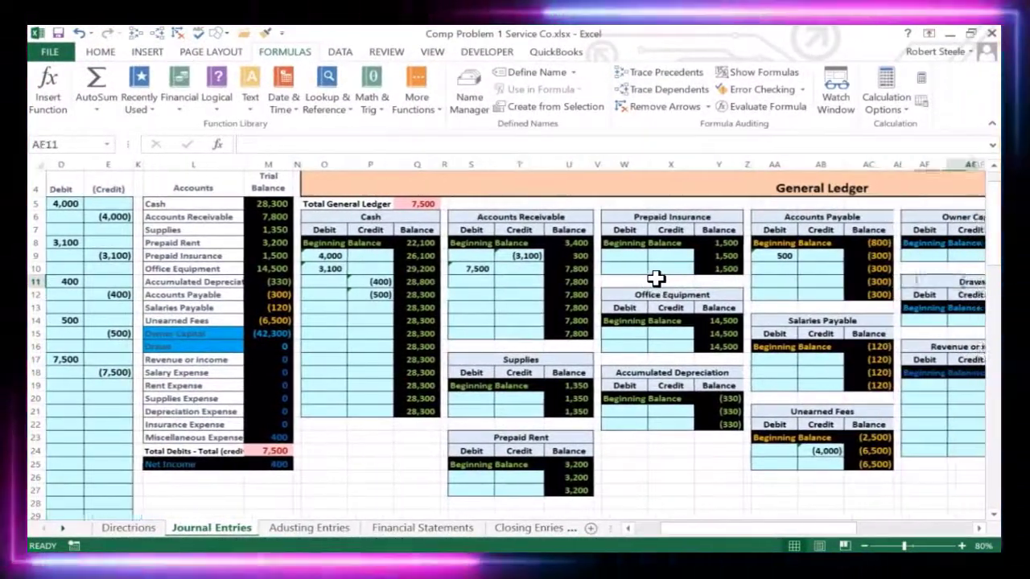
{"action": "key", "text": "Down"}
{"action": "key", "text": "Down"}
{"action": "key", "text": "Down"}
{"action": "key", "text": "Down"}
{"action": "key", "text": "Down"}
{"action": "key", "text": "Down"}
{"action": "key", "text": "Down"}
{"action": "key", "text": "Down"}
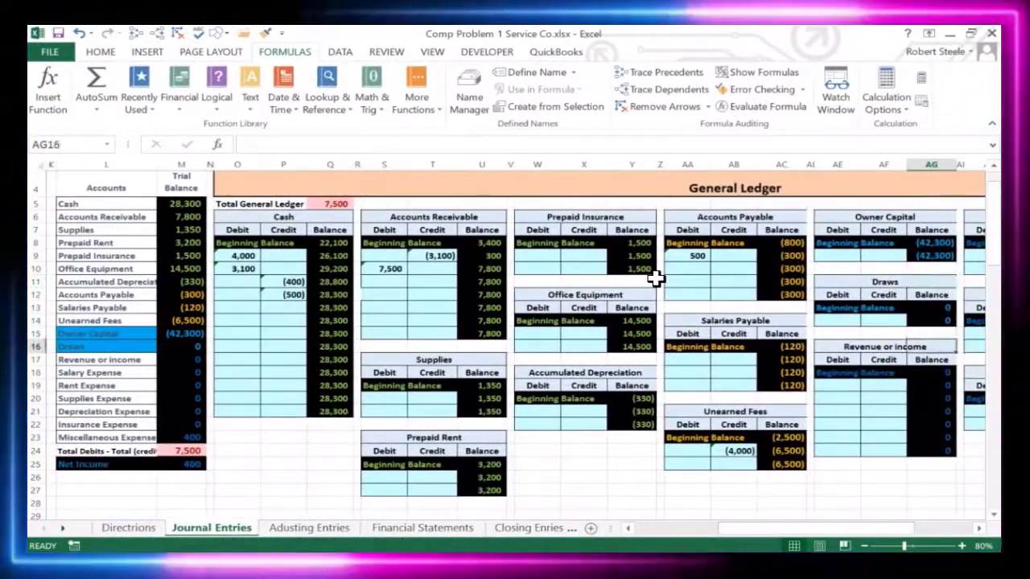
{"action": "key", "text": "Left"}
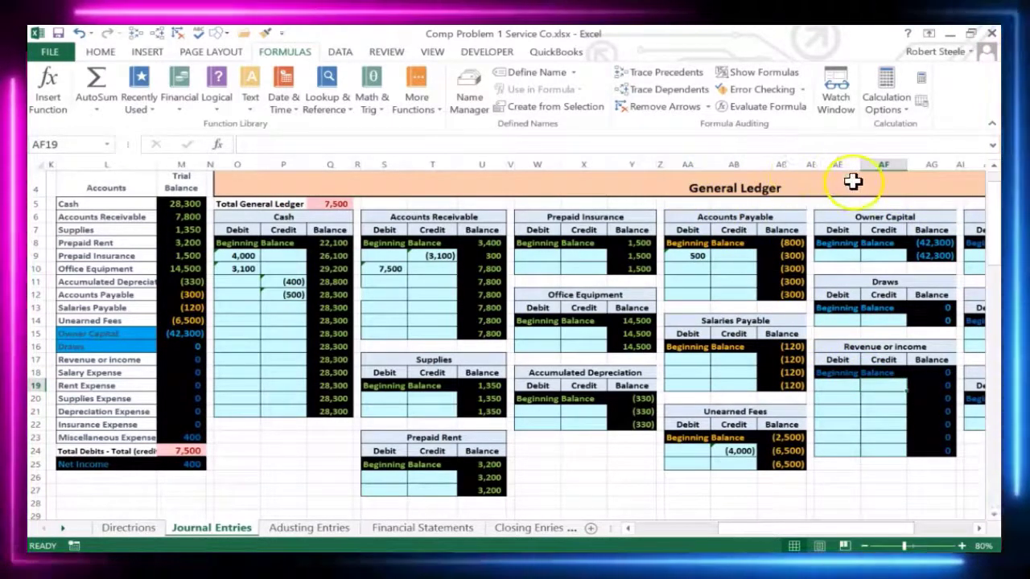
{"action": "type", "text": "="}
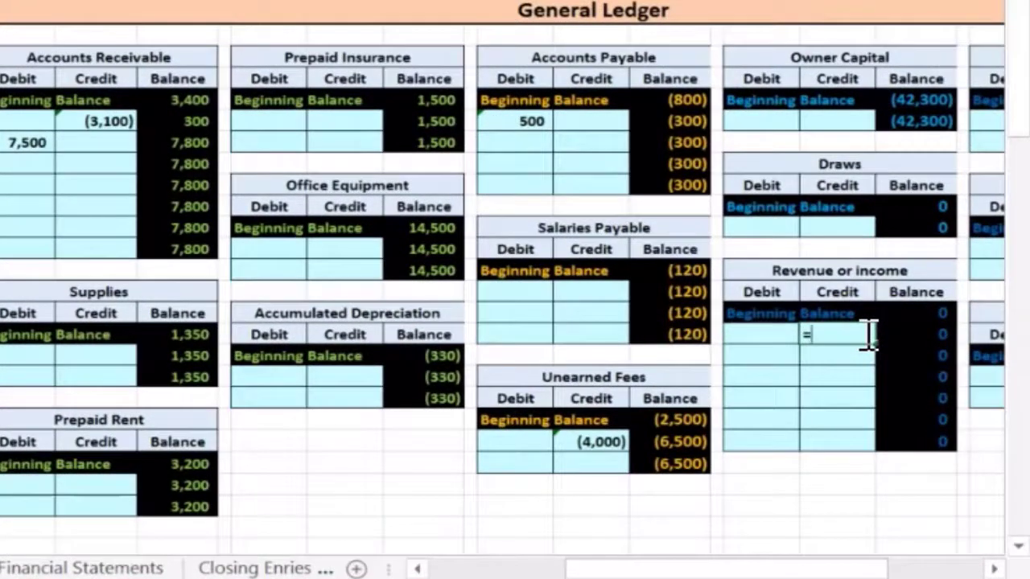
{"action": "key", "text": "Left"}
{"action": "key", "text": "Left"}
{"action": "key", "text": "Left"}
{"action": "key", "text": "Left"}
{"action": "key", "text": "Left"}
{"action": "key", "text": "Left"}
{"action": "key", "text": "Left"}
{"action": "key", "text": "Left"}
{"action": "key", "text": "Left"}
{"action": "key", "text": "Left"}
{"action": "key", "text": "Left"}
{"action": "key", "text": "Left"}
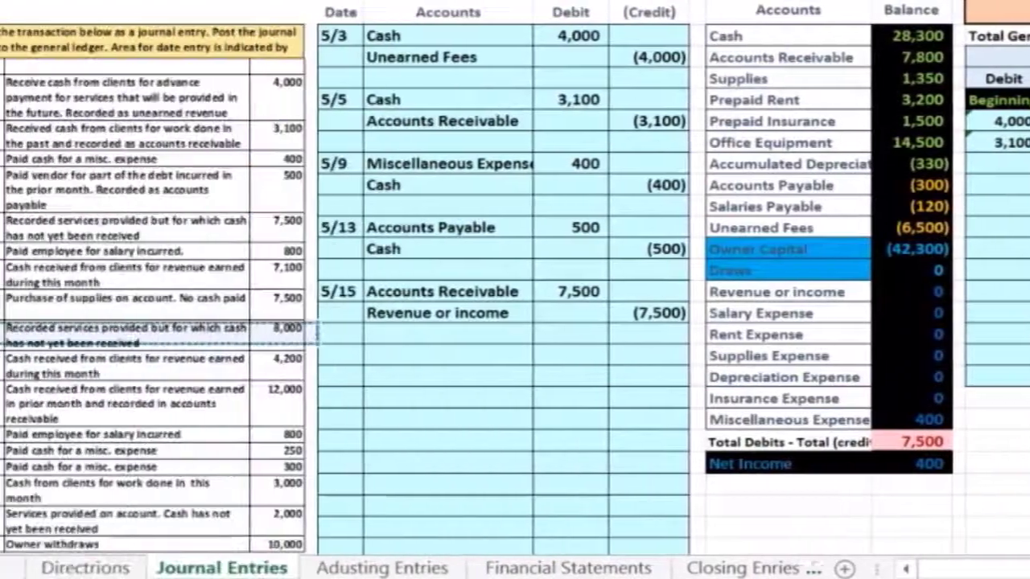
{"action": "key", "text": "Right"}
{"action": "key", "text": "Right"}
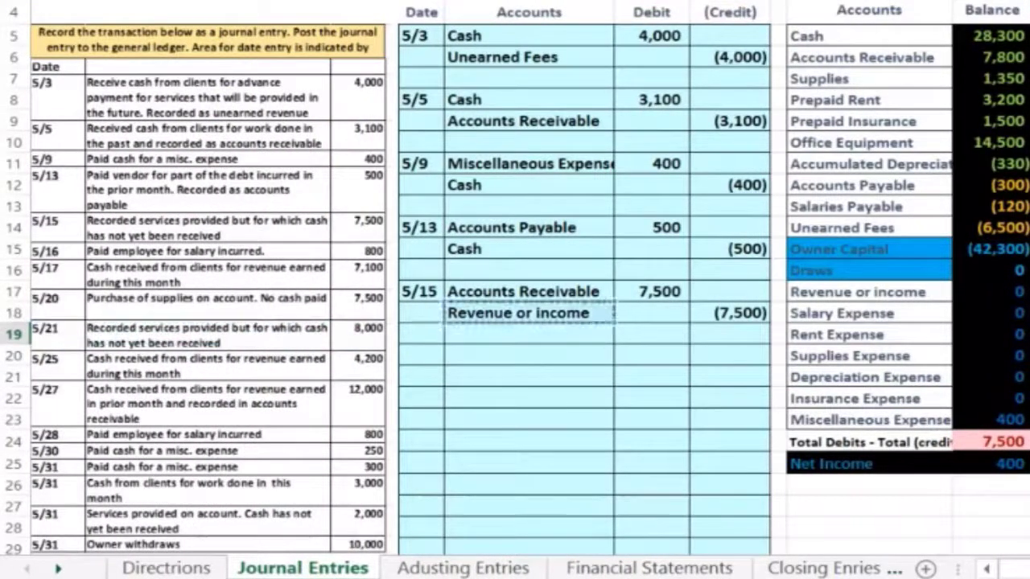
{"action": "key", "text": "Up"}
{"action": "key", "text": "Right"}
{"action": "key", "text": "Right"}
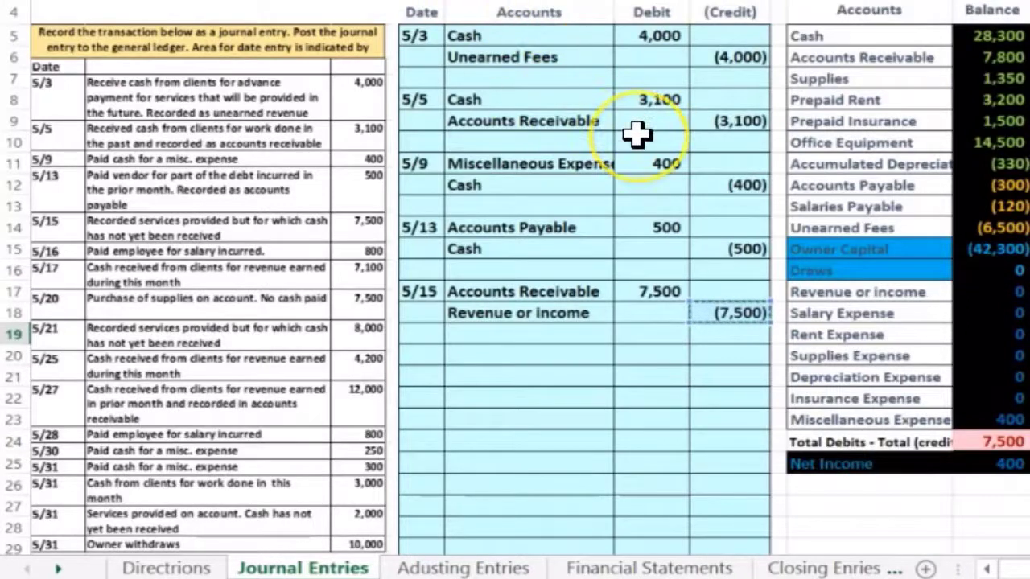
{"action": "scroll", "coordinate": [636, 135], "scroll_direction": "right", "scroll_amount": 15}
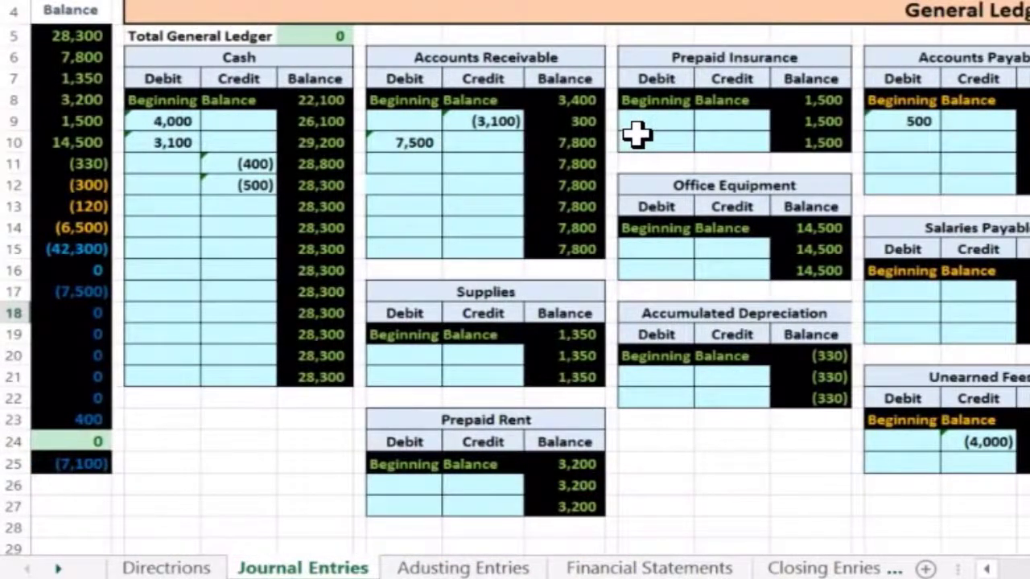
Check the Revenue or income balance in trial balance cell M17 after posting the 5/15 entry
{"action": "key", "text": "Down"}
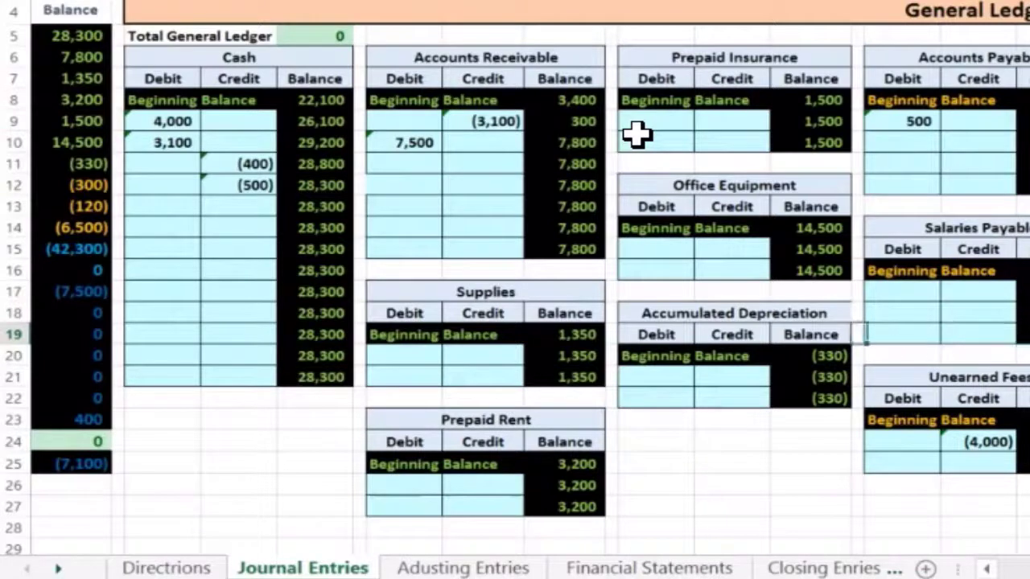
{"action": "key", "text": "Left"}
{"action": "key", "text": "Left"}
{"action": "key", "text": "Left"}
{"action": "key", "text": "Left"}
{"action": "key", "text": "Left"}
{"action": "key", "text": "Left"}
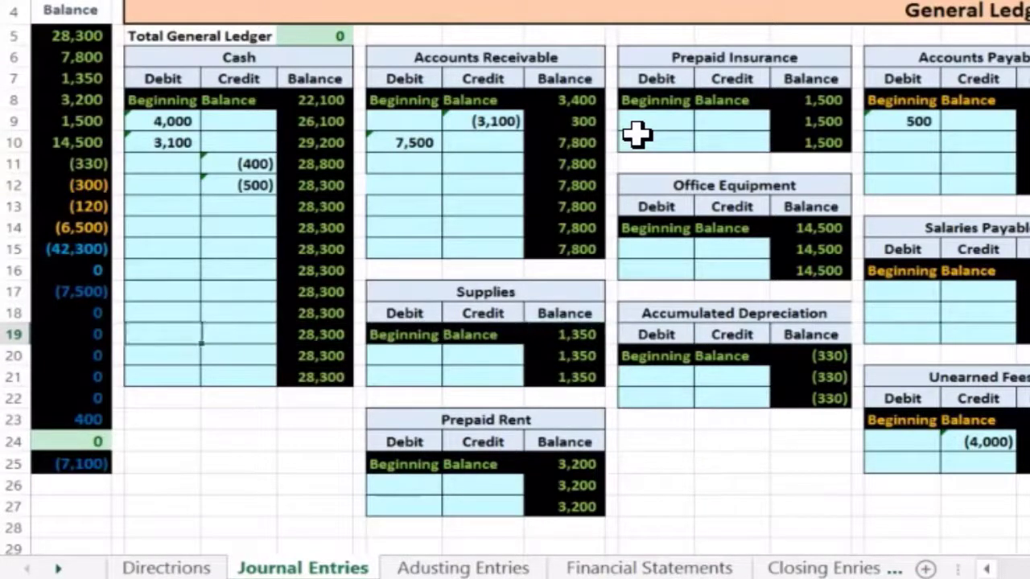
{"action": "key", "text": "Left"}
{"action": "key", "text": "Left"}
{"action": "key", "text": "Up"}
{"action": "key", "text": "Up"}
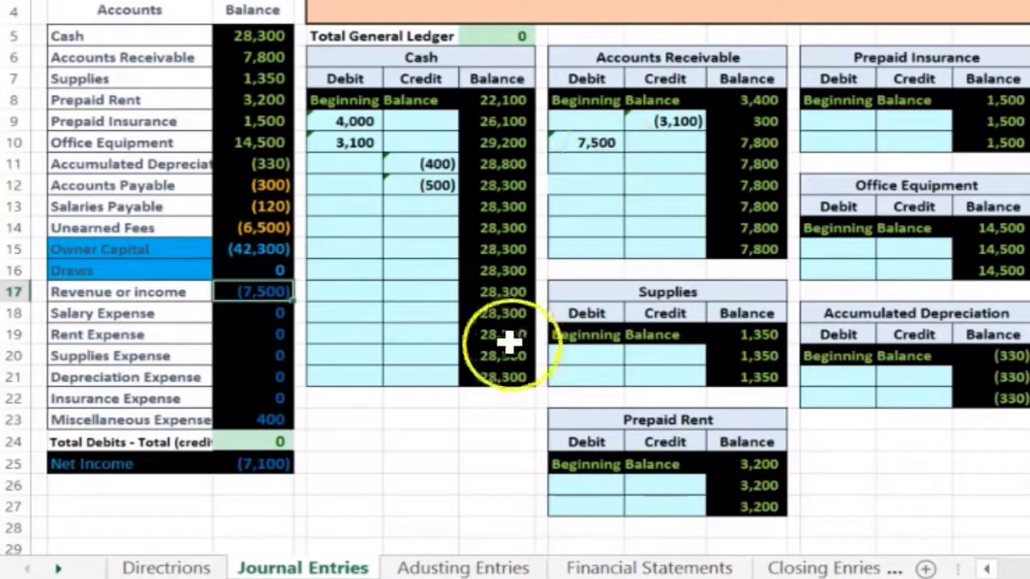
Examine the Net Income formula in M25 and the revenue and expense range M17:M23 that it sums
{"action": "double_click", "coordinate": [267, 464]}
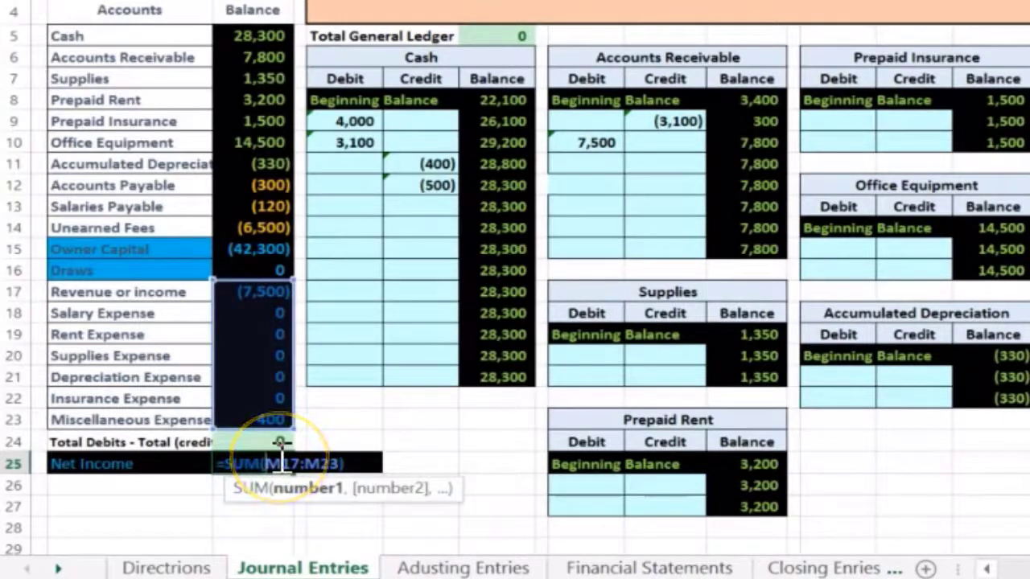
{"action": "key", "text": "Return"}
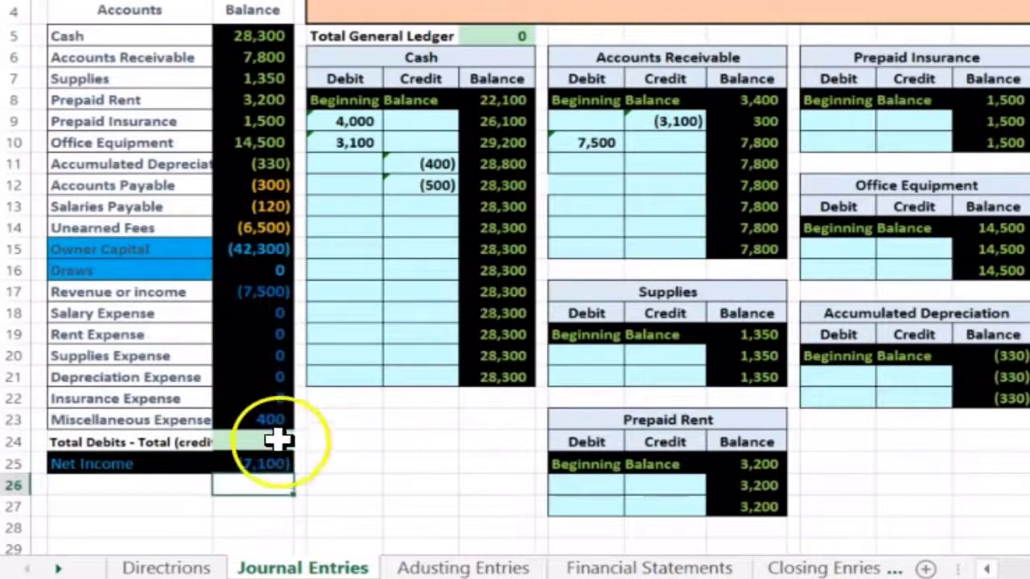
{"action": "left_click", "coordinate": [266, 465]}
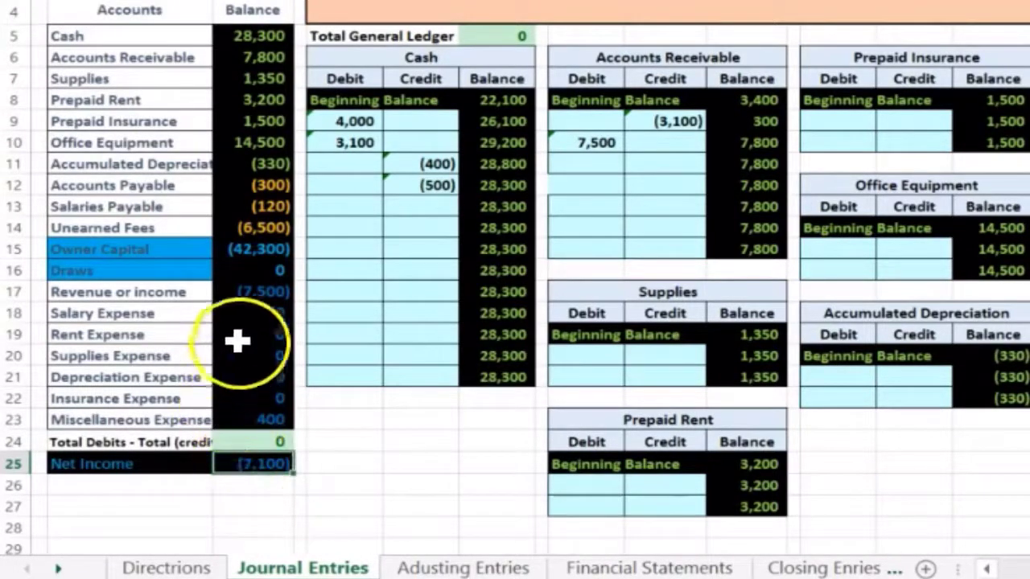
{"action": "left_click", "coordinate": [226, 295]}
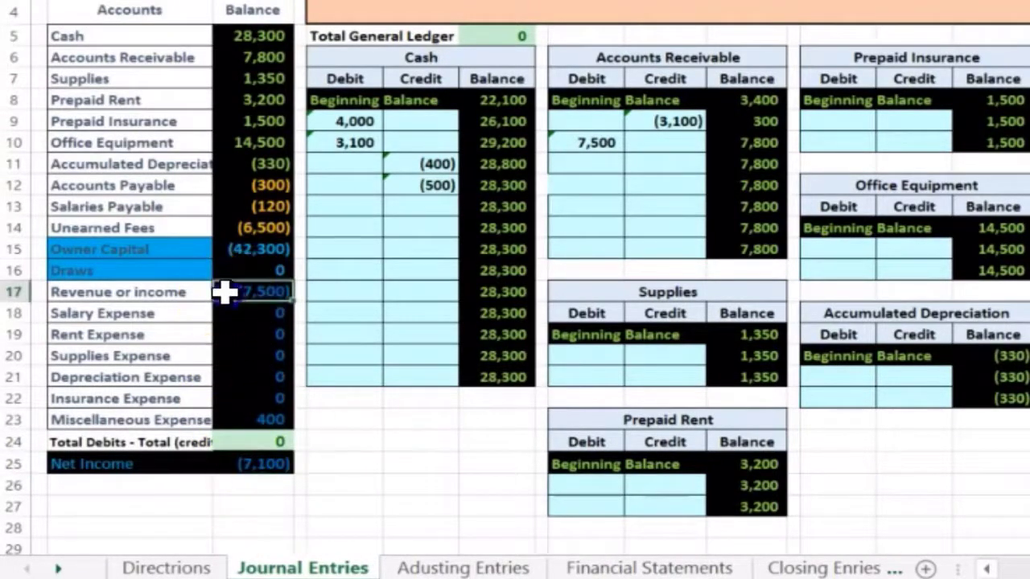
{"action": "left_click_drag", "start_coordinate": [224, 292], "coordinate": [219, 421]}
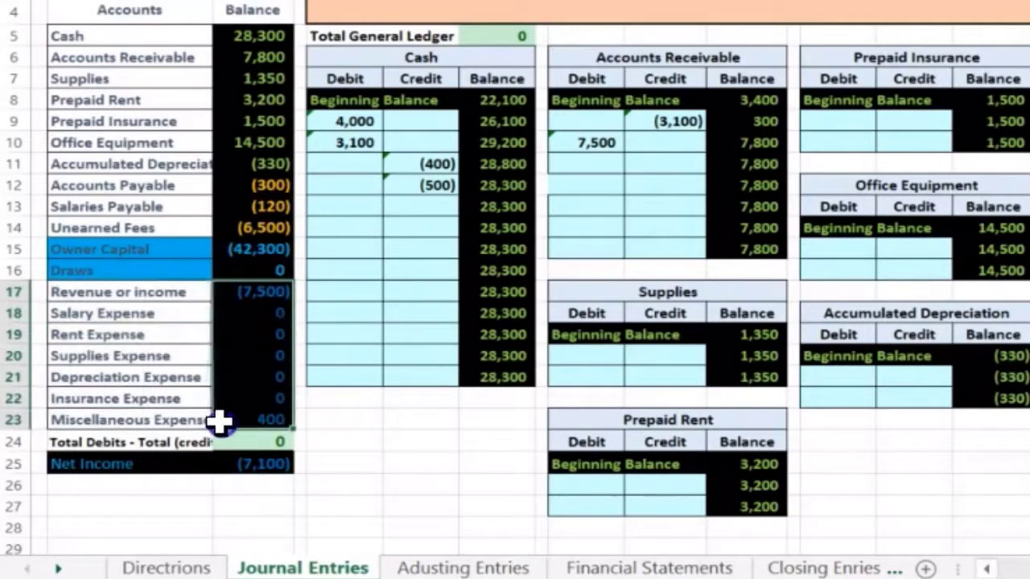
{"action": "left_click", "coordinate": [231, 505]}
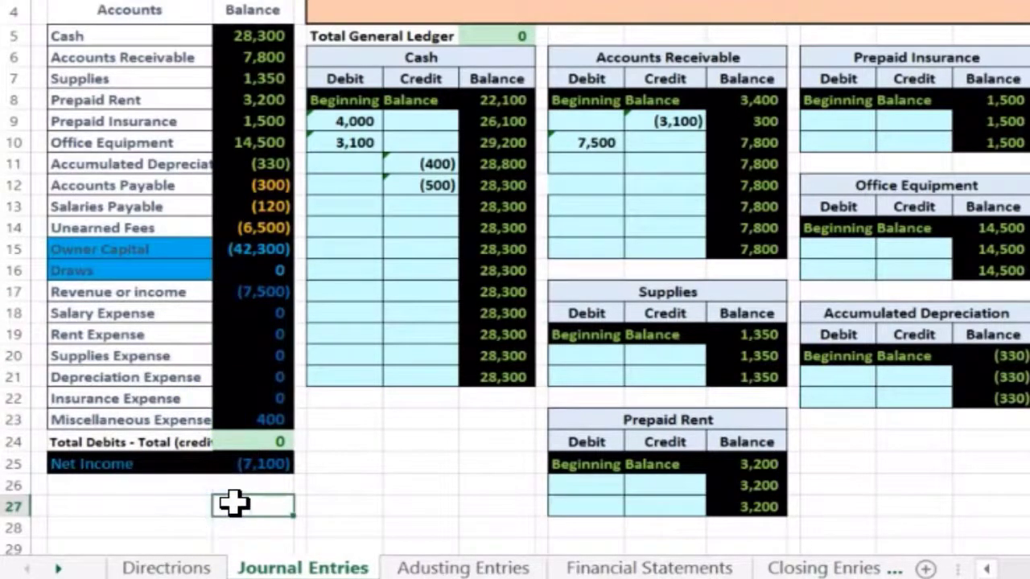
Enter 5/17 as the date of the next journal entry in cell B20
{"action": "scroll", "coordinate": [233, 503], "scroll_direction": "left", "scroll_amount": 6}
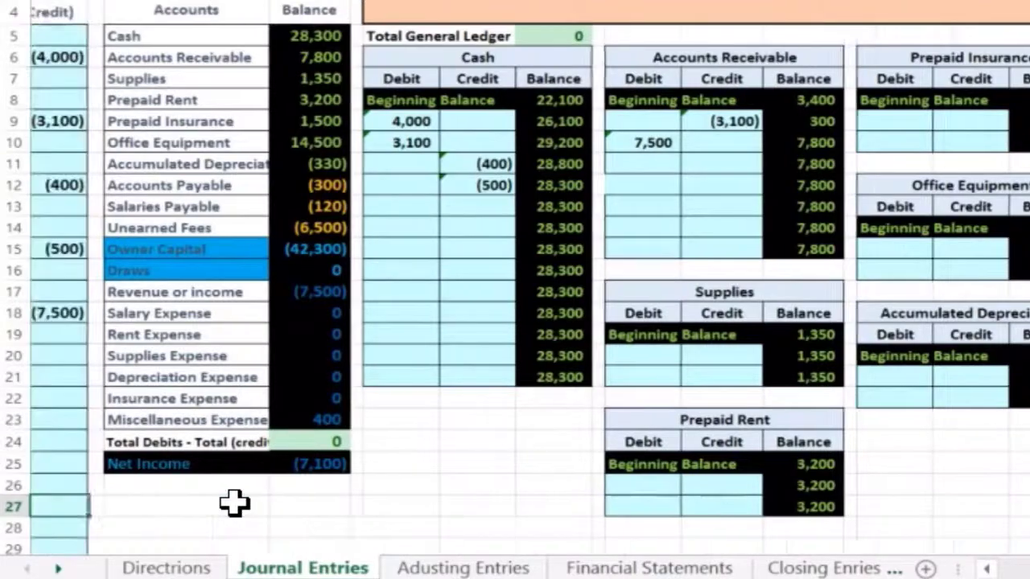
{"action": "scroll", "coordinate": [235, 504], "scroll_direction": "left", "scroll_amount": 1}
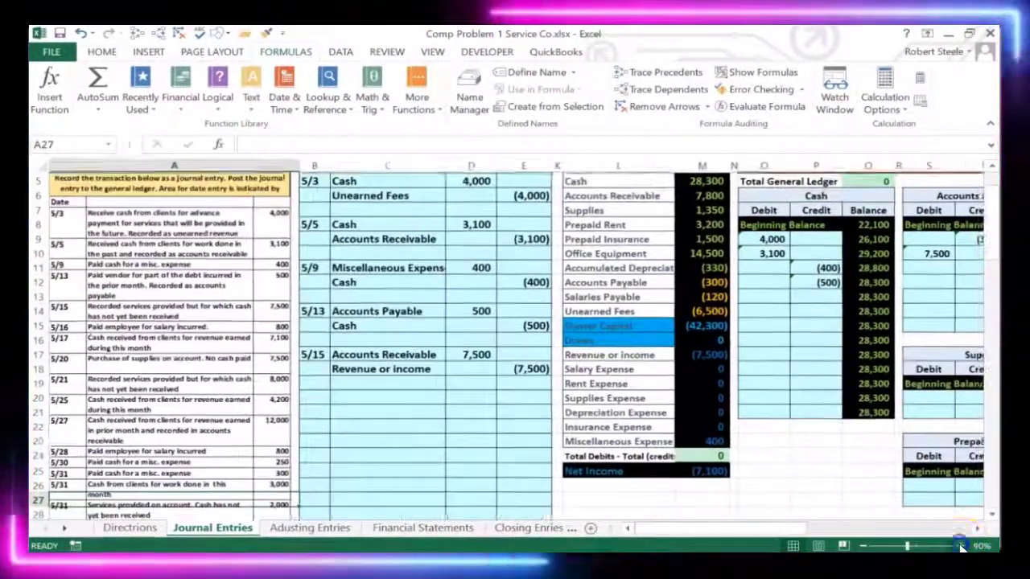
{"action": "left_click", "coordinate": [961, 546]}
{"action": "left_click", "coordinate": [342, 391]}
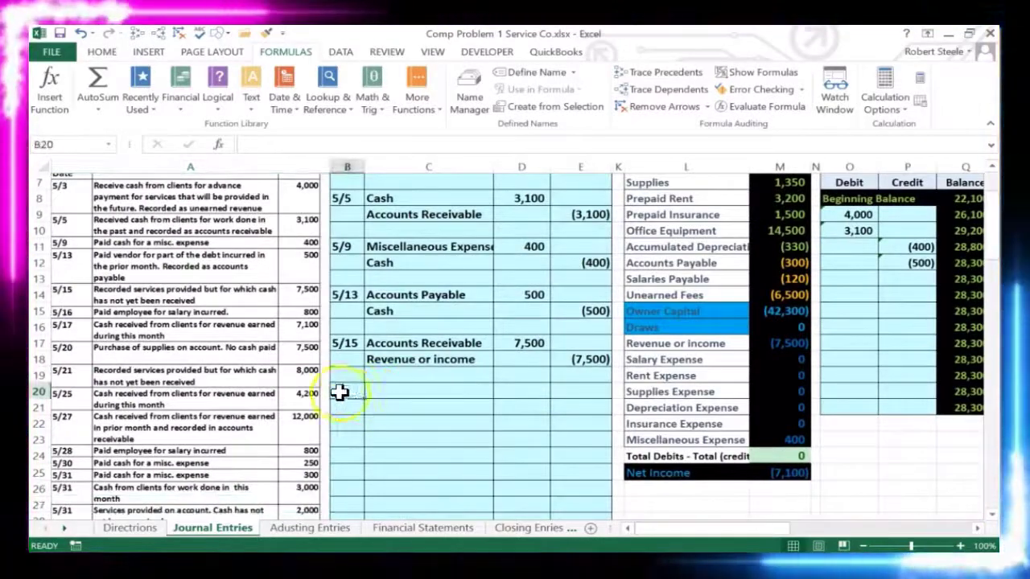
{"action": "type", "text": "5/"}
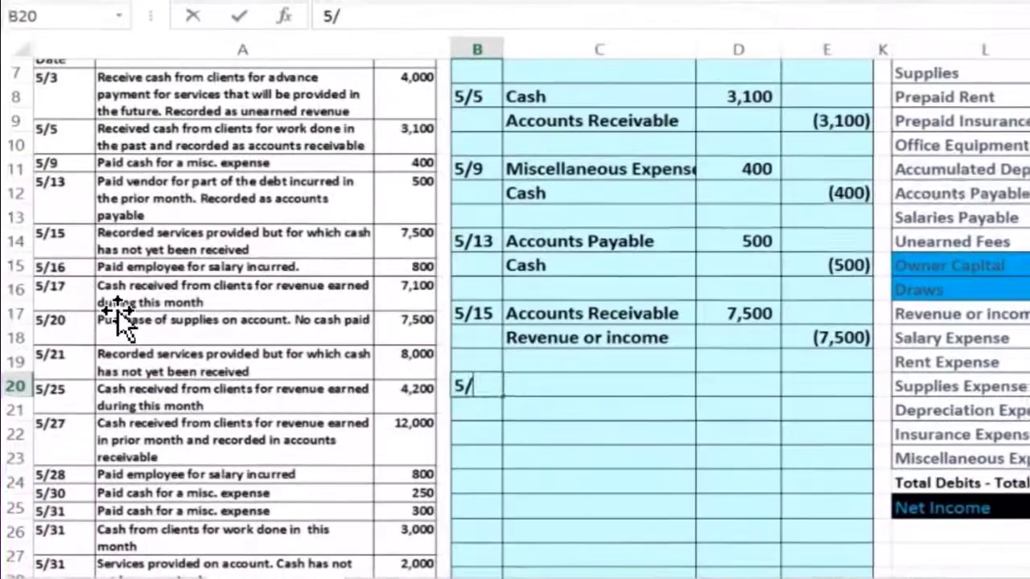
{"action": "type", "text": "17"}
{"action": "key", "text": "Return"}
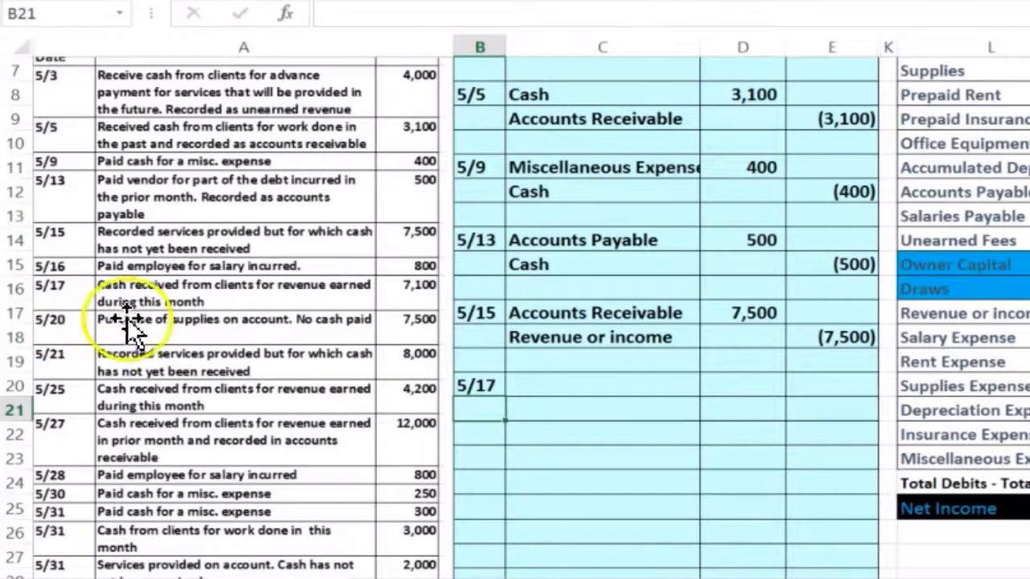
Copy the Cash account name from trial balance cell L5 into journal cell C20 as values for the 5/17 entry
{"action": "left_click", "coordinate": [552, 388]}
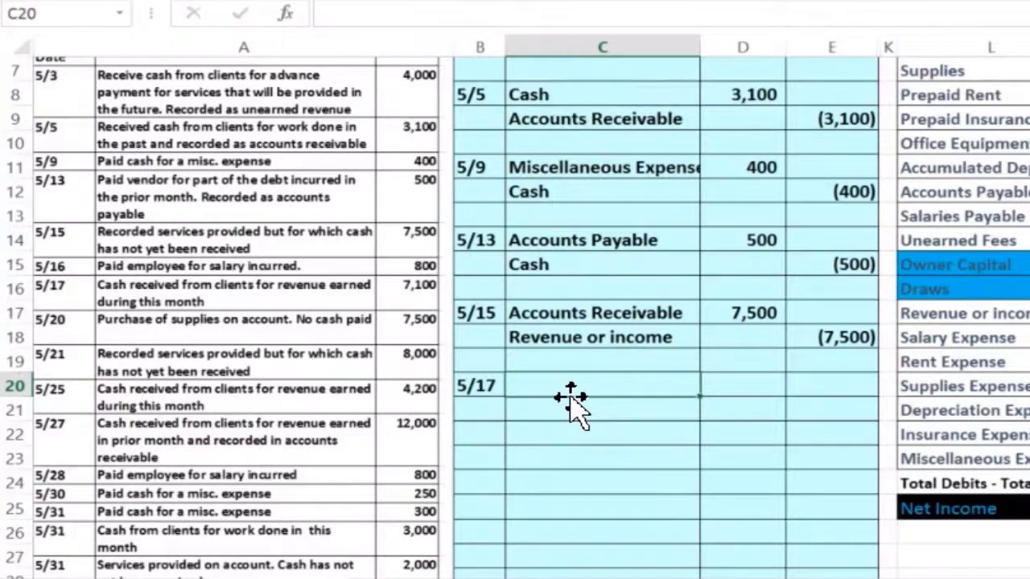
{"action": "scroll", "coordinate": [571, 402], "scroll_direction": "up", "scroll_amount": 1}
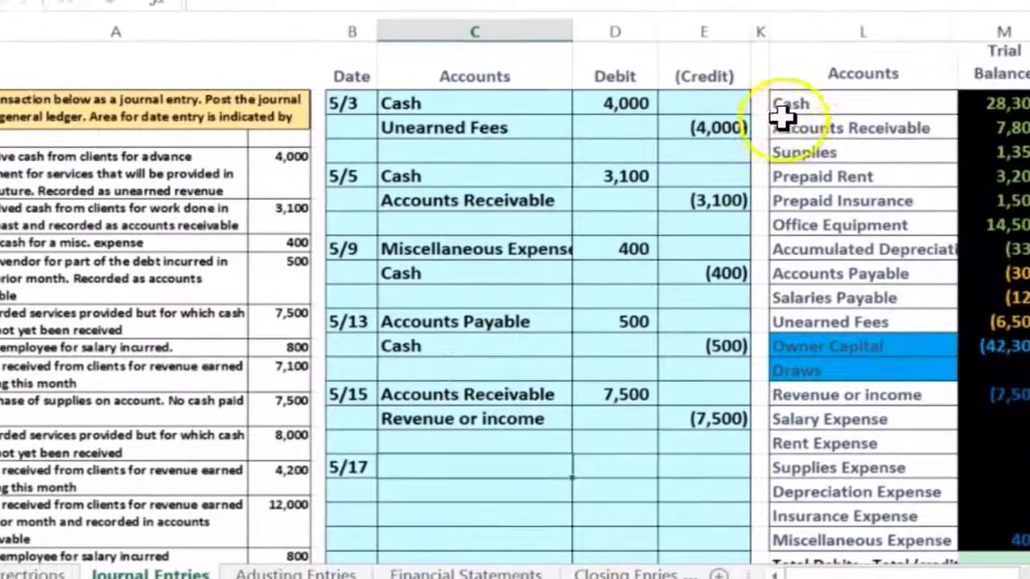
{"action": "left_click", "coordinate": [789, 104]}
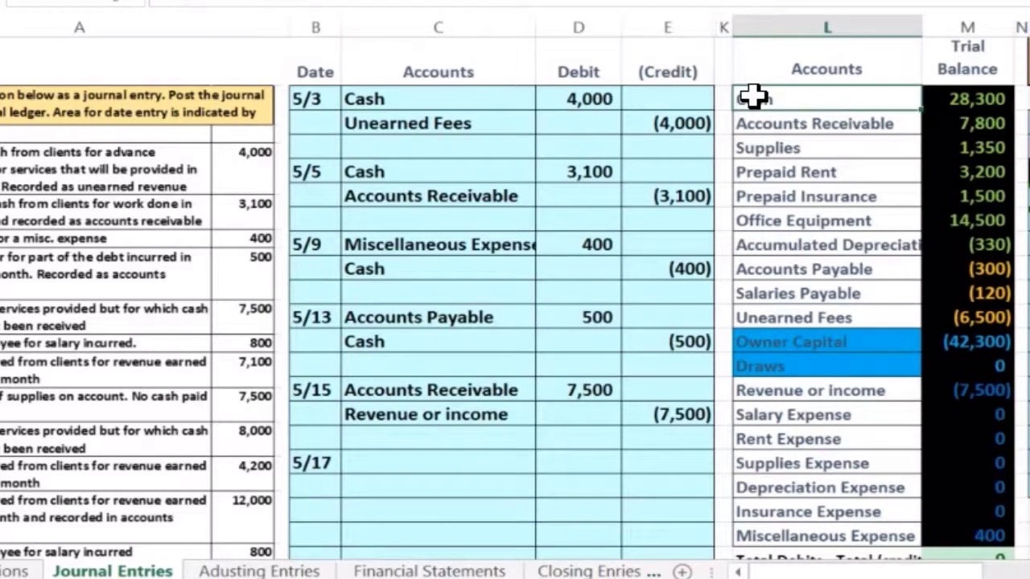
{"action": "left_click", "coordinate": [966, 98]}
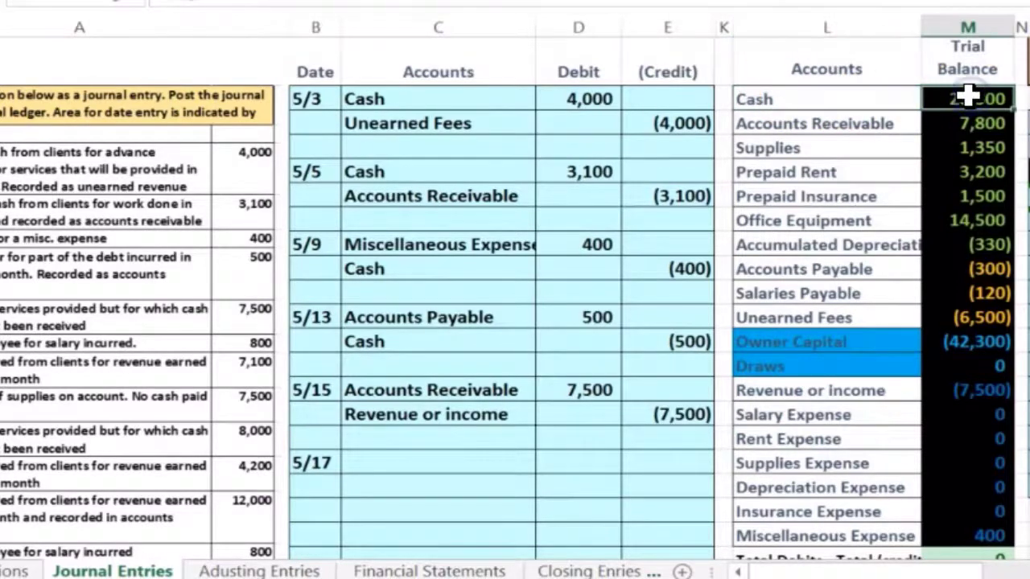
{"action": "left_click", "coordinate": [827, 97]}
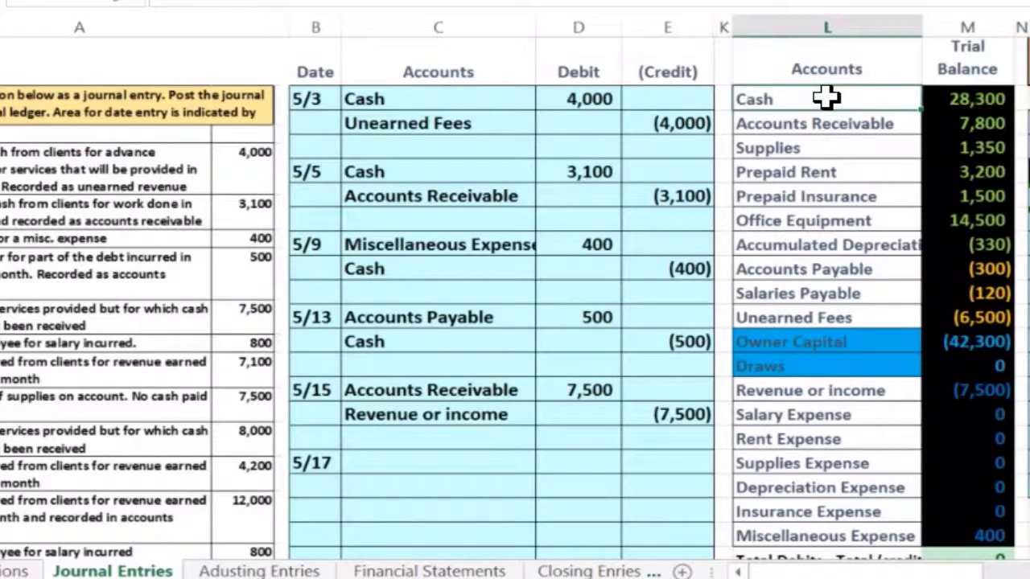
{"action": "right_click", "coordinate": [827, 98]}
{"action": "left_click", "coordinate": [860, 143]}
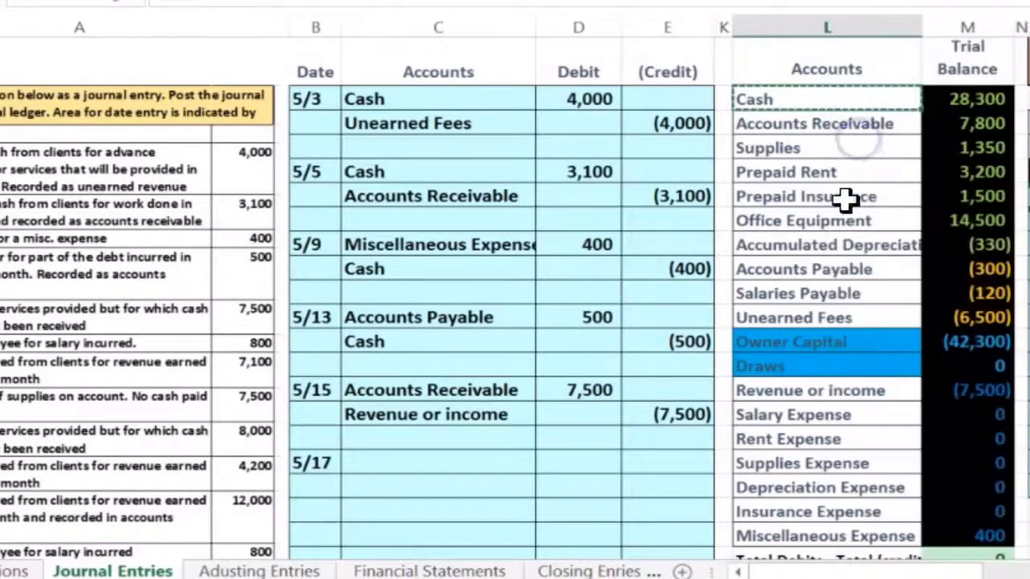
{"action": "left_click", "coordinate": [382, 463]}
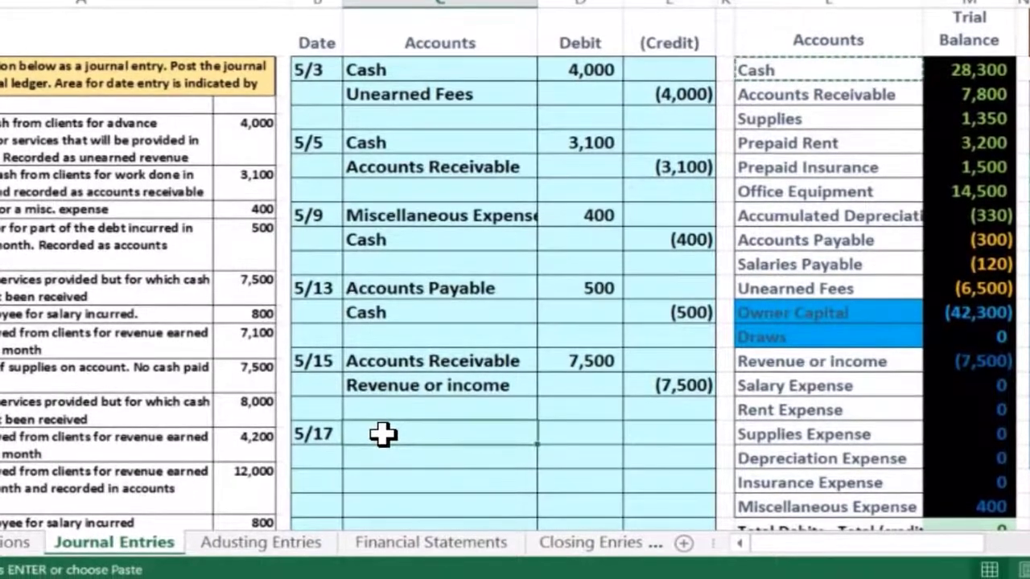
{"action": "right_click", "coordinate": [382, 434]}
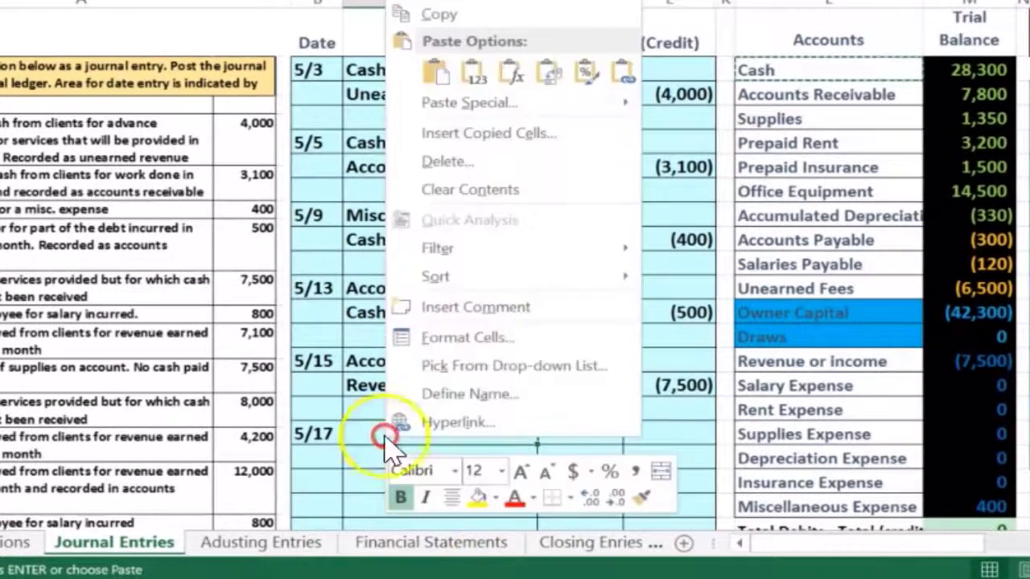
{"action": "left_click", "coordinate": [471, 80]}
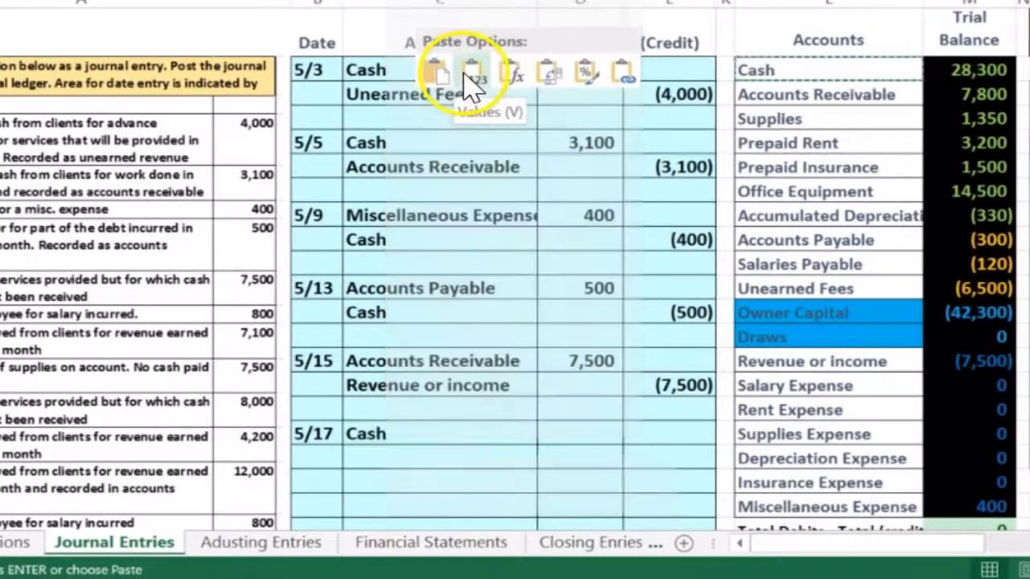
Enter 7,100 as the 5/17 debit in cell D20 and -7100 as the matching credit in cell E21
{"action": "left_click", "coordinate": [574, 426]}
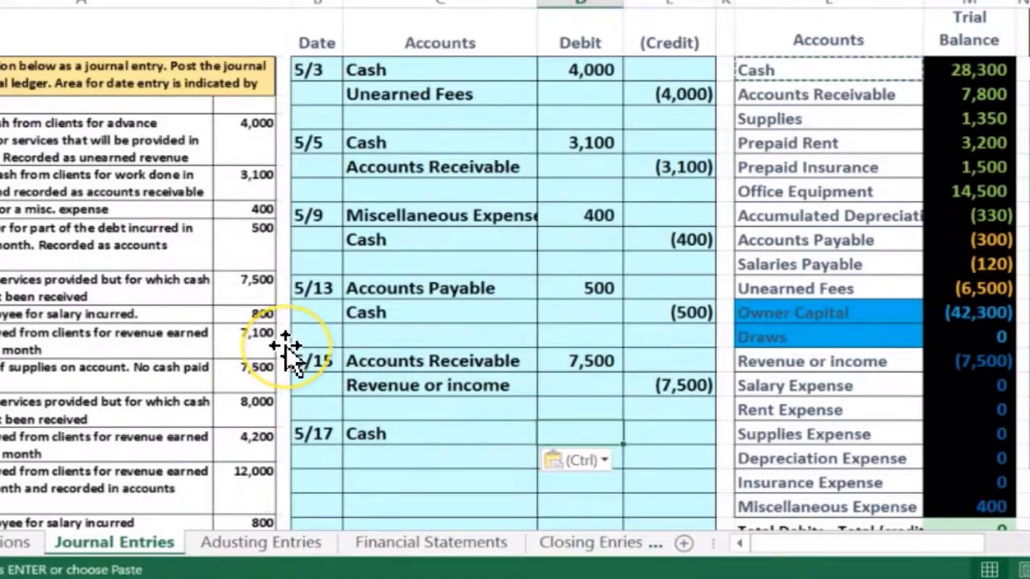
{"action": "type", "text": "7,100"}
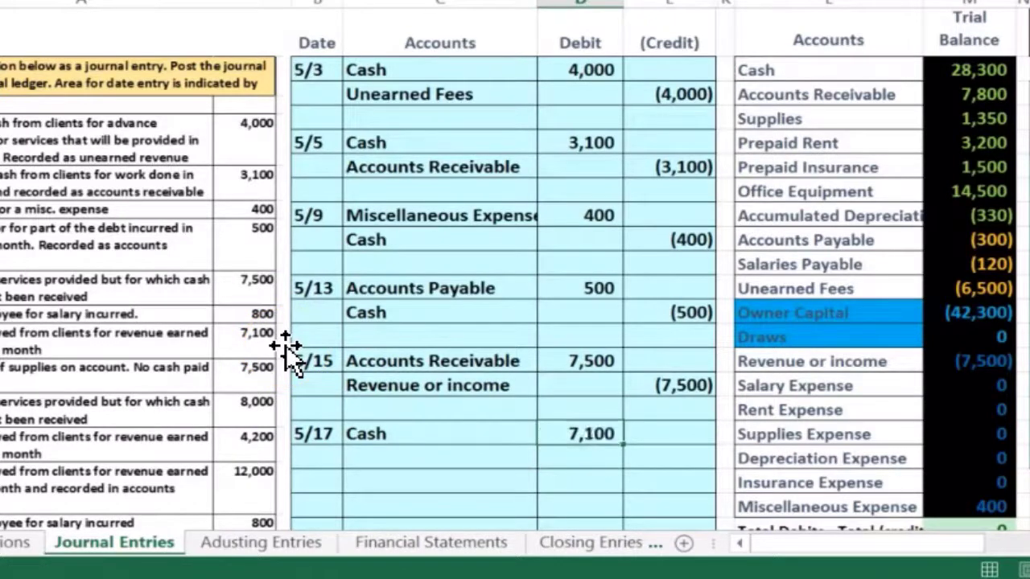
{"action": "key", "text": "Return"}
{"action": "key", "text": "Right"}
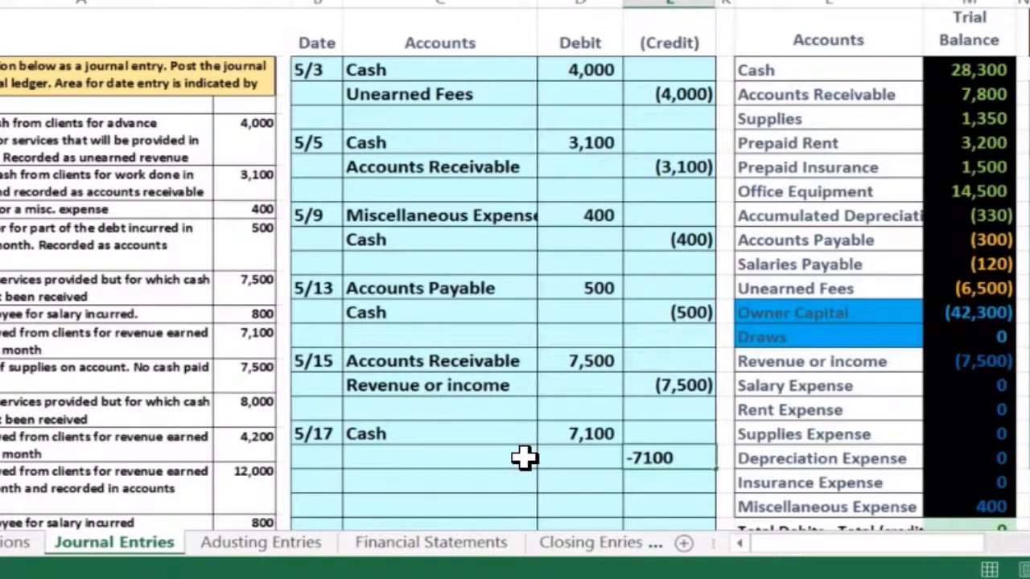
{"action": "key", "text": "Return"}
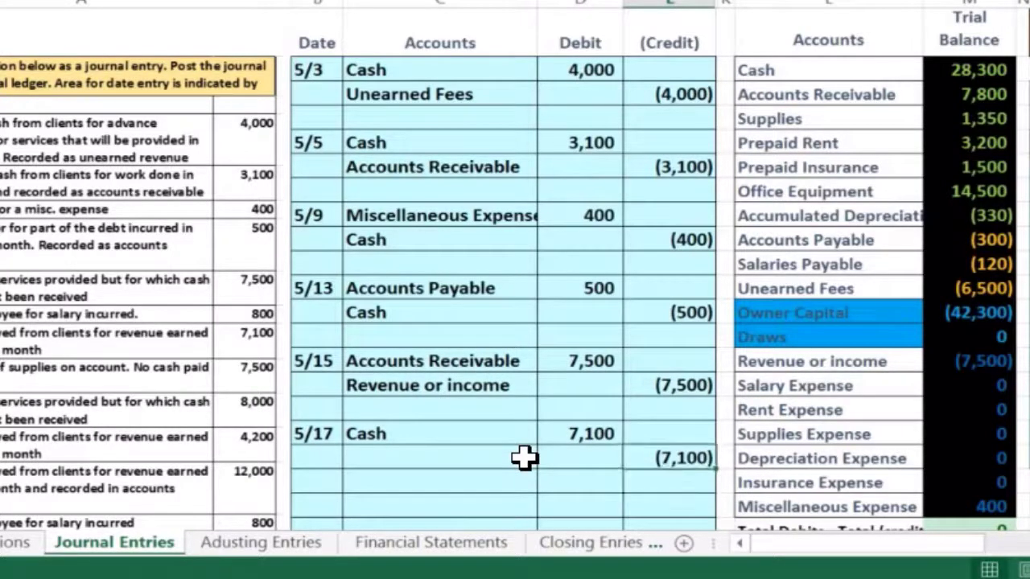
Review the trial balance account list and balances for the account to credit in cell C21
{"action": "scroll", "coordinate": [524, 457], "scroll_direction": "down", "scroll_amount": 2}
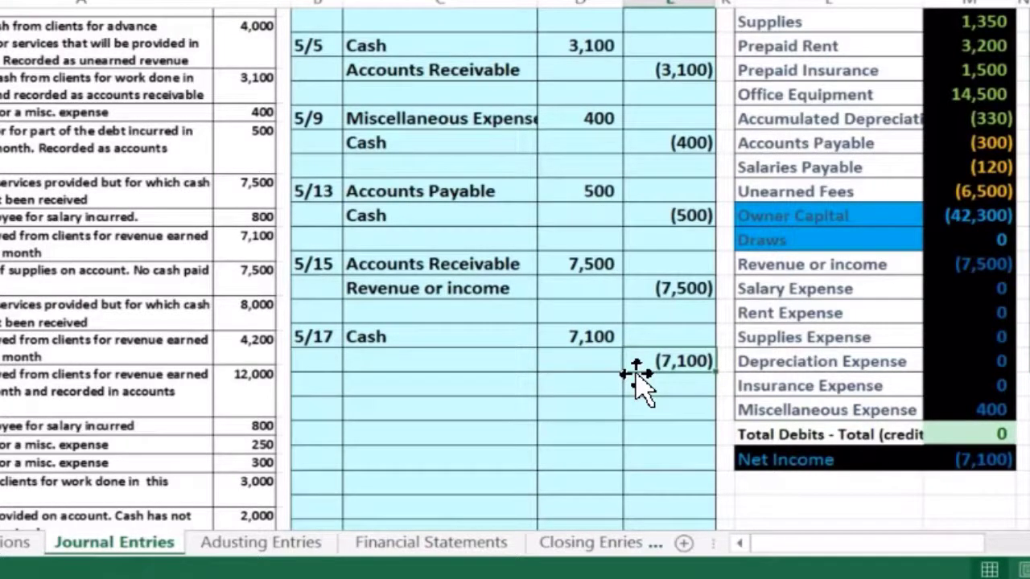
{"action": "left_click", "coordinate": [496, 354]}
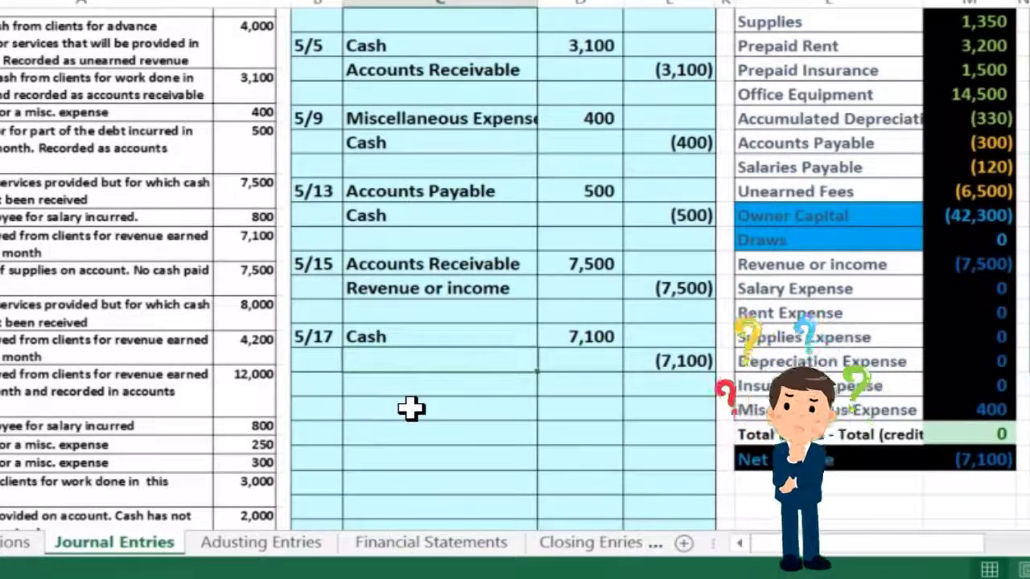
{"action": "left_click", "coordinate": [409, 373]}
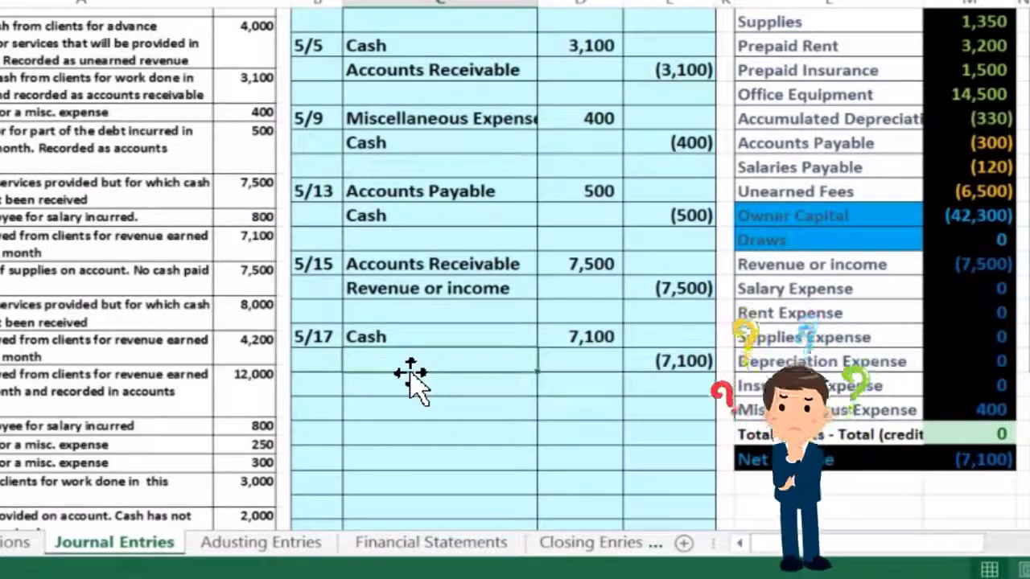
{"action": "scroll", "coordinate": [498, 403], "scroll_direction": "up", "scroll_amount": 2}
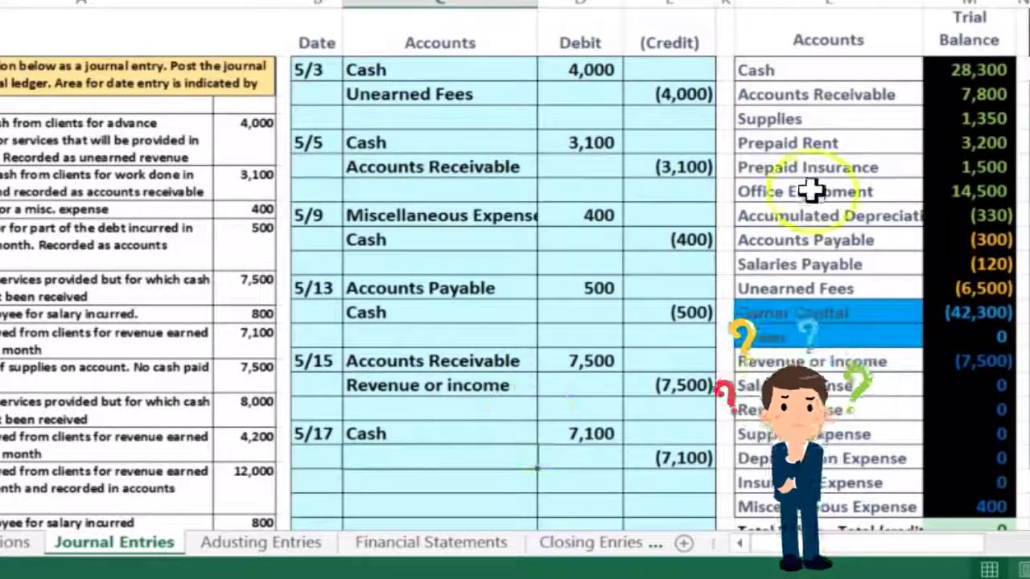
{"action": "left_click", "coordinate": [787, 73]}
{"action": "mouse_move", "coordinate": [787, 72]}
{"action": "left_mouse_down"}
{"action": "mouse_move", "coordinate": [942, 87]}
{"action": "mouse_move", "coordinate": [943, 184]}
{"action": "mouse_move", "coordinate": [861, 239]}
{"action": "mouse_move", "coordinate": [885, 288]}
{"action": "left_mouse_up"}
{"action": "mouse_move", "coordinate": [917, 318]}
{"action": "left_mouse_down"}
{"action": "mouse_move", "coordinate": [904, 322]}
{"action": "mouse_move", "coordinate": [893, 358]}
{"action": "mouse_move", "coordinate": [952, 366]}
{"action": "left_mouse_up"}
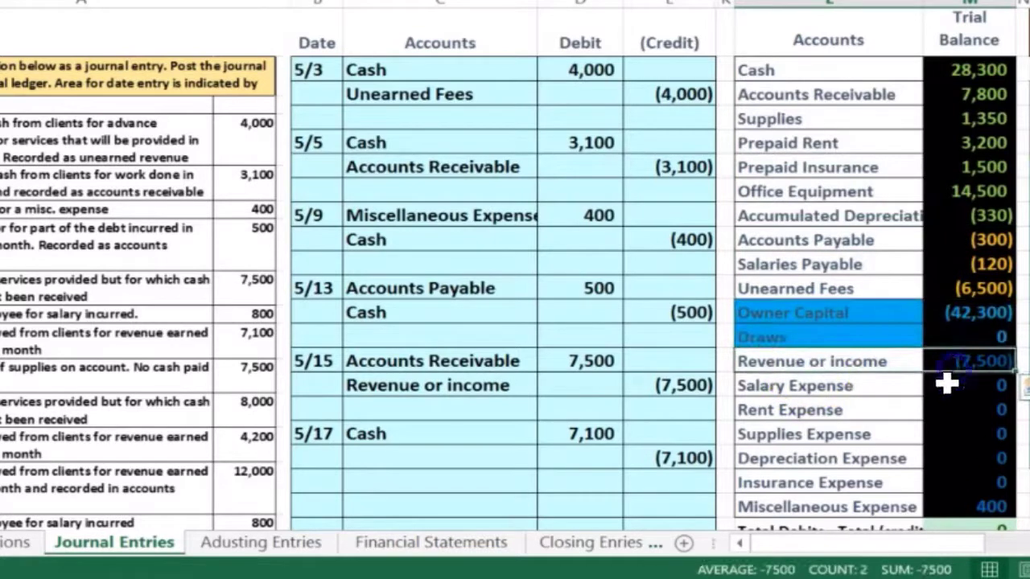
{"action": "left_click", "coordinate": [931, 392]}
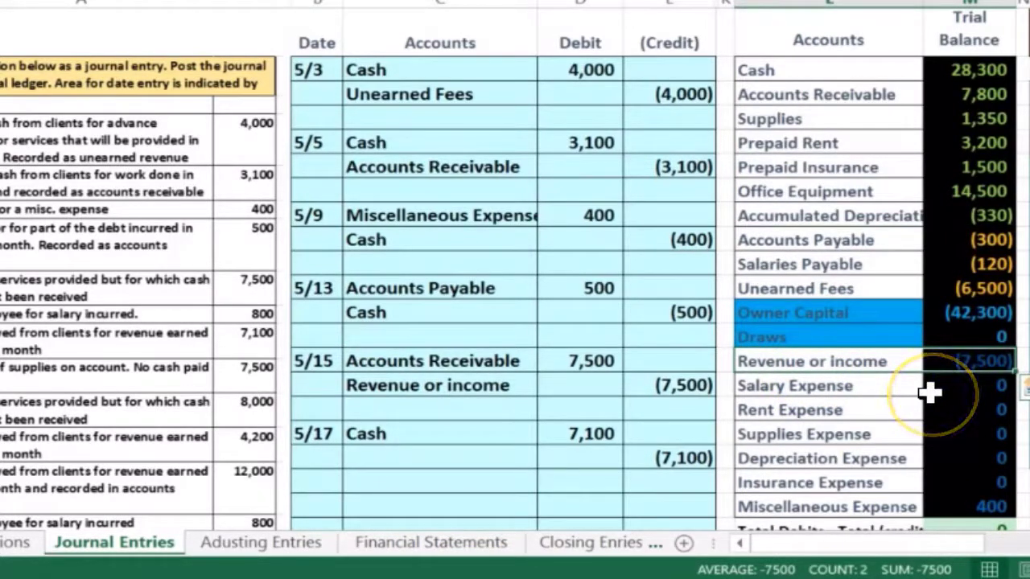
Copy the Revenue or income account name from cell L17 into journal cell C21 as values
{"action": "left_click", "coordinate": [893, 363]}
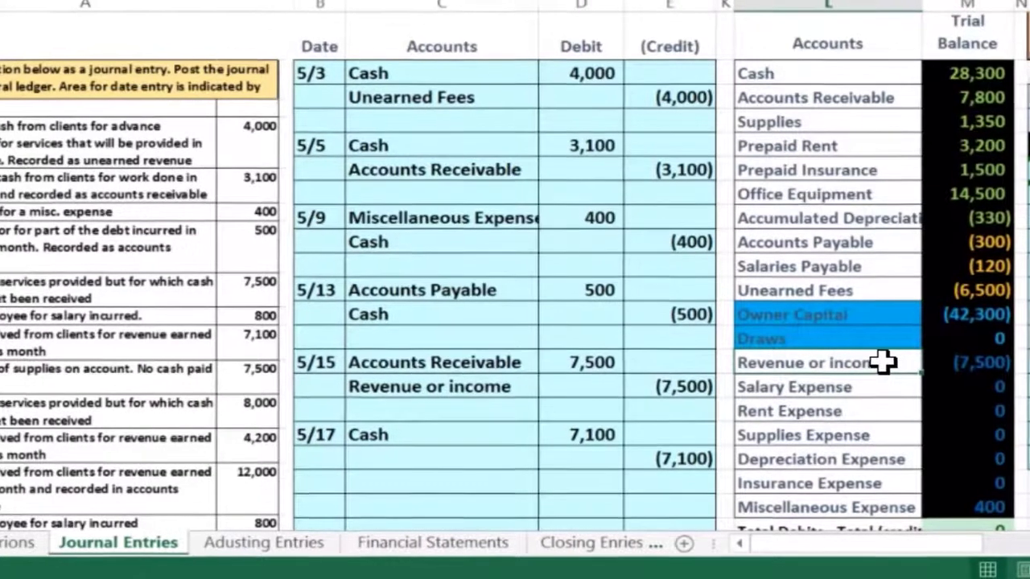
{"action": "right_click", "coordinate": [883, 363]}
{"action": "left_click", "coordinate": [883, 61]}
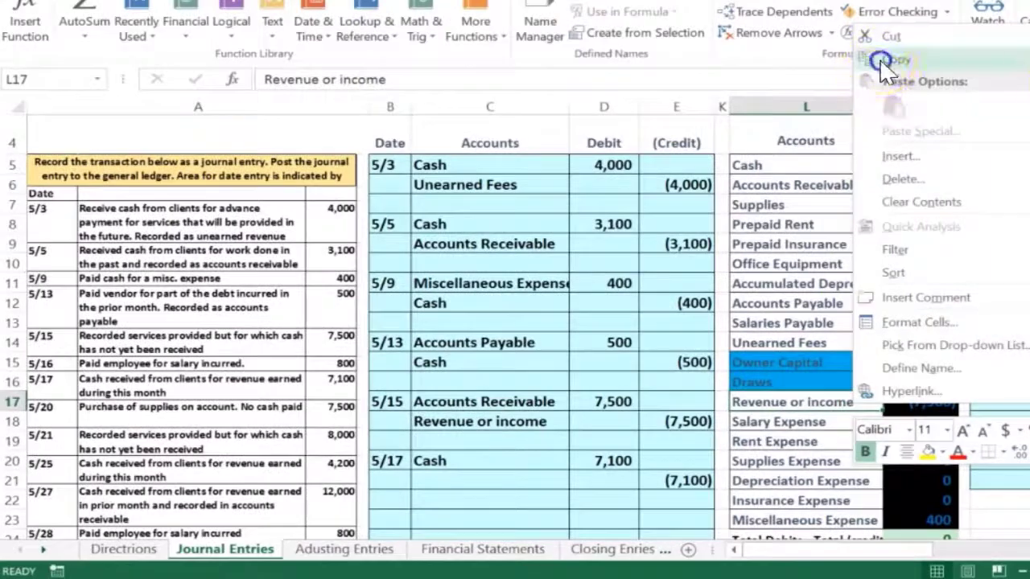
{"action": "left_click", "coordinate": [462, 479]}
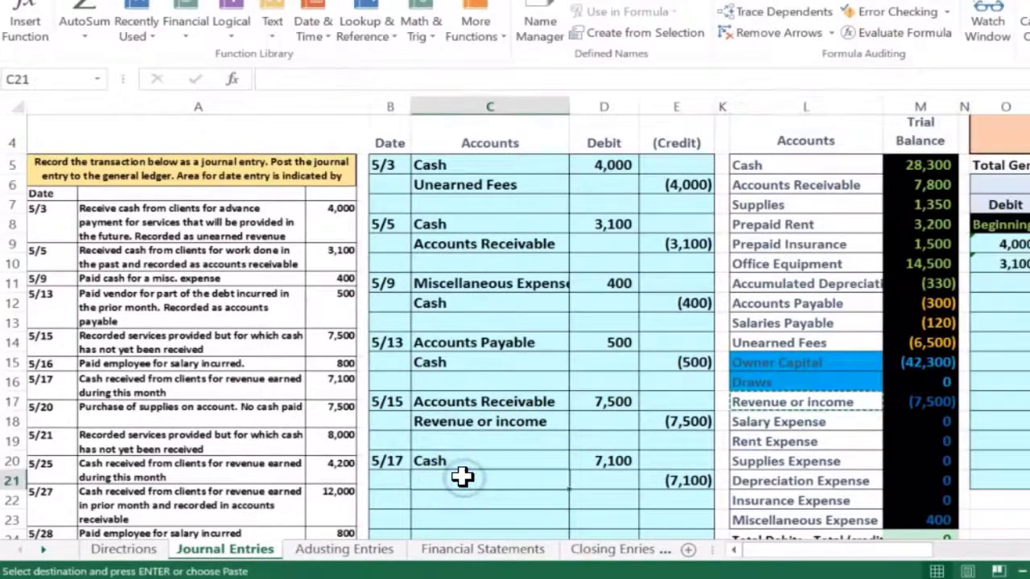
{"action": "right_click", "coordinate": [462, 477]}
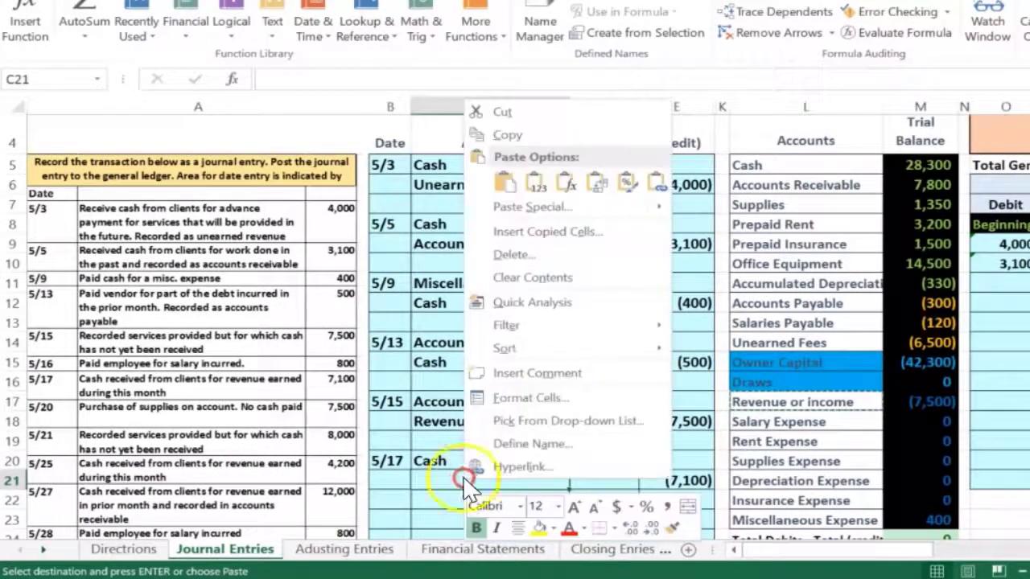
{"action": "left_click", "coordinate": [536, 187]}
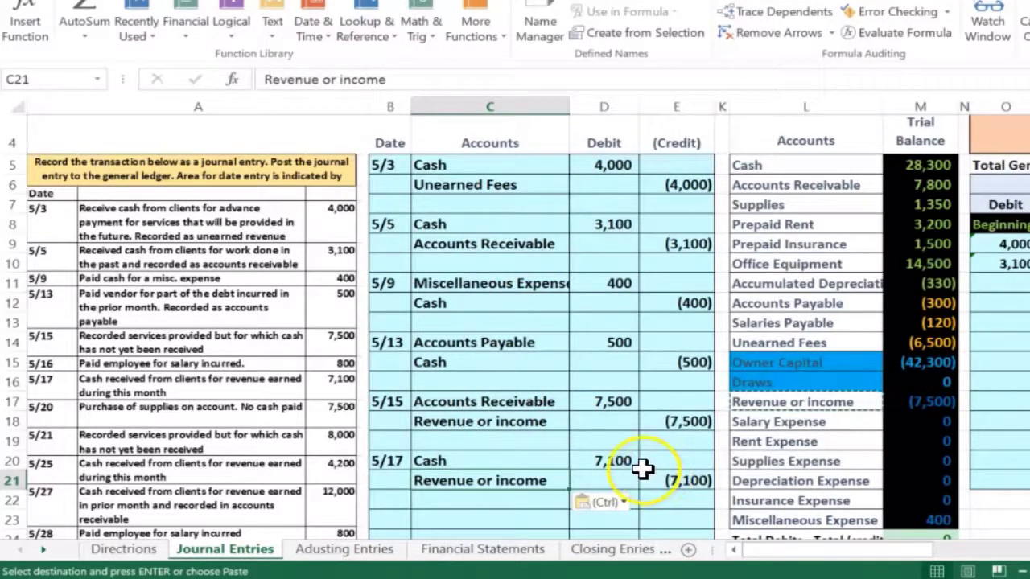
Post the 5/17 debit to the Cash ledger by linking debit cell O13 to journal cell D20
{"action": "scroll", "coordinate": [688, 442], "scroll_direction": "down", "scroll_amount": 1}
{"action": "scroll", "coordinate": [691, 428], "scroll_direction": "down", "scroll_amount": 1}
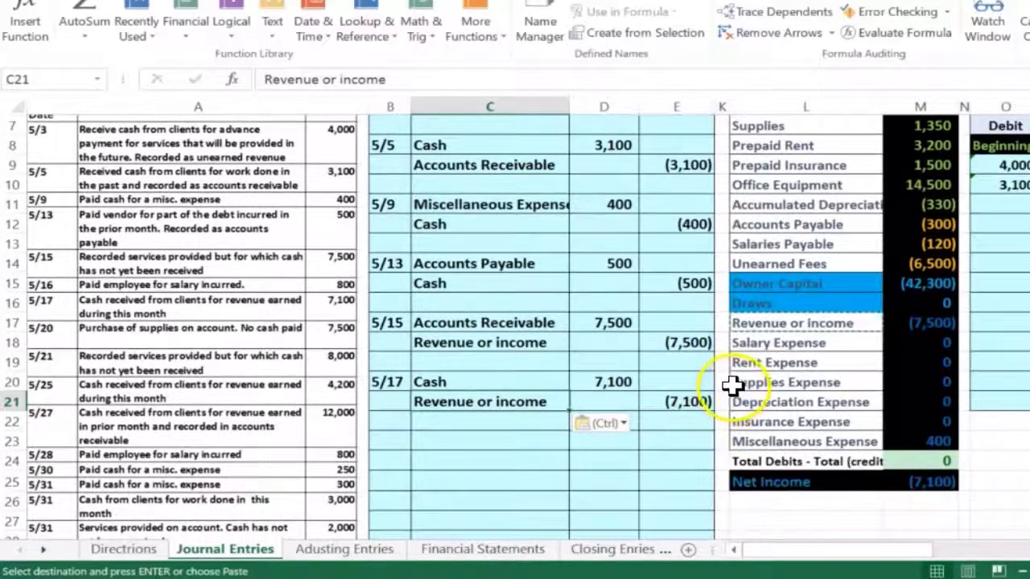
{"action": "left_click", "coordinate": [1017, 562]}
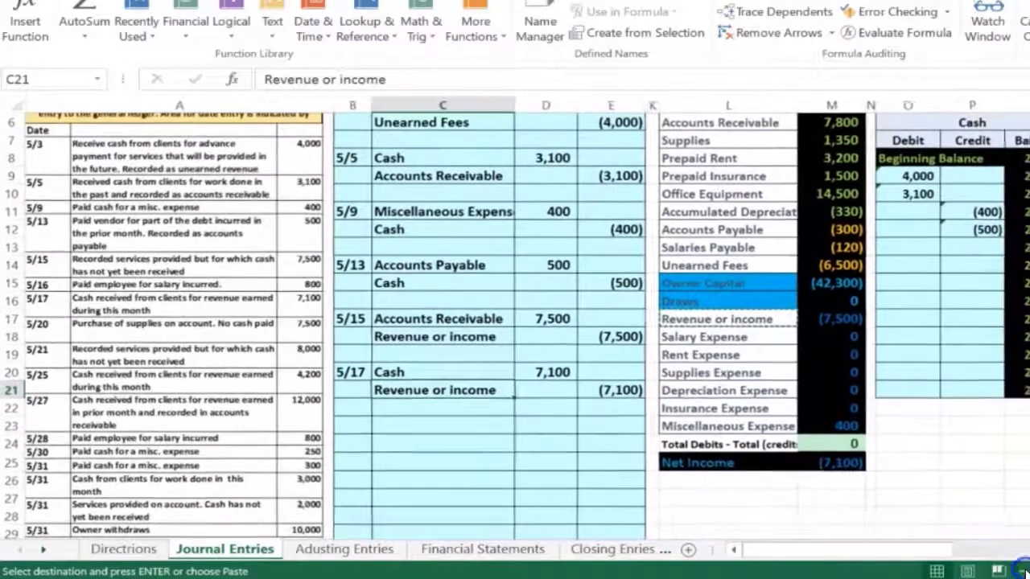
{"action": "left_click", "coordinate": [1017, 561]}
{"action": "left_click", "coordinate": [1016, 562]}
{"action": "scroll", "coordinate": [754, 483], "scroll_direction": "up", "scroll_amount": 1}
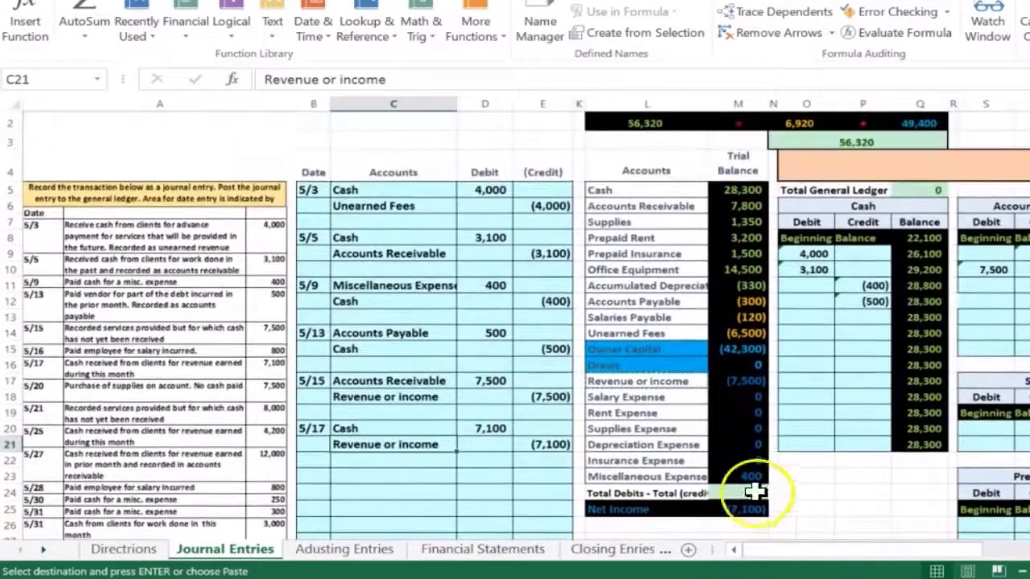
{"action": "left_click_drag", "start_coordinate": [322, 430], "coordinate": [523, 445]}
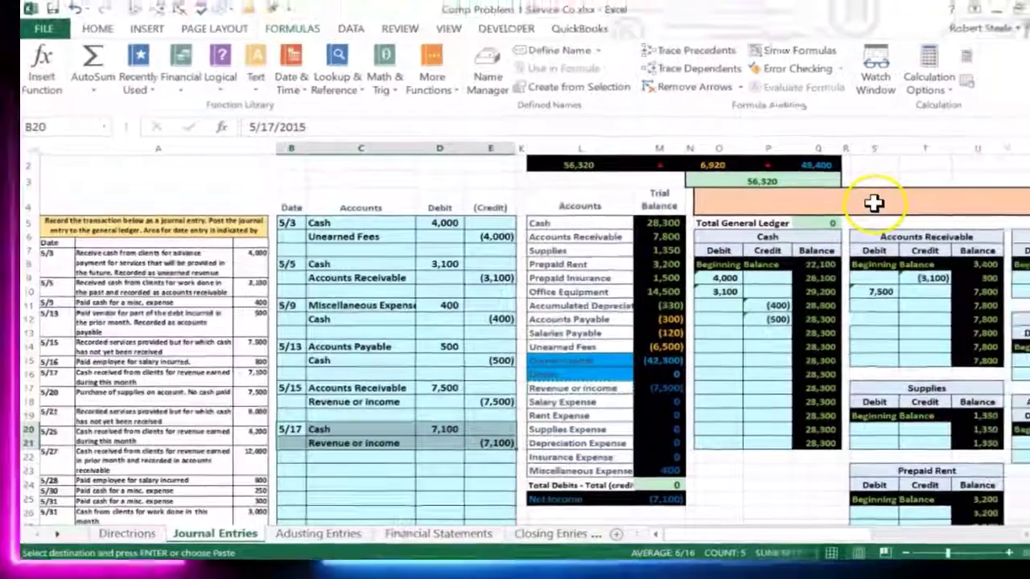
{"action": "left_click", "coordinate": [986, 168]}
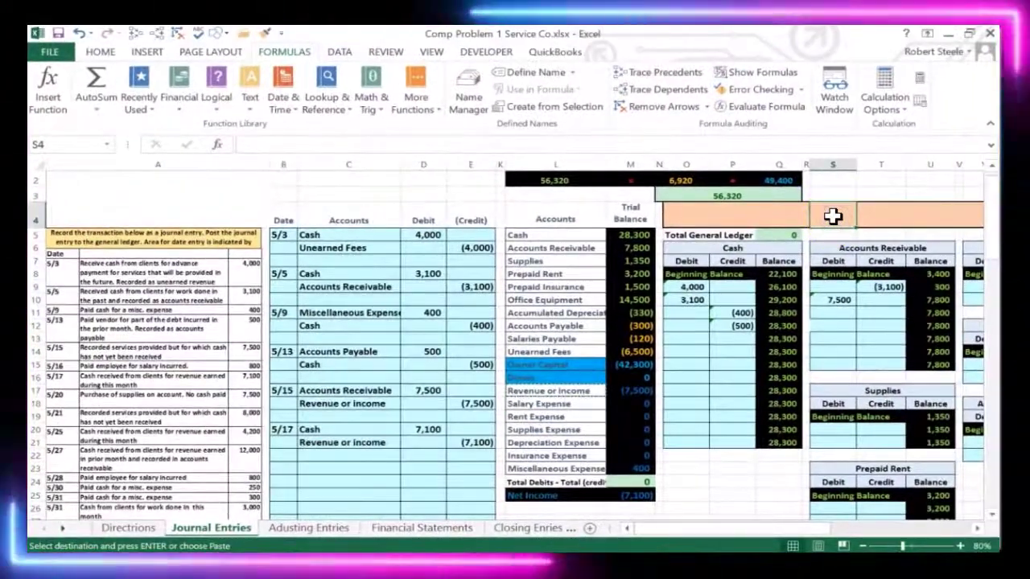
{"action": "left_click", "coordinate": [634, 214]}
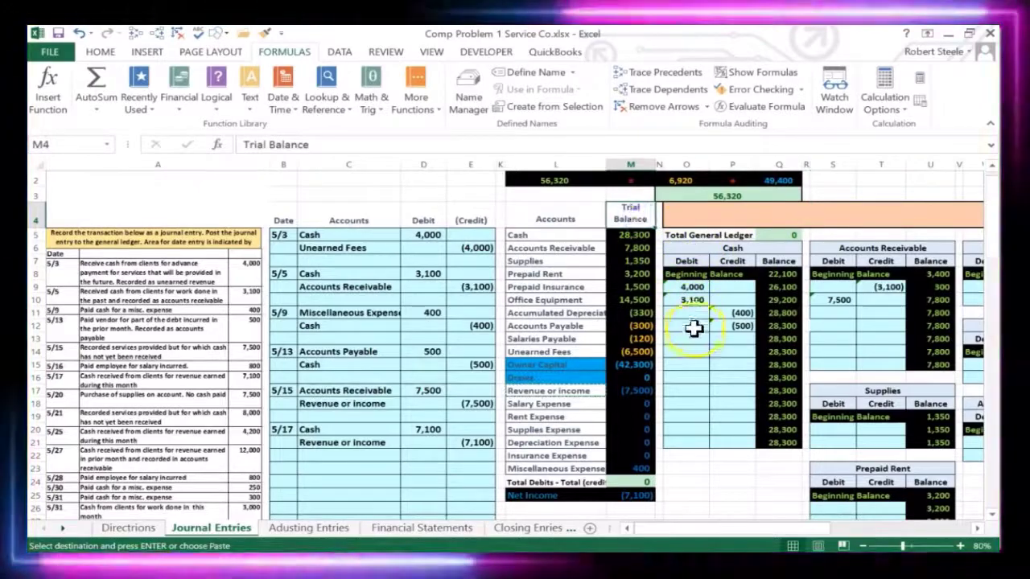
{"action": "left_click", "coordinate": [694, 336]}
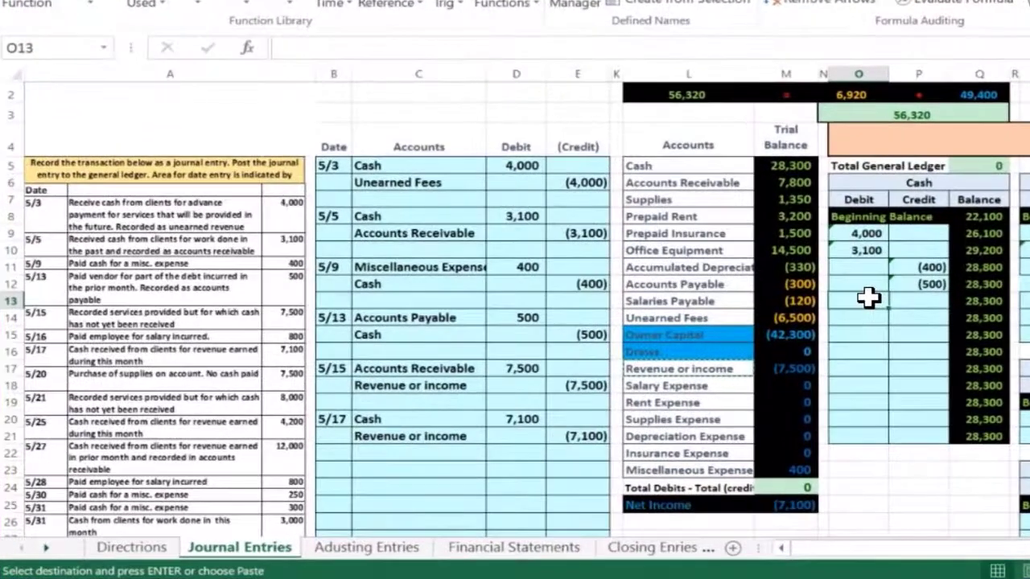
{"action": "type", "text": "="}
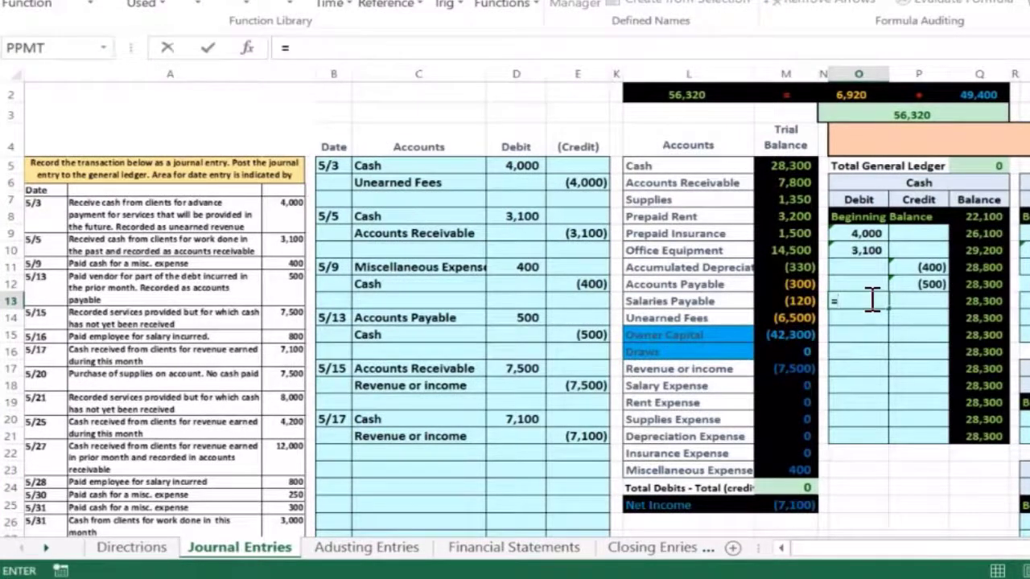
{"action": "left_click", "coordinate": [524, 420]}
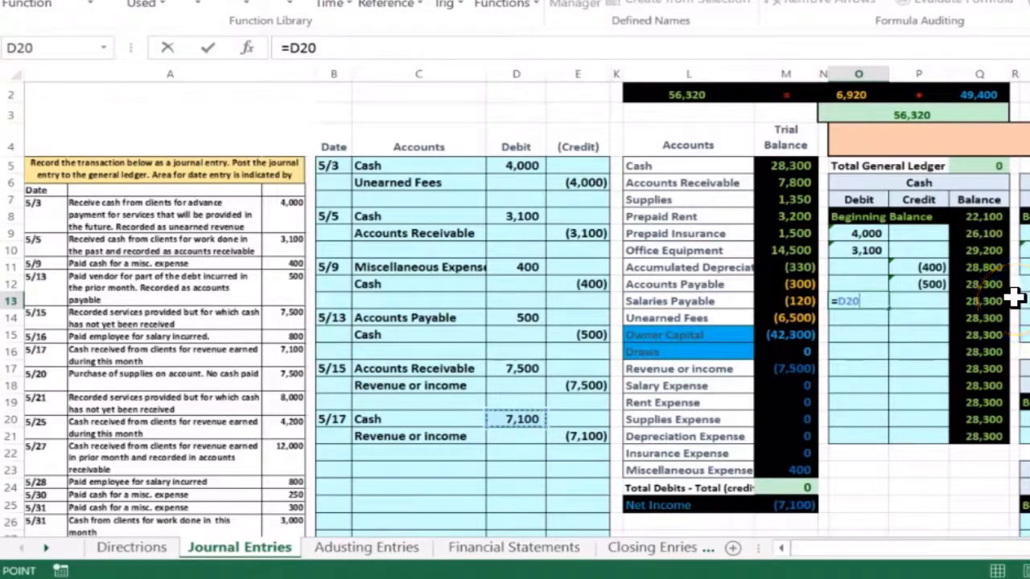
{"action": "key", "text": "Return"}
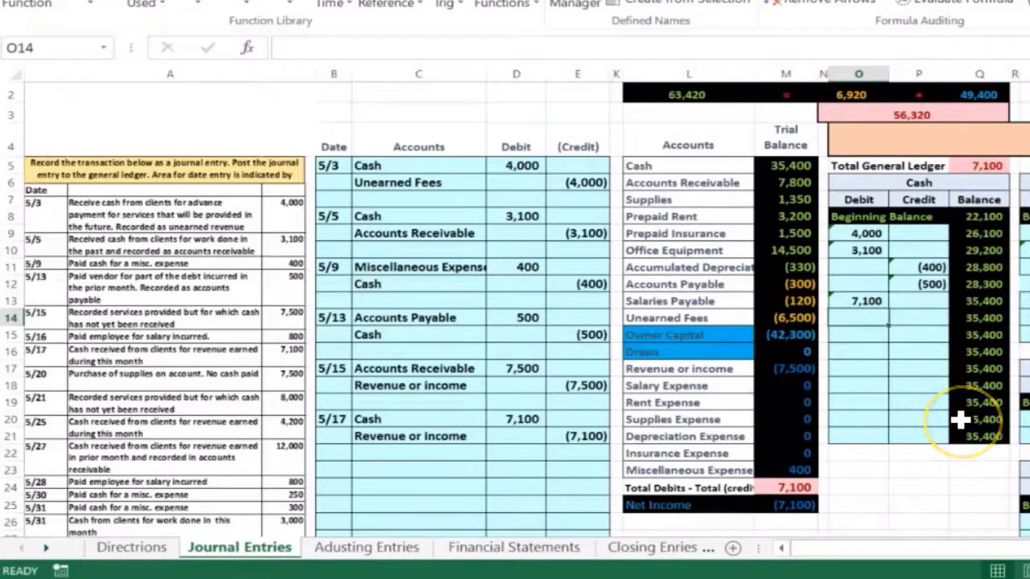
Post the 5/17 credit to the Revenue or income ledger by linking credit cell AF20 to journal cell E21
{"action": "key", "text": "Right"}
{"action": "key", "text": "Right"}
{"action": "key", "text": "Right"}
{"action": "key", "text": "Right"}
{"action": "key", "text": "Right"}
{"action": "key", "text": "Right"}
{"action": "key", "text": "Right"}
{"action": "key", "text": "Right"}
{"action": "key", "text": "Right"}
{"action": "key", "text": "Right"}
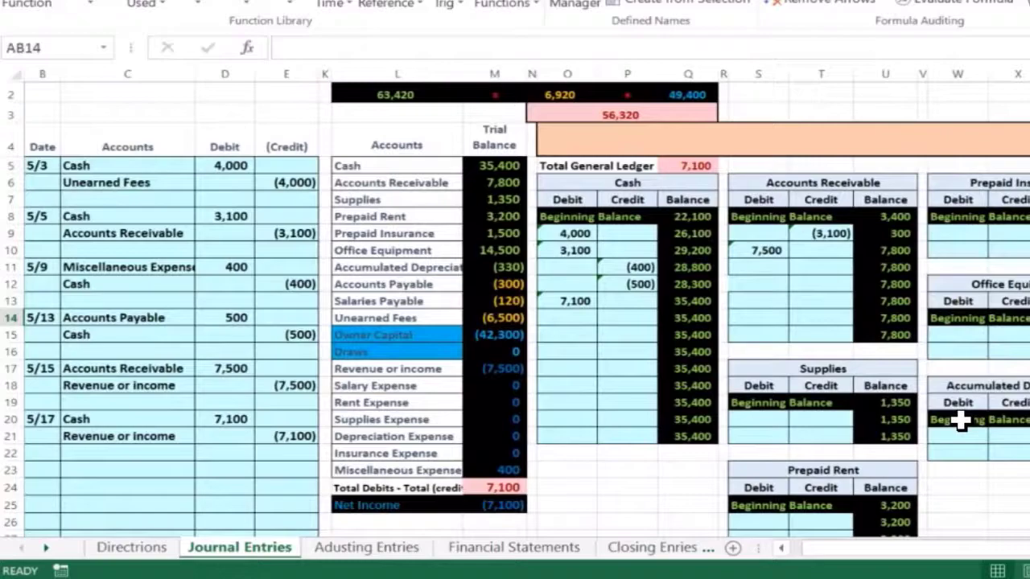
{"action": "left_click_drag", "start_coordinate": [667, 202], "coordinate": [1029, 192]}
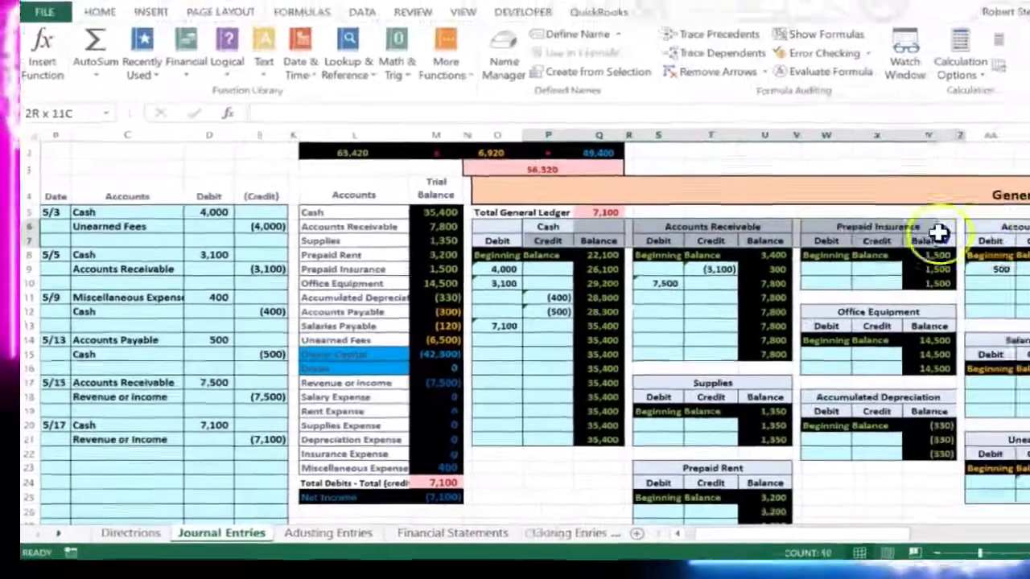
{"action": "left_click_drag", "start_coordinate": [939, 233], "coordinate": [878, 238]}
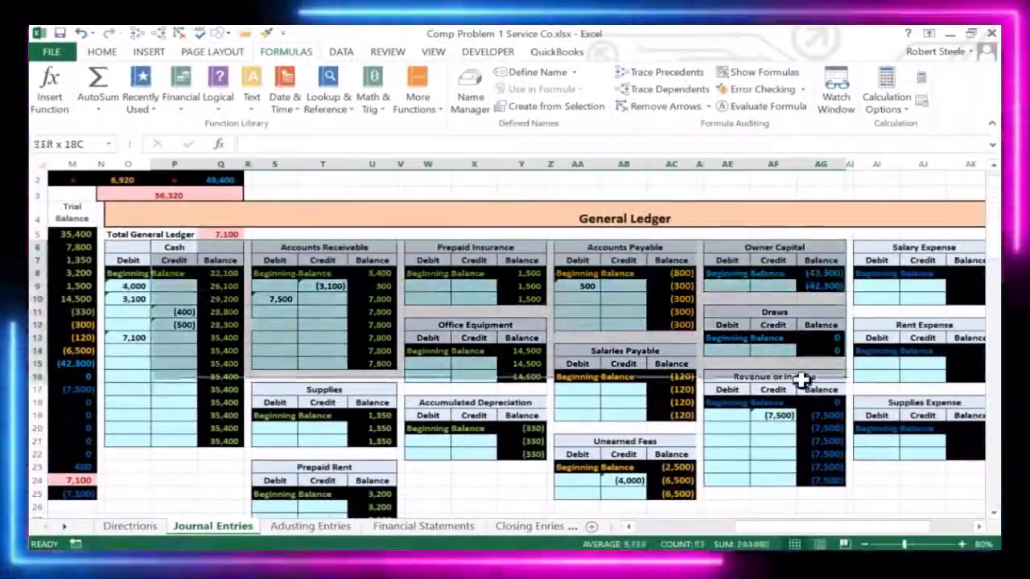
{"action": "left_click", "coordinate": [773, 428]}
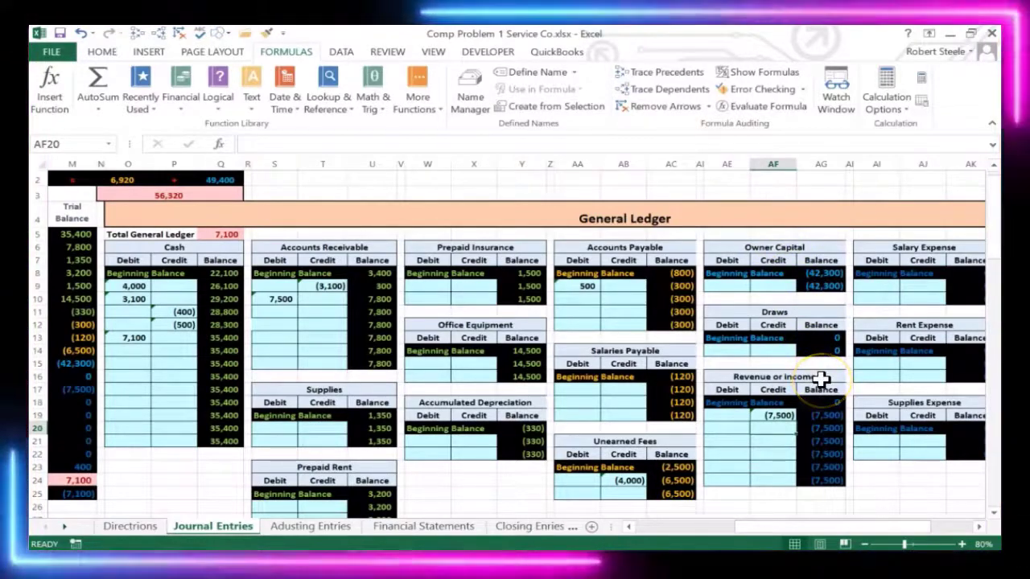
{"action": "type", "text": "="}
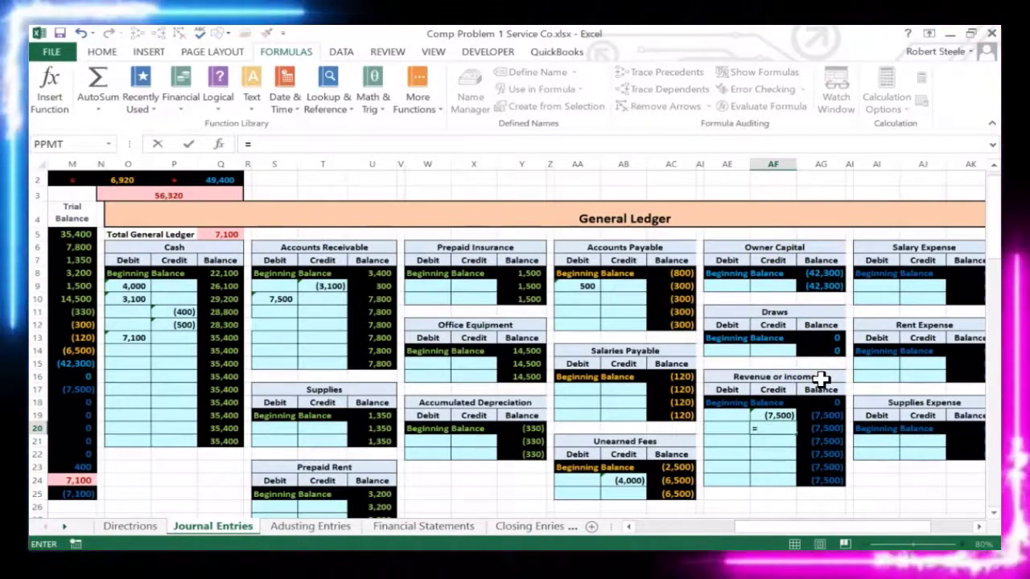
{"action": "key", "text": "Left"}
{"action": "key", "text": "Left"}
{"action": "key", "text": "Left"}
{"action": "key", "text": "Left"}
{"action": "key", "text": "Left"}
{"action": "key", "text": "Left"}
{"action": "key", "text": "Left"}
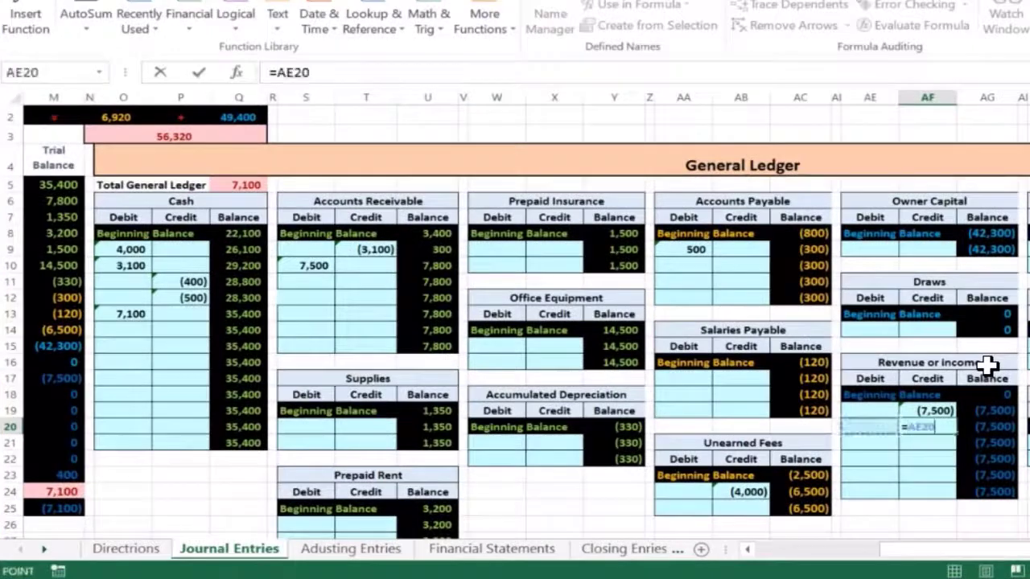
{"action": "key", "text": "Left"}
{"action": "key", "text": "Left"}
{"action": "key", "text": "Left"}
{"action": "key", "text": "Left"}
{"action": "key", "text": "Left"}
{"action": "key", "text": "Left"}
{"action": "key", "text": "Left"}
{"action": "key", "text": "Left"}
{"action": "key", "text": "Left"}
{"action": "key", "text": "Left"}
{"action": "key", "text": "Left"}
{"action": "key", "text": "Left"}
{"action": "key", "text": "Left"}
{"action": "key", "text": "Left"}
{"action": "key", "text": "Left"}
{"action": "key", "text": "Left"}
{"action": "key", "text": "Left"}
{"action": "key", "text": "Left"}
{"action": "key", "text": "Left"}
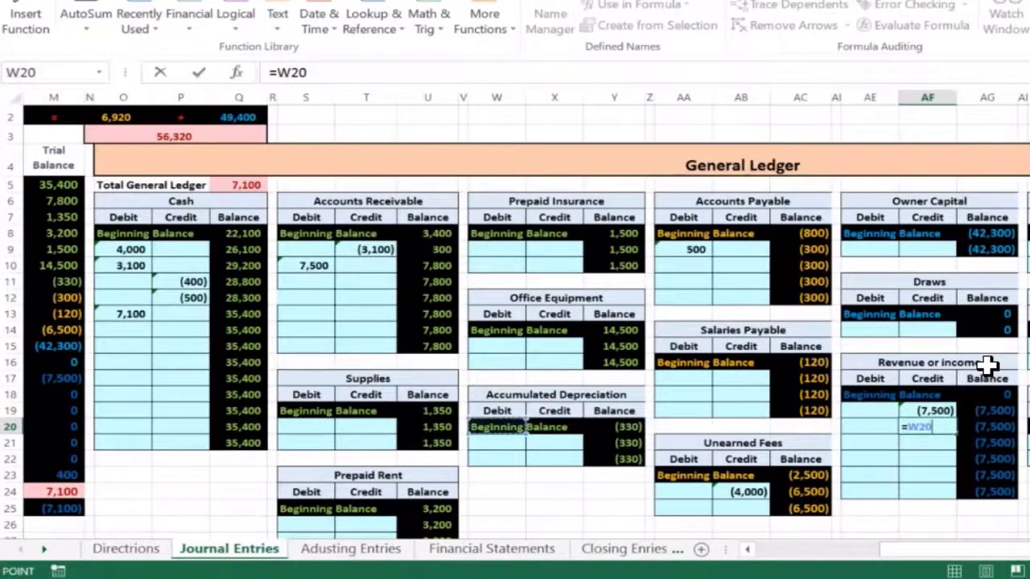
{"action": "key", "text": "Right"}
{"action": "key", "text": "Right"}
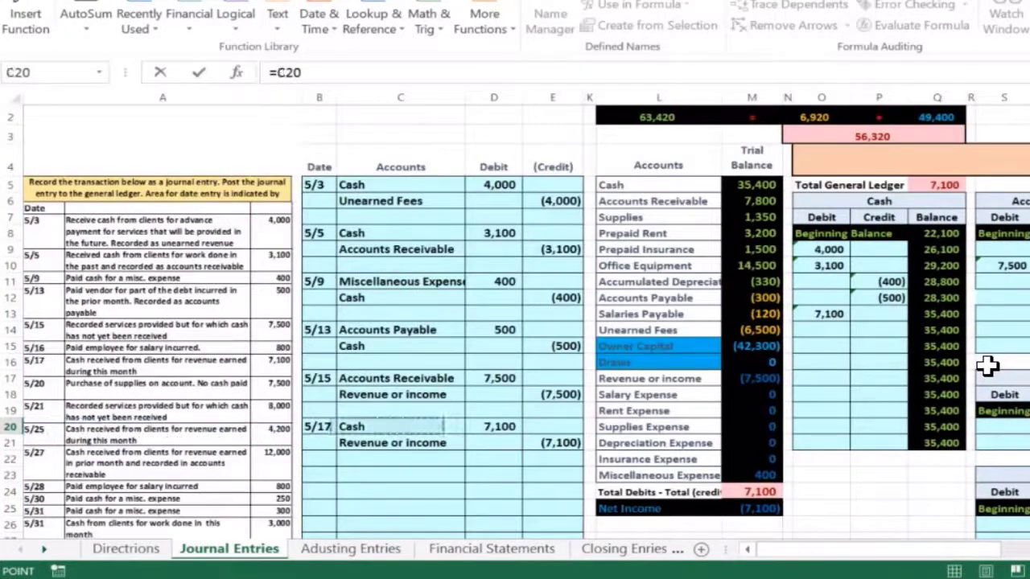
{"action": "key", "text": "Down"}
{"action": "key", "text": "Right"}
{"action": "key", "text": "Right"}
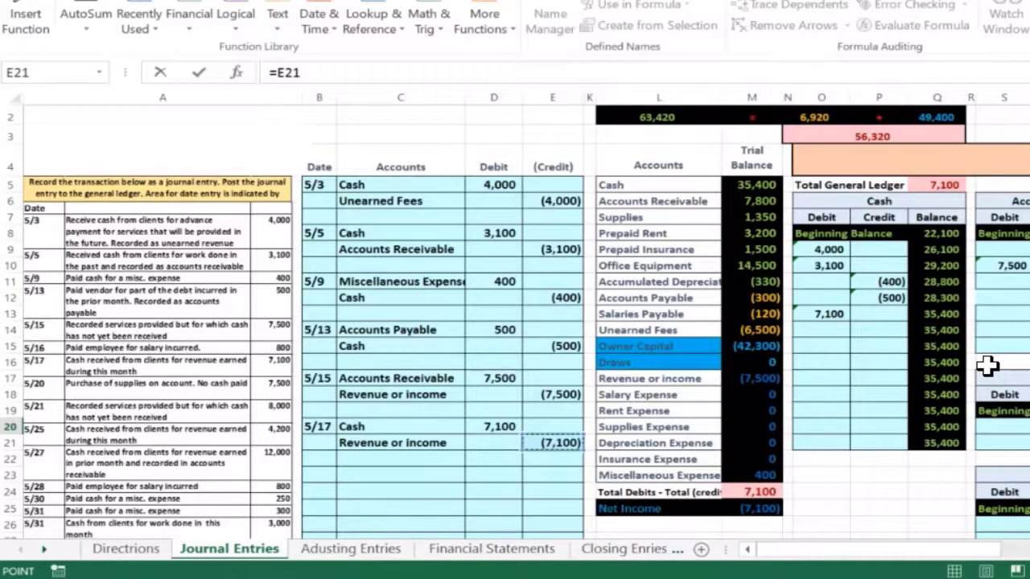
{"action": "key", "text": "Return"}
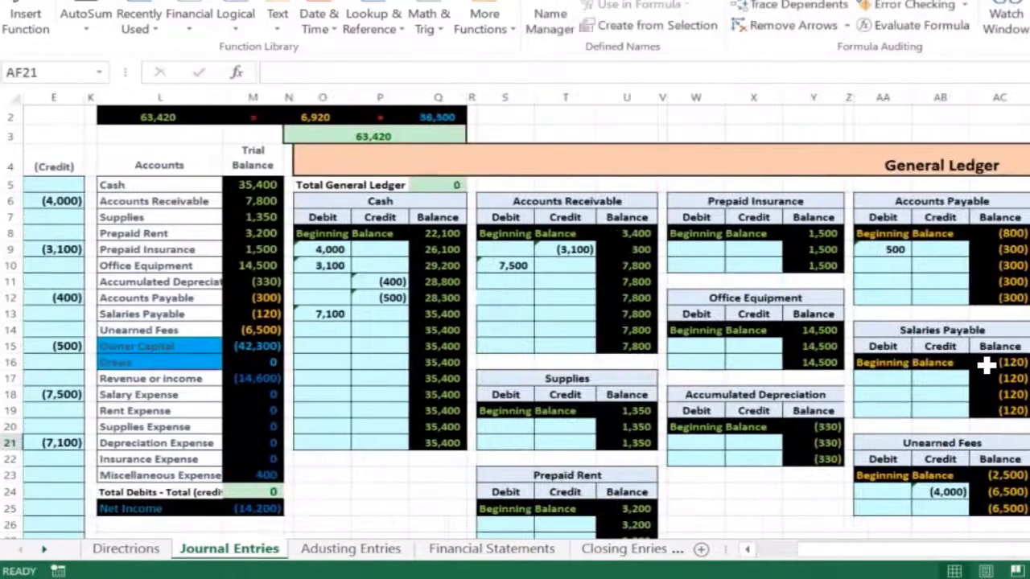
Examine the Revenue or income ledger's running balance for the 5/17 posting in cell AG20
{"action": "key", "text": "Right"}
{"action": "key", "text": "Right"}
{"action": "key", "text": "Right"}
{"action": "key", "text": "Right"}
{"action": "key", "text": "Left"}
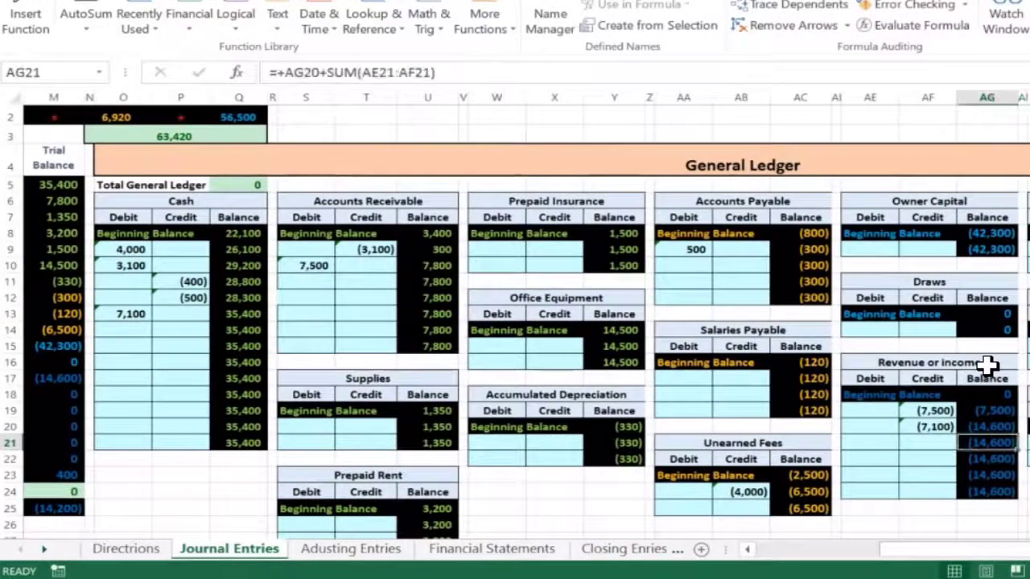
{"action": "key", "text": "Up"}
{"action": "key", "text": "Up"}
{"action": "key", "text": "Down"}
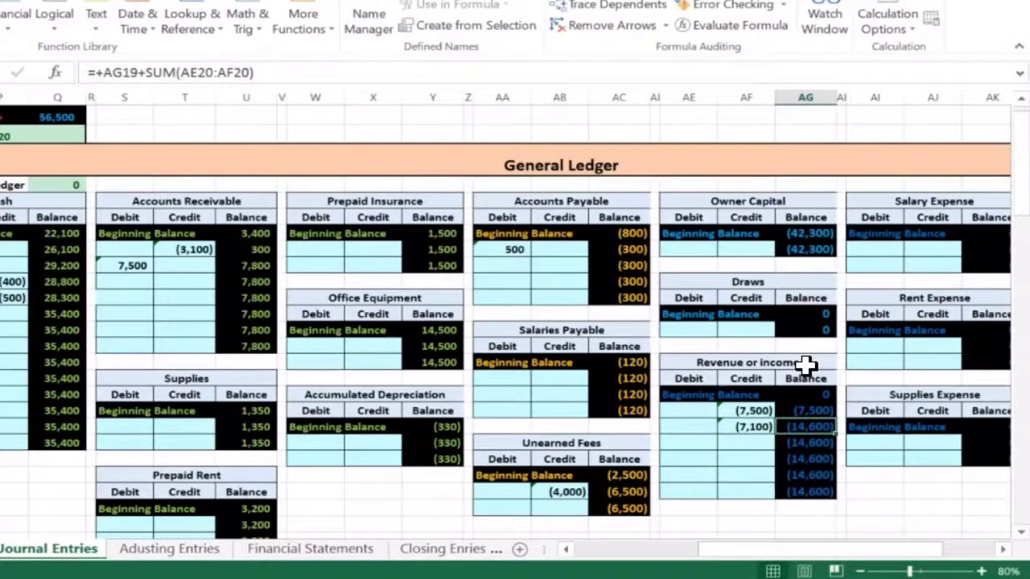
Review the Revenue or income balance in trial balance cell M17 and the net income in cell M25
{"action": "key", "text": "Left"}
{"action": "key", "text": "Left"}
{"action": "key", "text": "Left"}
{"action": "key", "text": "Left"}
{"action": "key", "text": "Left"}
{"action": "key", "text": "Left"}
{"action": "key", "text": "Left"}
{"action": "key", "text": "Left"}
{"action": "key", "text": "Left"}
{"action": "key", "text": "Left"}
{"action": "key", "text": "Left"}
{"action": "key", "text": "Left"}
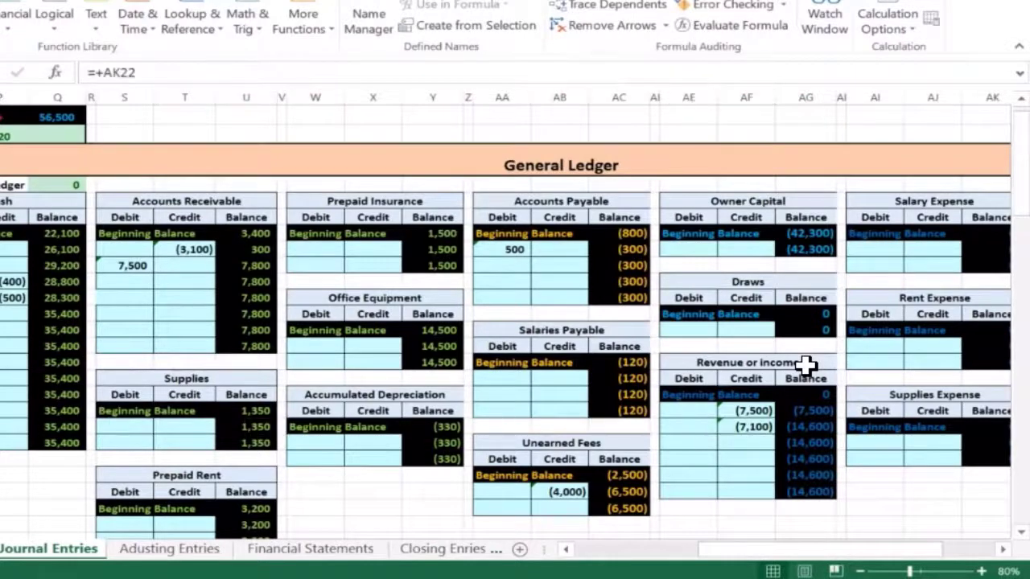
{"action": "key", "text": "Left"}
{"action": "key", "text": "Left"}
{"action": "key", "text": "Left"}
{"action": "key", "text": "Left"}
{"action": "key", "text": "Left"}
{"action": "key", "text": "Left"}
{"action": "key", "text": "Left"}
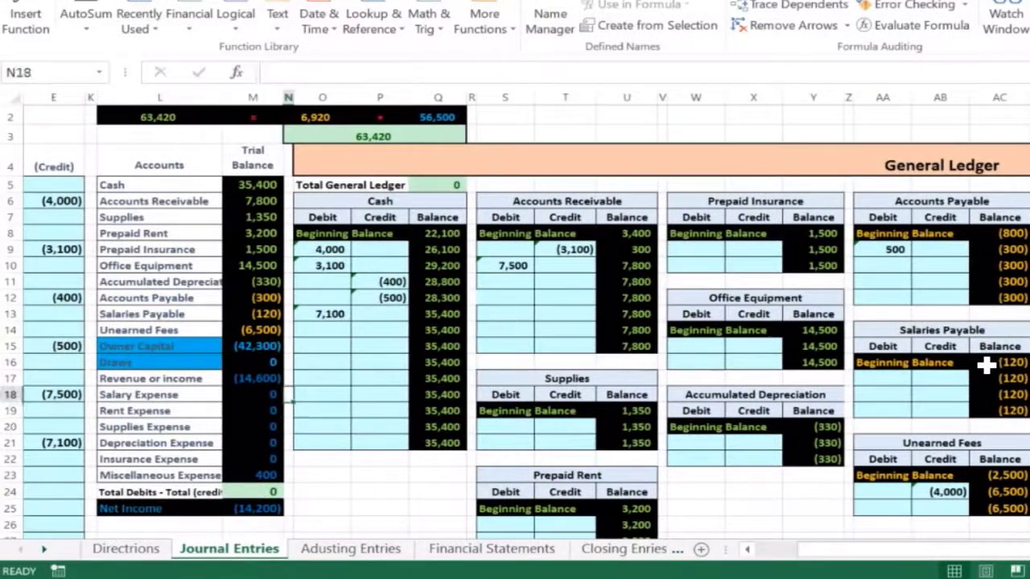
{"action": "key", "text": "Up"}
{"action": "key", "text": "Left"}
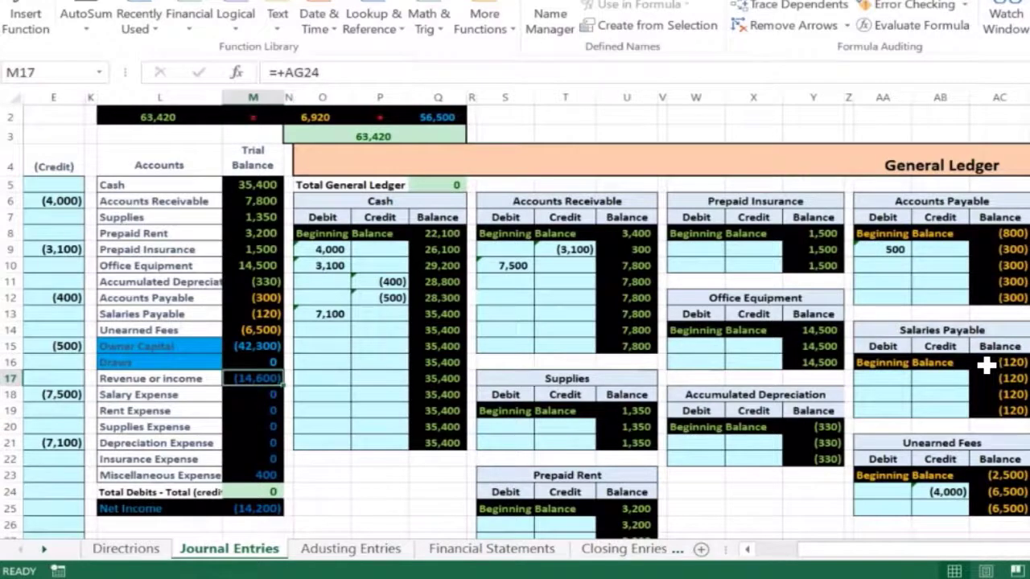
{"action": "key", "text": "Down"}
{"action": "key", "text": "Down"}
{"action": "key", "text": "Down"}
{"action": "key", "text": "Down"}
{"action": "key", "text": "Down"}
{"action": "key", "text": "Down"}
{"action": "key", "text": "Down"}
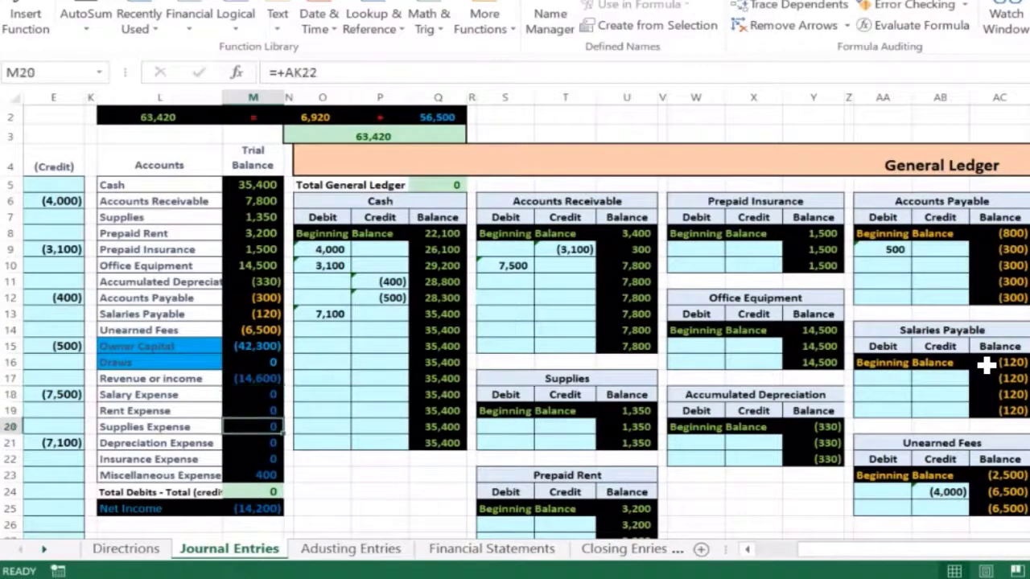
{"action": "key", "text": "Down"}
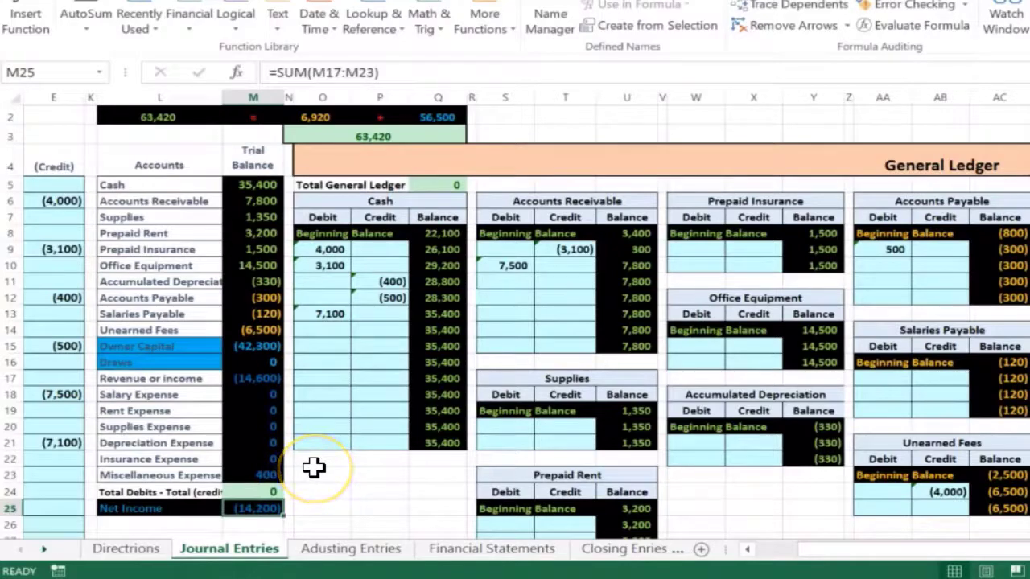
Start the supplies purchase journal entry by entering the date 5/20 in cell B23
{"action": "key", "text": "Left"}
{"action": "key", "text": "Left"}
{"action": "key", "text": "Left"}
{"action": "key", "text": "Left"}
{"action": "key", "text": "Left"}
{"action": "key", "text": "Left"}
{"action": "key", "text": "Left"}
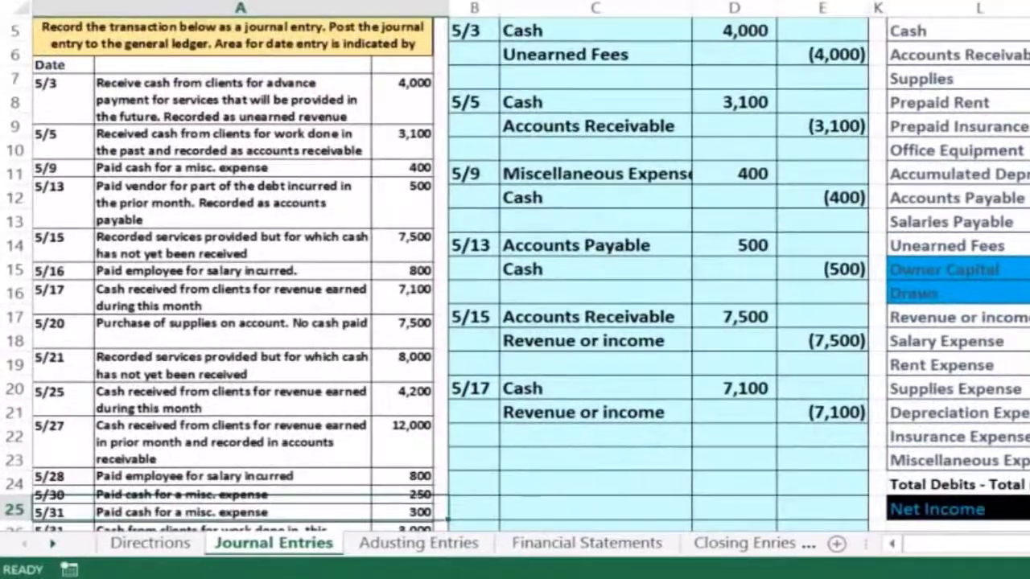
{"action": "left_click", "coordinate": [472, 455]}
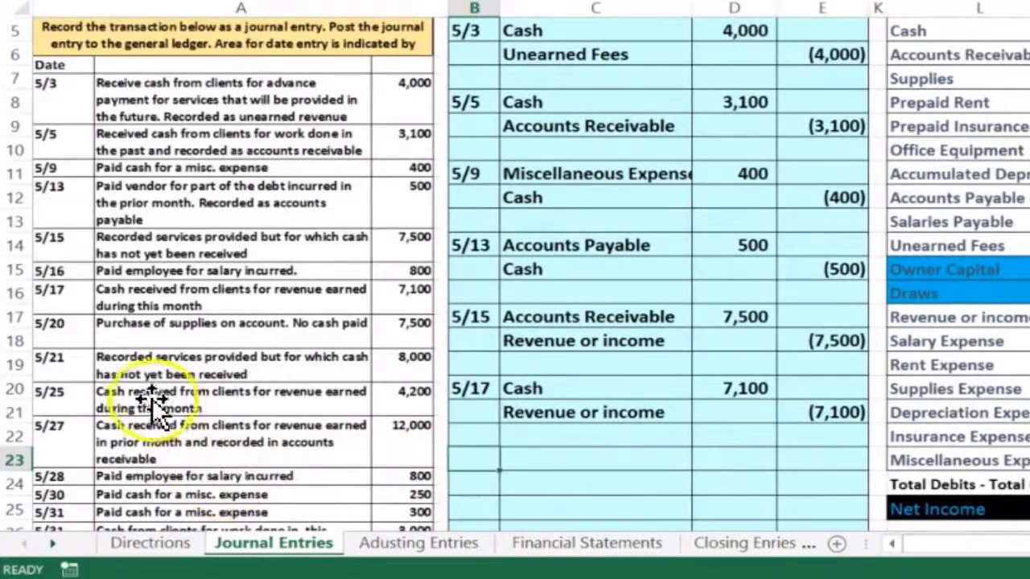
{"action": "type", "text": "5/2"}
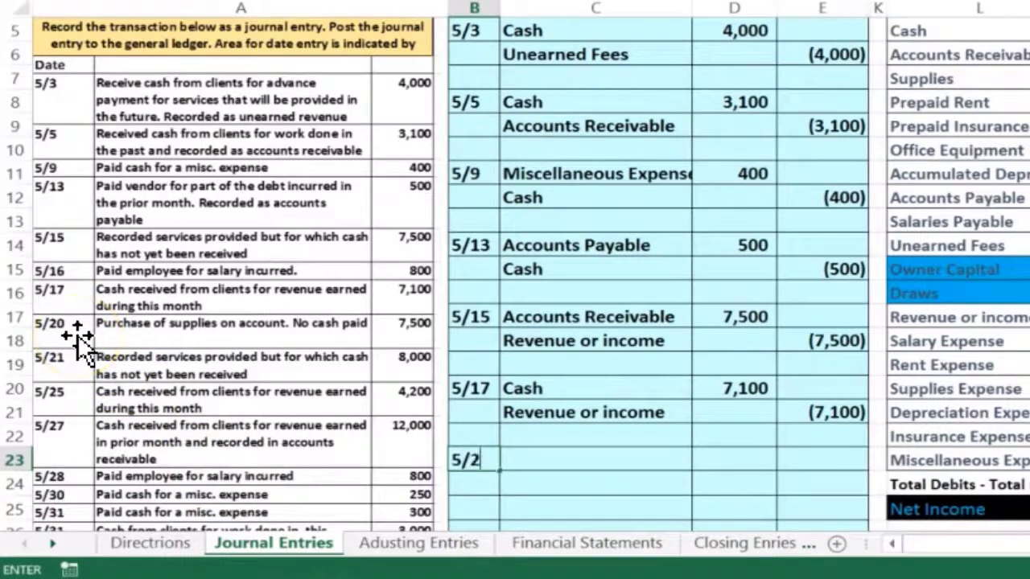
{"action": "type", "text": "0"}
{"action": "key", "text": "Return"}
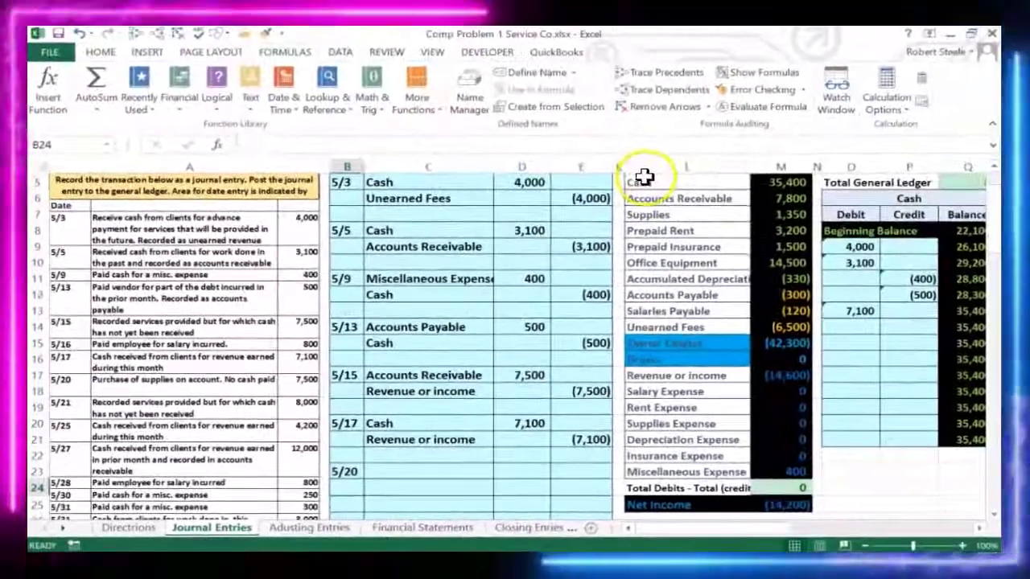
Review the Cash account and its balance in the trial balance for the 5/20 transaction
{"action": "left_click_drag", "start_coordinate": [909, 30], "coordinate": [1029, 34]}
{"action": "left_click_drag", "start_coordinate": [773, 186], "coordinate": [786, 185]}
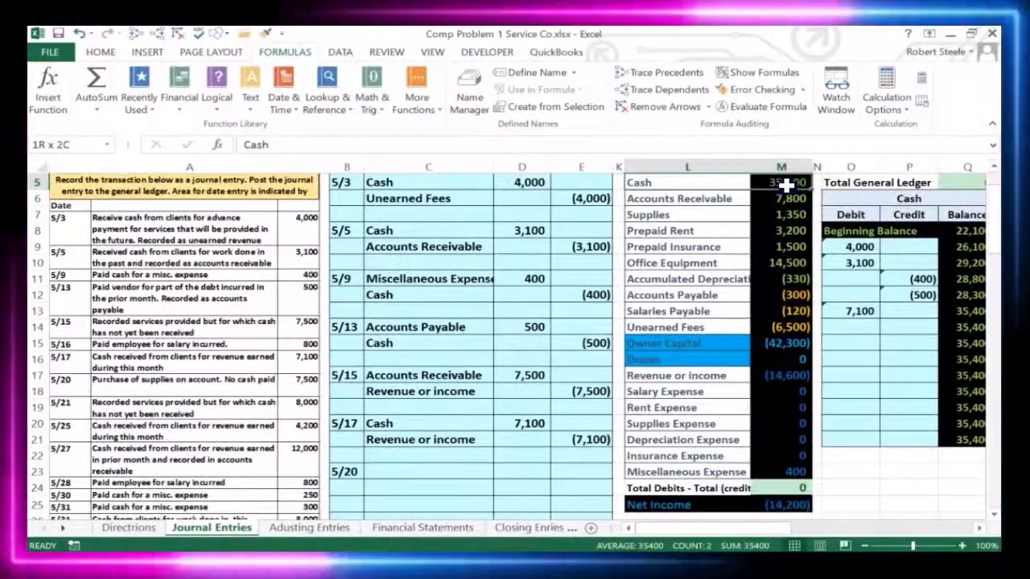